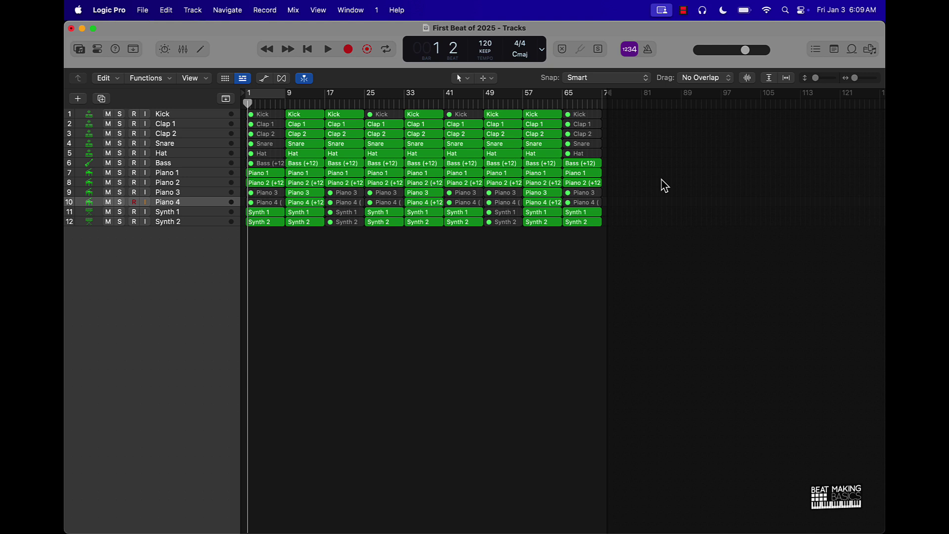
# Play the beat from bar 1 to about bar 18 to hear the existing mix
pyautogui.press('space')
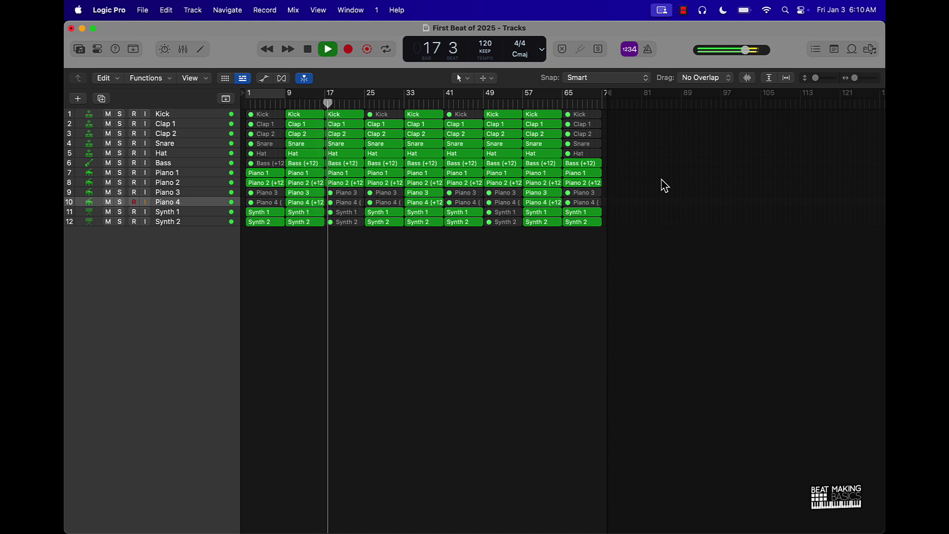
pyautogui.press('space')
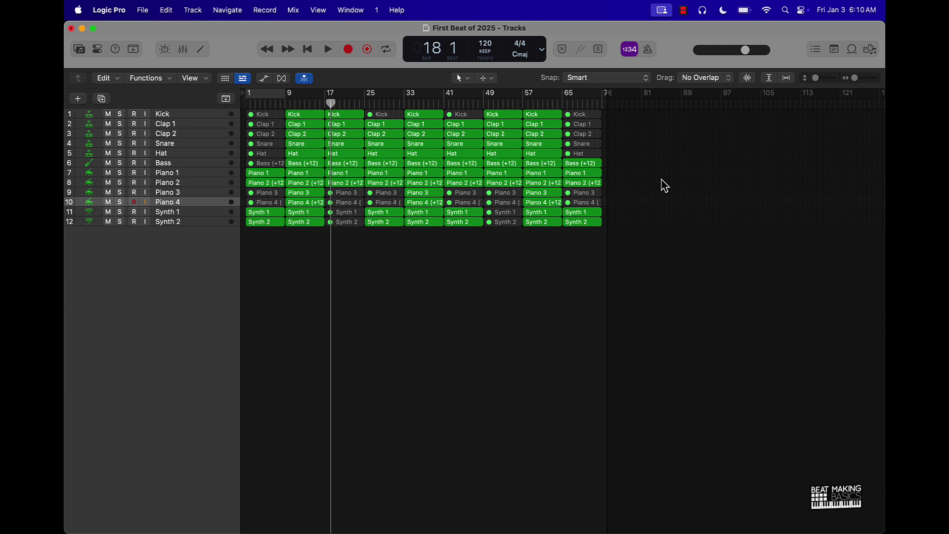
# Pull the volume faders of all twelve tracks, Kick through Synth 2, down to silence together, leave only Kick selected, and close the mixer
pyautogui.click(184, 49)
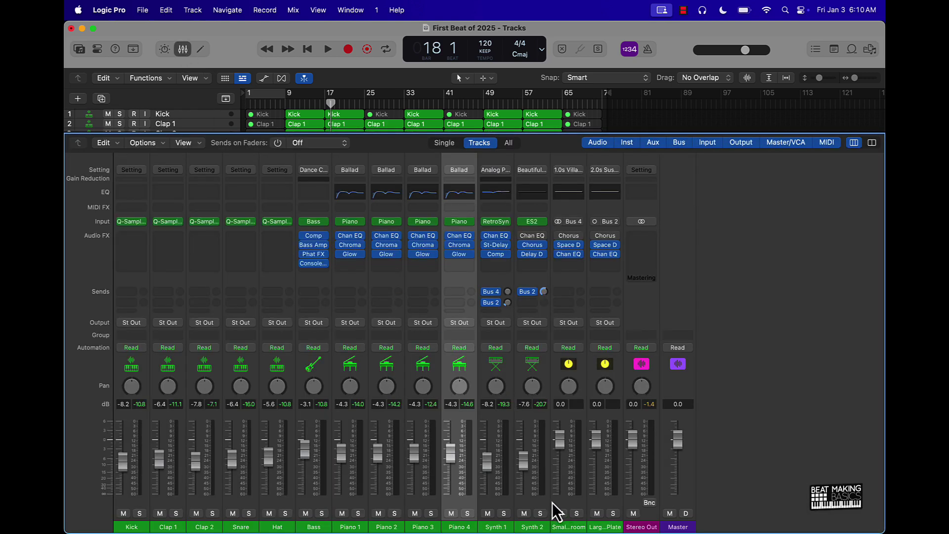
pyautogui.click(539, 505)
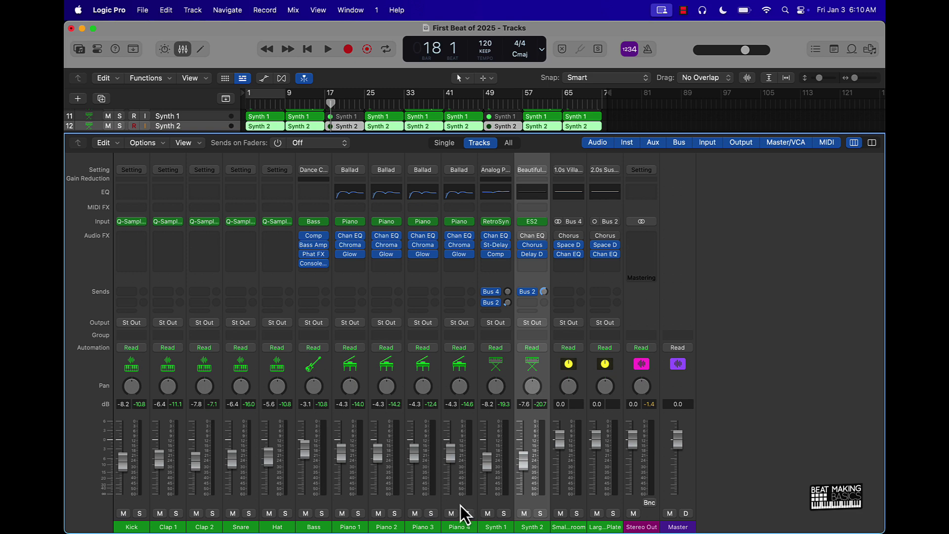
pyautogui.keyDown('shift'); pyautogui.click(135, 491); pyautogui.keyUp('shift')
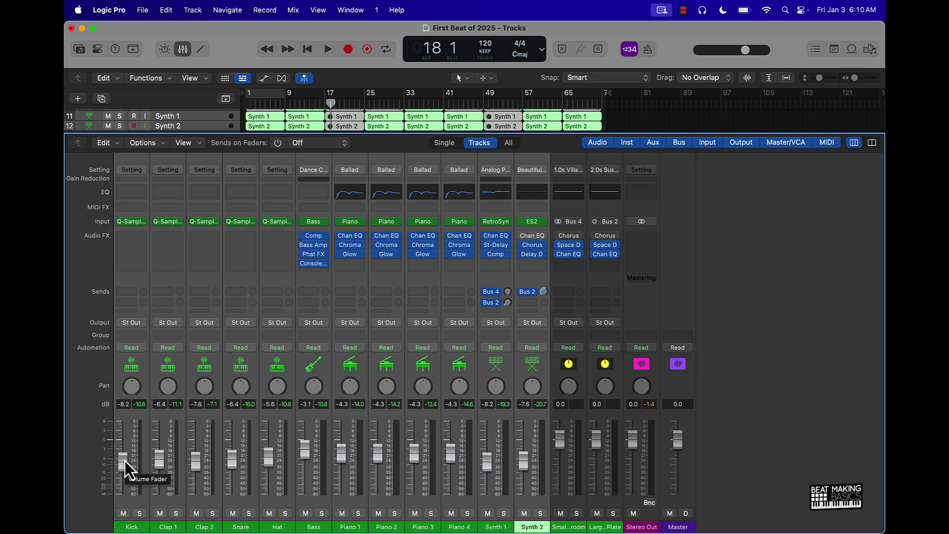
pyautogui.moveTo(125, 461); pyautogui.dragTo(124, 492)
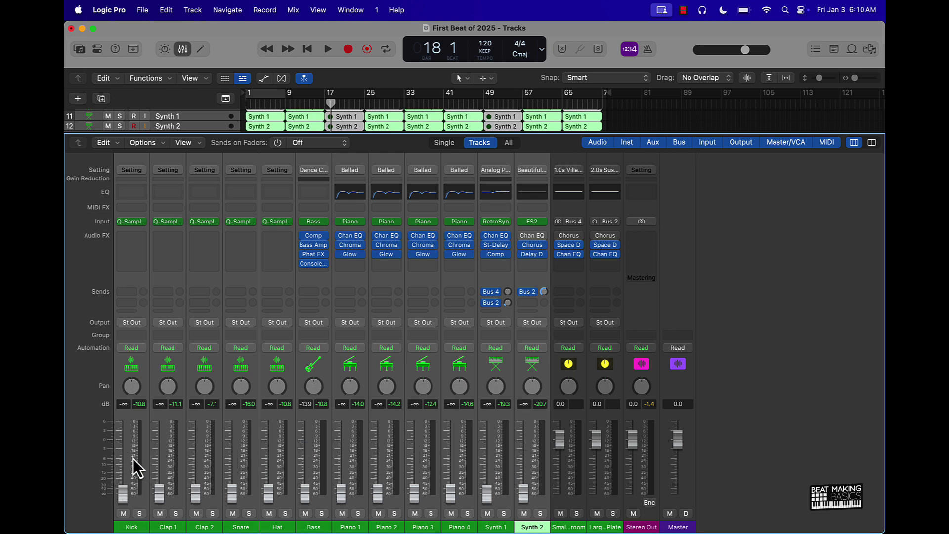
pyautogui.click(141, 505)
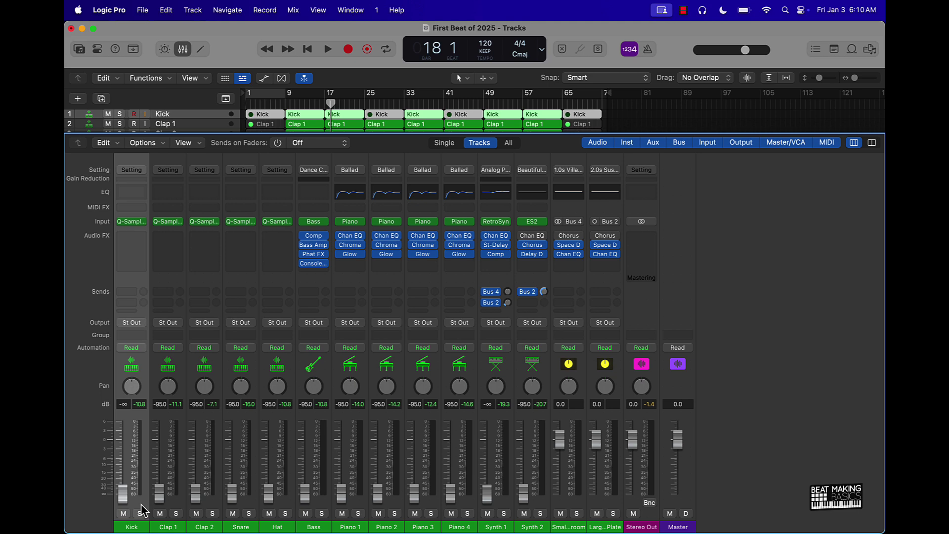
pyautogui.click(184, 54)
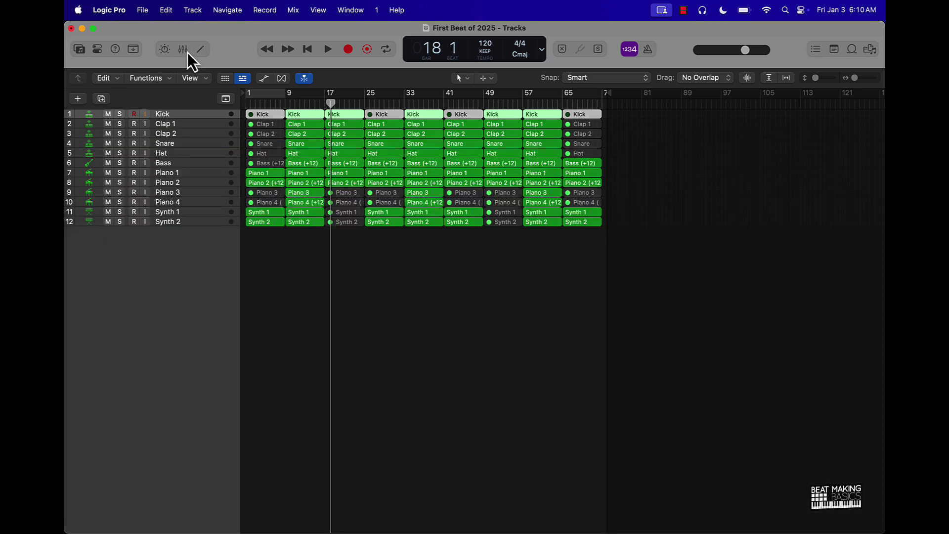
# Turn on cycle playback, move the loop range to bars 9 through 17, and clear the region selection
pyautogui.click(272, 92)
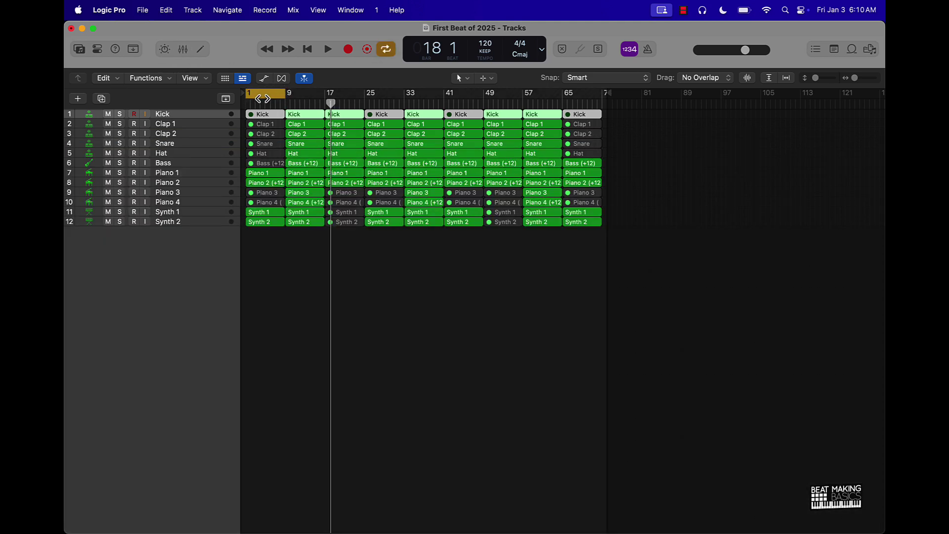
pyautogui.moveTo(262, 96); pyautogui.dragTo(300, 94)
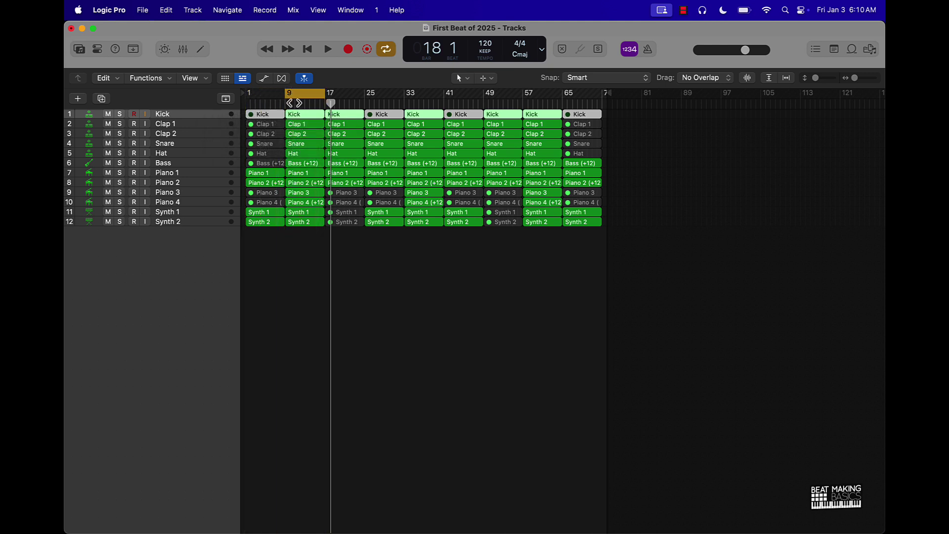
pyautogui.click(308, 250)
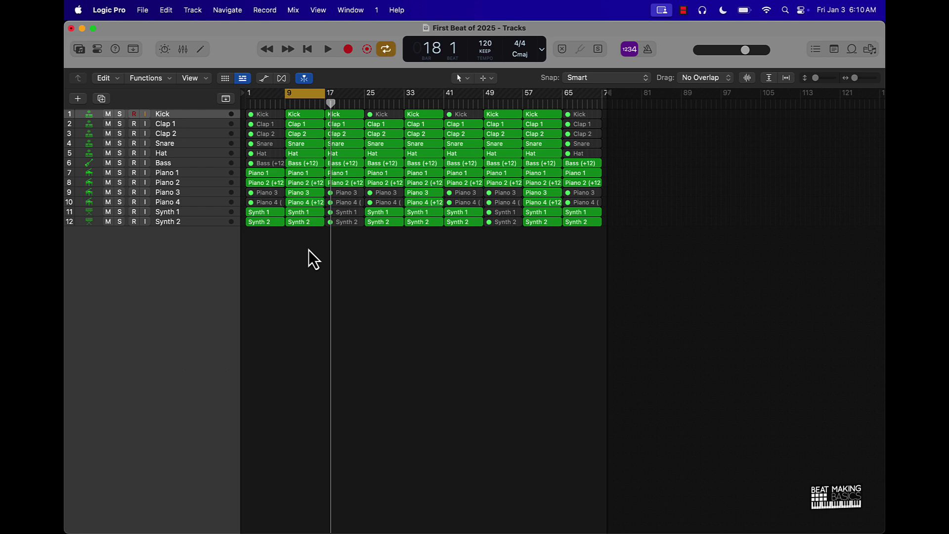
# Raise the Kick fader in the mixer and settle it at -4.3 dB while the loop plays
pyautogui.click(183, 51)
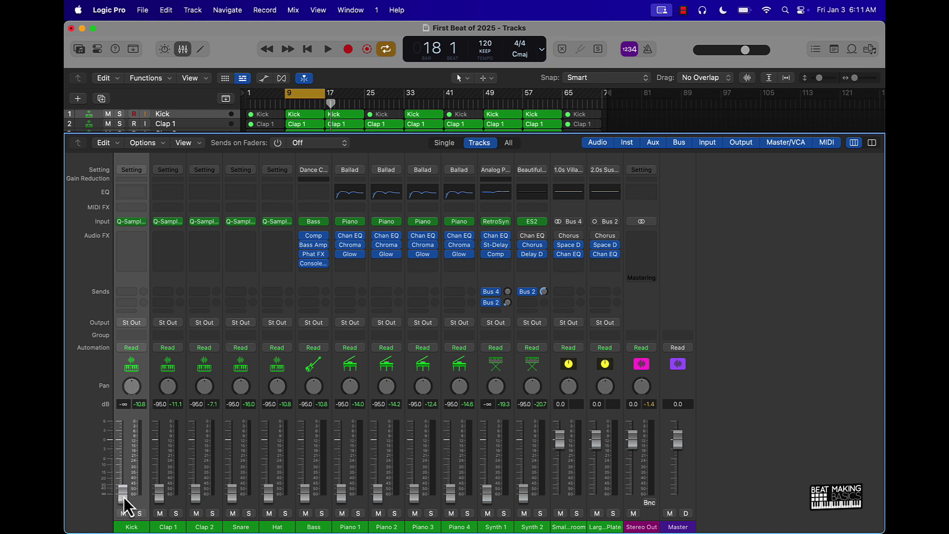
pyautogui.moveTo(124, 497); pyautogui.dragTo(129, 414)
pyautogui.press('space')
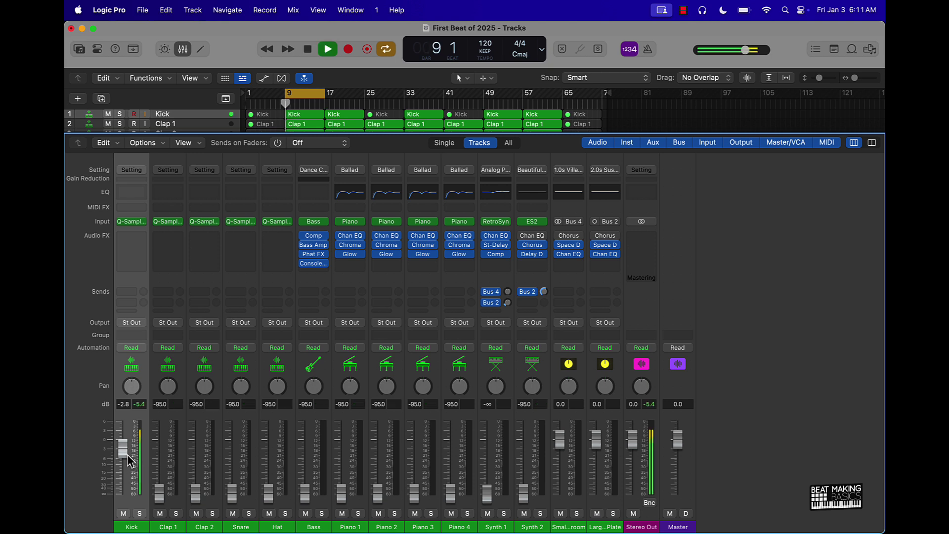
pyautogui.moveTo(127, 456); pyautogui.dragTo(125, 464)
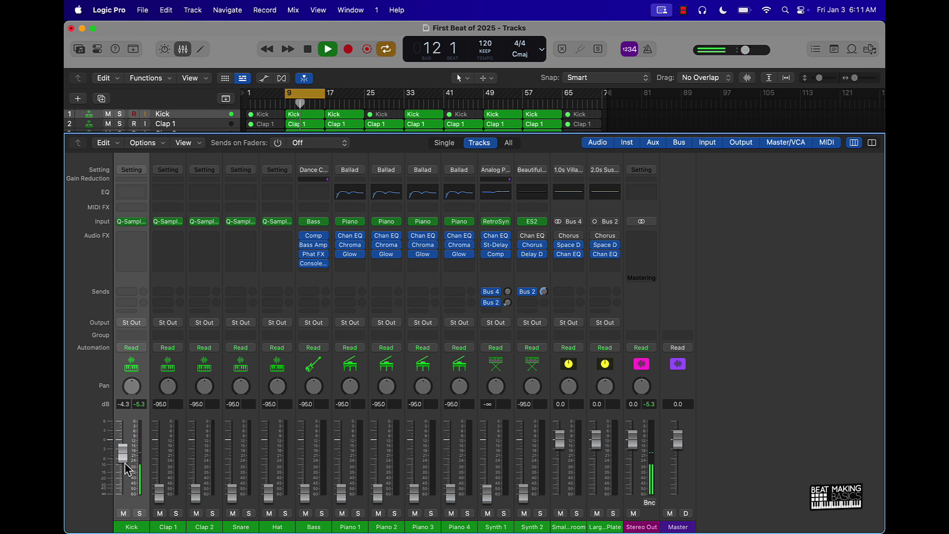
pyautogui.press('space')
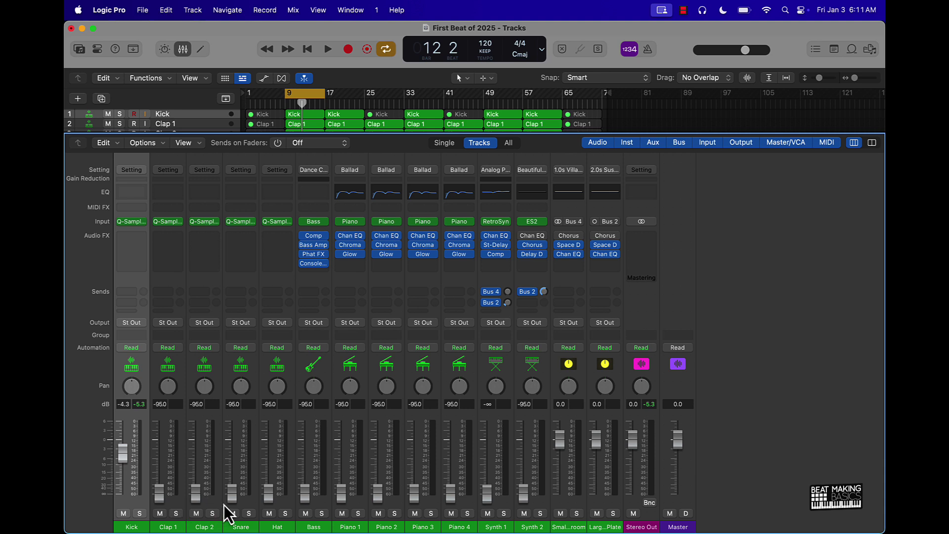
# Bring in the Snare at -5.9 dB and Clap 2 at -3.3 dB during playback, comparing with the Snare briefly muted
pyautogui.moveTo(230, 501); pyautogui.dragTo(234, 433)
pyautogui.press('space')
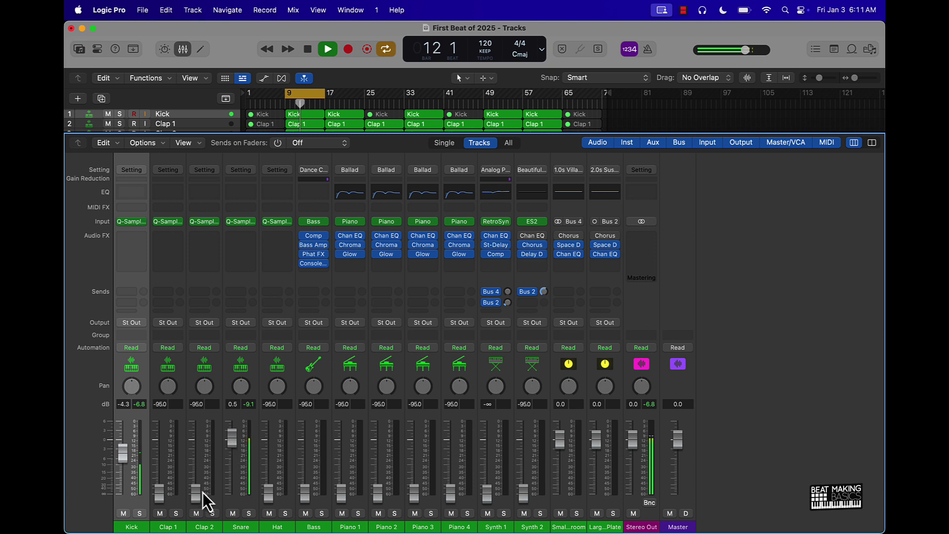
pyautogui.moveTo(195, 492); pyautogui.dragTo(235, 465)
pyautogui.click(232, 513)
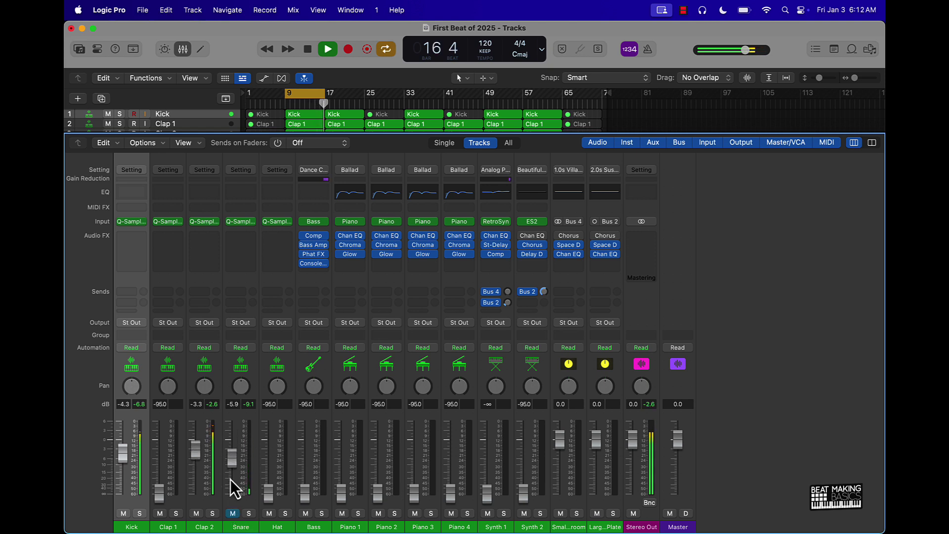
pyautogui.click(232, 513)
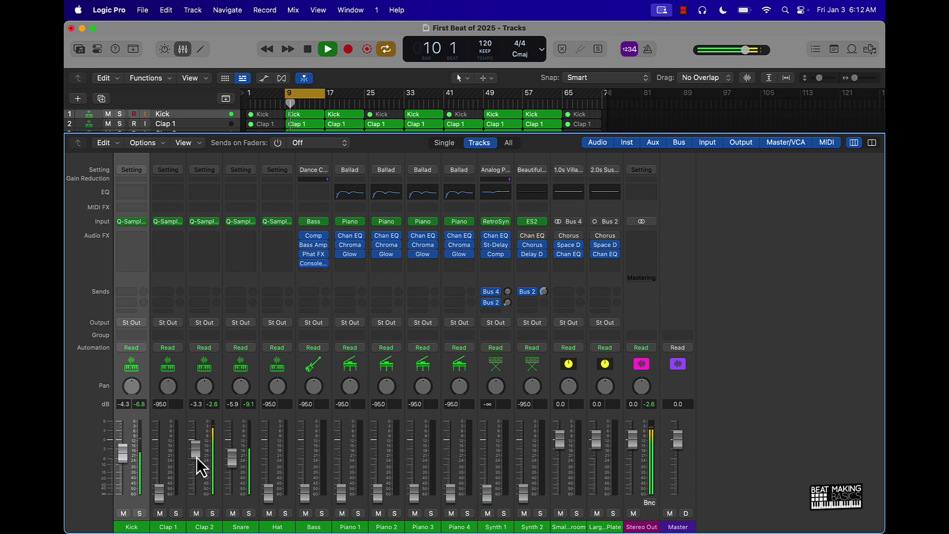
# Mute the Snare and Clap 2, and raise the Clap 1 fader to -5.0 dB
pyautogui.click(233, 513)
pyautogui.click(196, 514)
pyautogui.moveTo(159, 493); pyautogui.dragTo(160, 455)
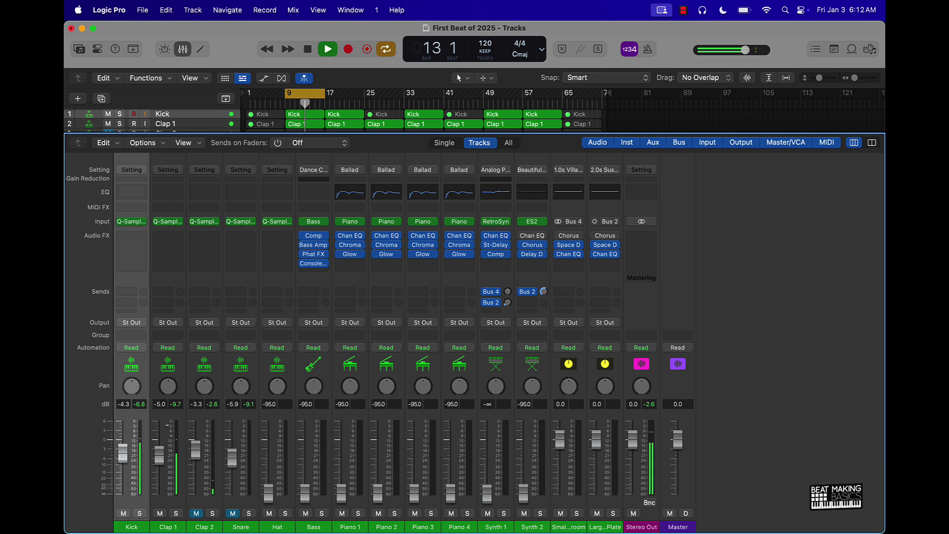
# Unmute Clap 2 and adjust its fader to -2.3 dB, stop playback, and raise the Kick to -3.9 dB
pyautogui.click(197, 515)
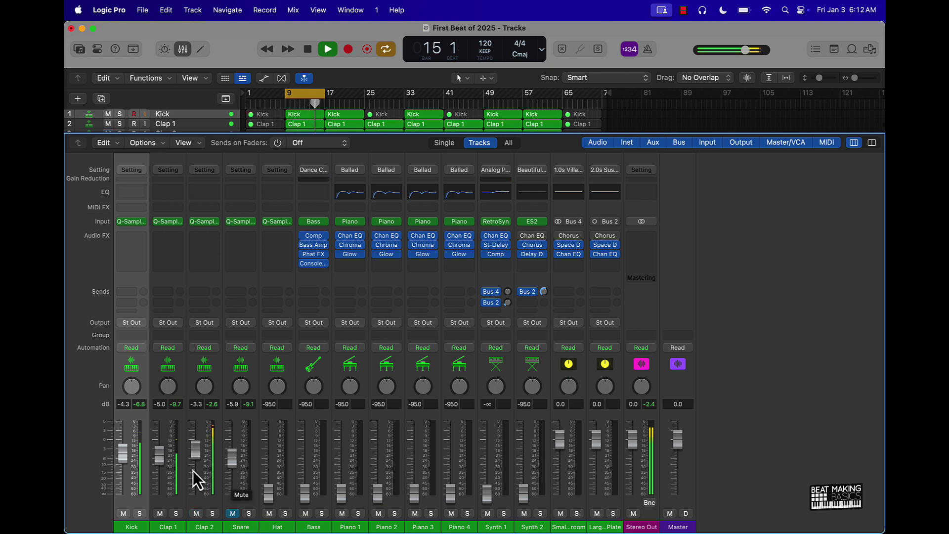
pyautogui.moveTo(196, 448); pyautogui.dragTo(197, 455)
pyautogui.moveTo(194, 450); pyautogui.dragTo(194, 446)
pyautogui.press('space')
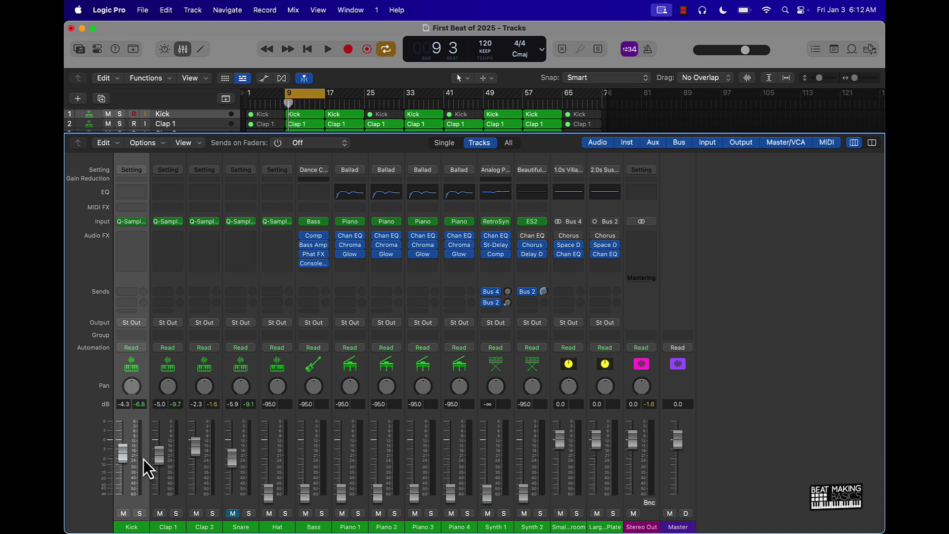
pyautogui.moveTo(126, 458); pyautogui.dragTo(126, 456)
# Select the Clap 1, Clap 2 and Snare channels and lower them together to -6.7, -4.0 and -7.6 dB
pyautogui.click(163, 504)
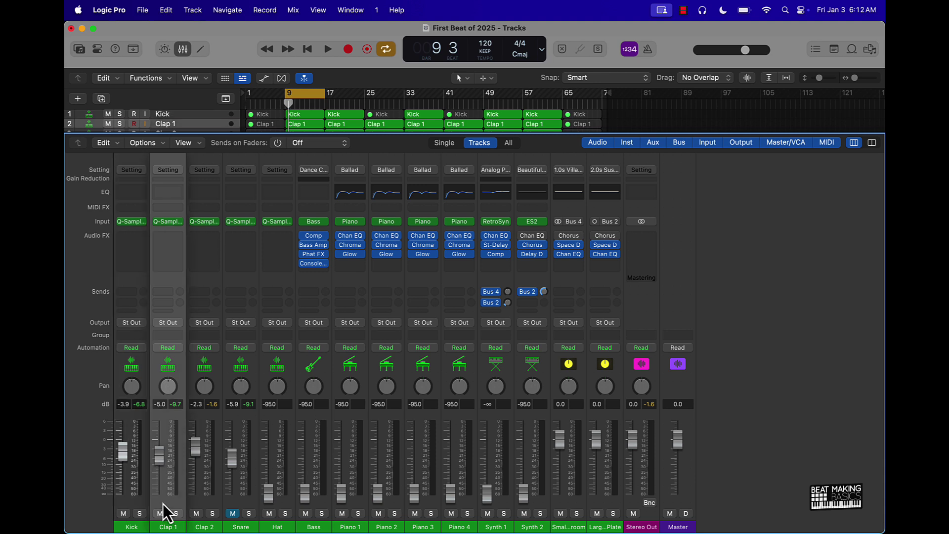
pyautogui.keyDown('shift'); pyautogui.click(202, 506); pyautogui.keyUp('shift')
pyautogui.keyDown('shift'); pyautogui.click(242, 504); pyautogui.keyUp('shift')
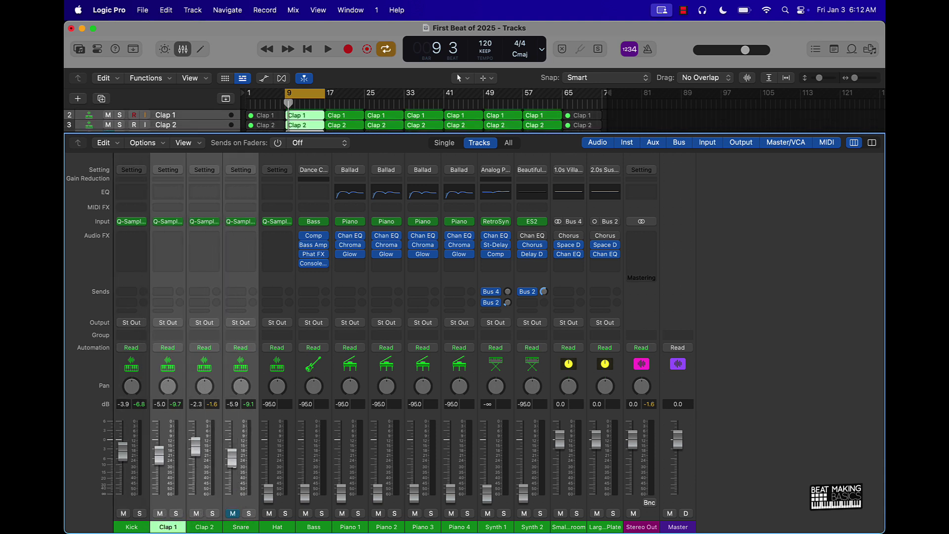
pyautogui.moveTo(195, 446); pyautogui.dragTo(196, 451)
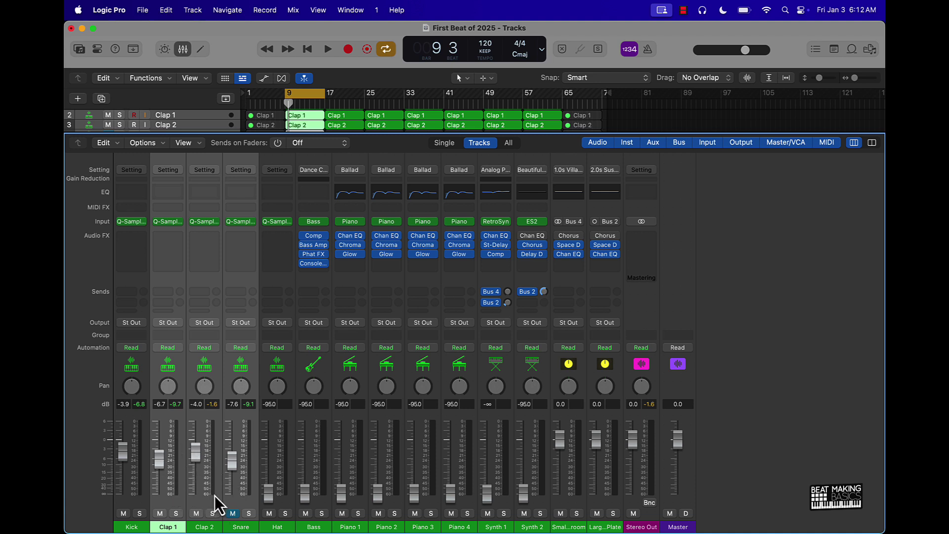
# Unmute the Snare and lower the grouped Clap 1, Clap 2 and Snare to -7.8, -5.2 and -8.8 dB during playback
pyautogui.click(232, 513)
pyautogui.press('space')
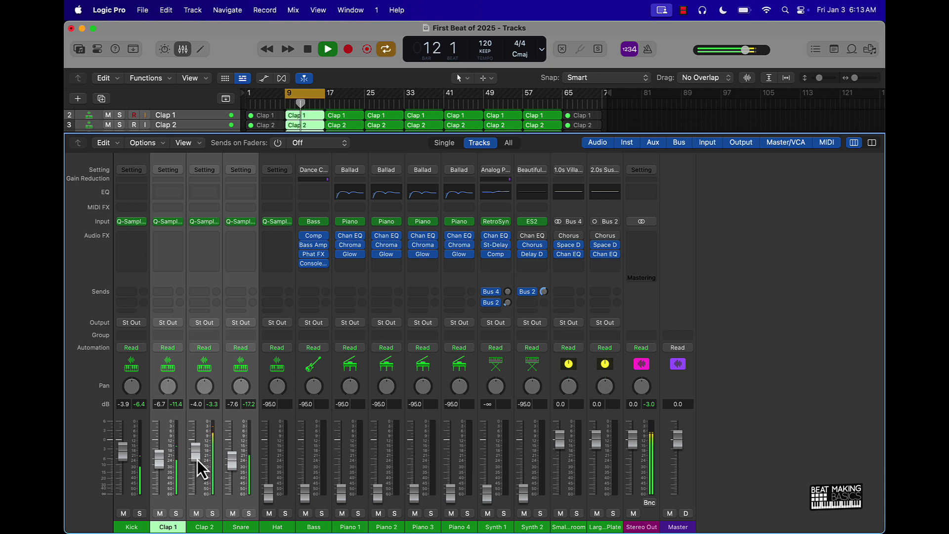
pyautogui.moveTo(198, 460); pyautogui.dragTo(196, 465)
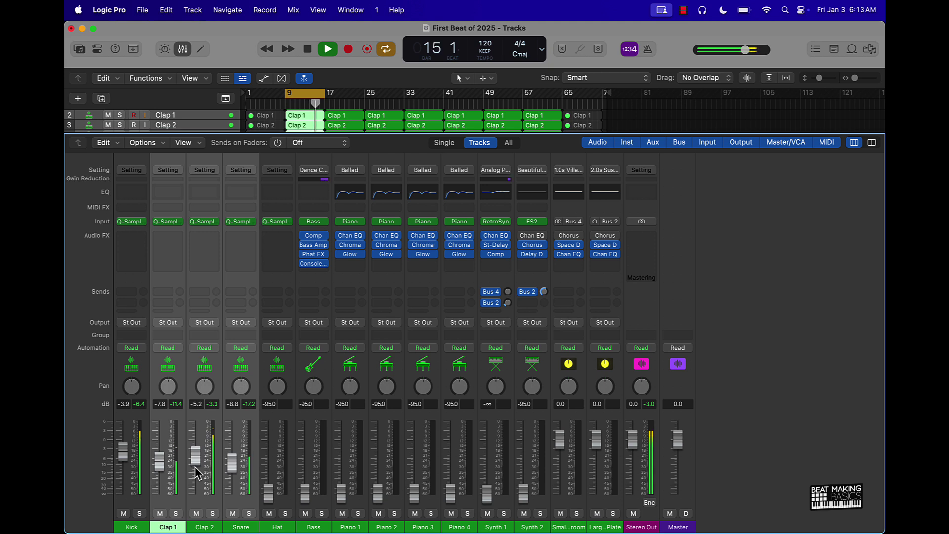
pyautogui.press('space')
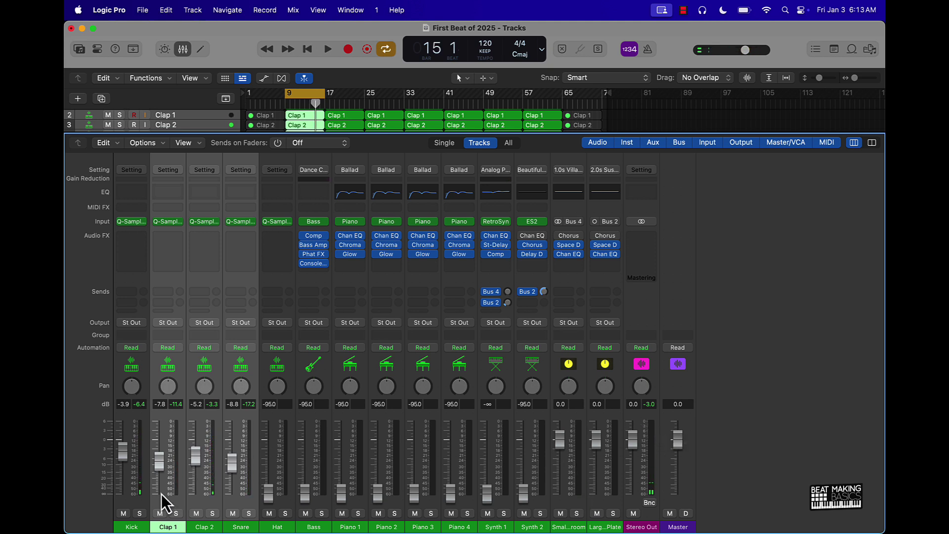
pyautogui.click(137, 501)
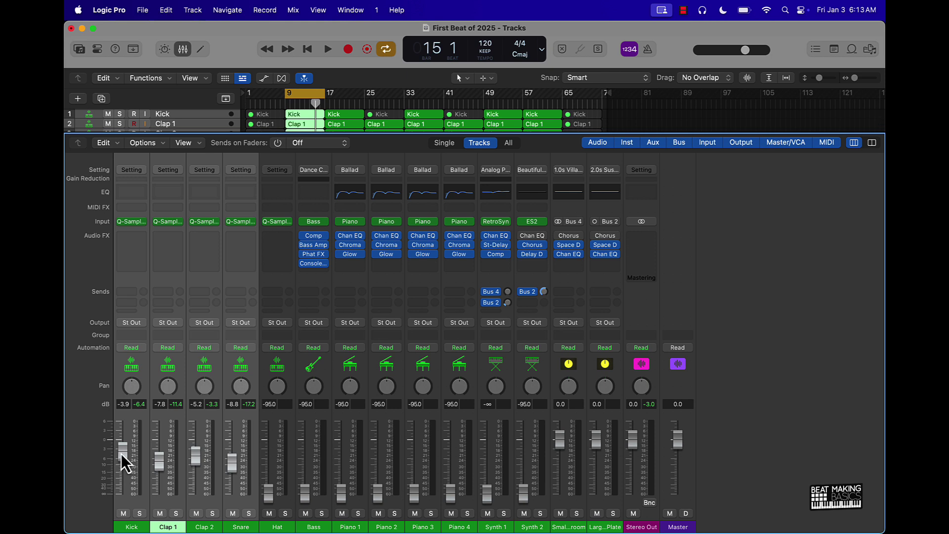
# Select only the Hat channel, and bring in the Bass during loop playback, setting its fader to -4.4 dB
pyautogui.click(283, 498)
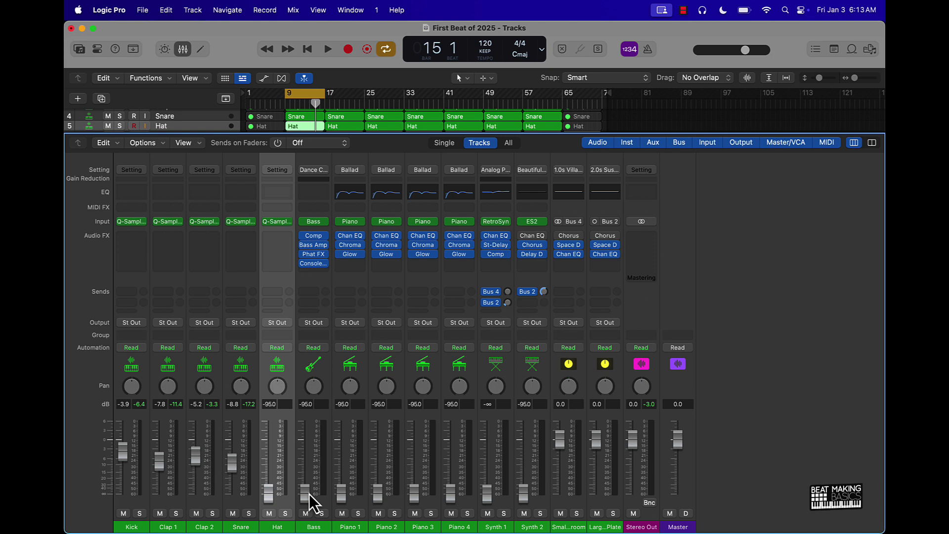
pyautogui.moveTo(310, 494); pyautogui.dragTo(309, 462)
pyautogui.press('space')
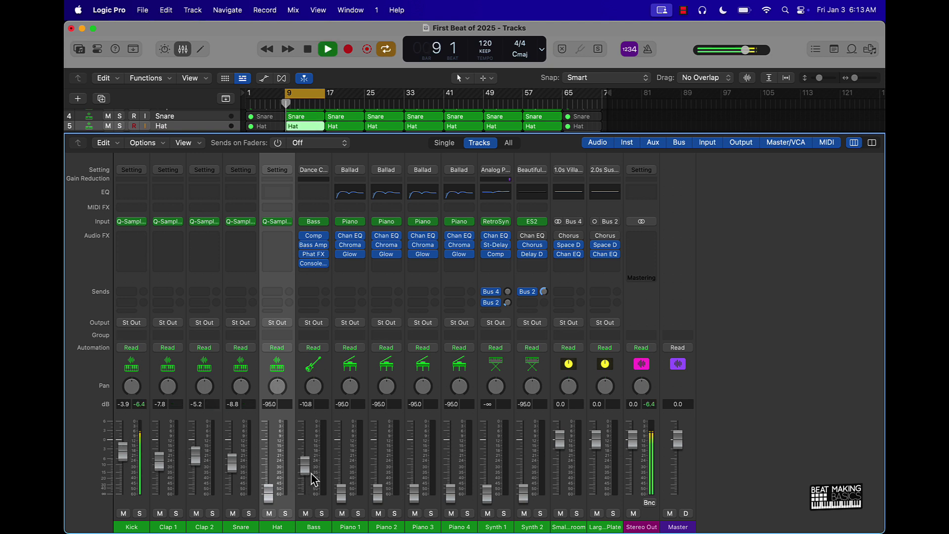
pyautogui.moveTo(306, 473); pyautogui.dragTo(307, 460)
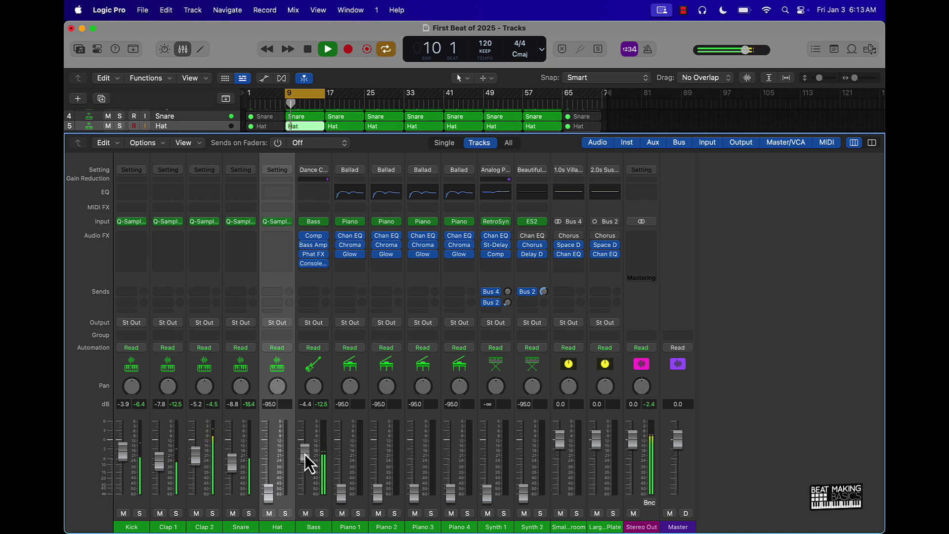
pyautogui.press('space')
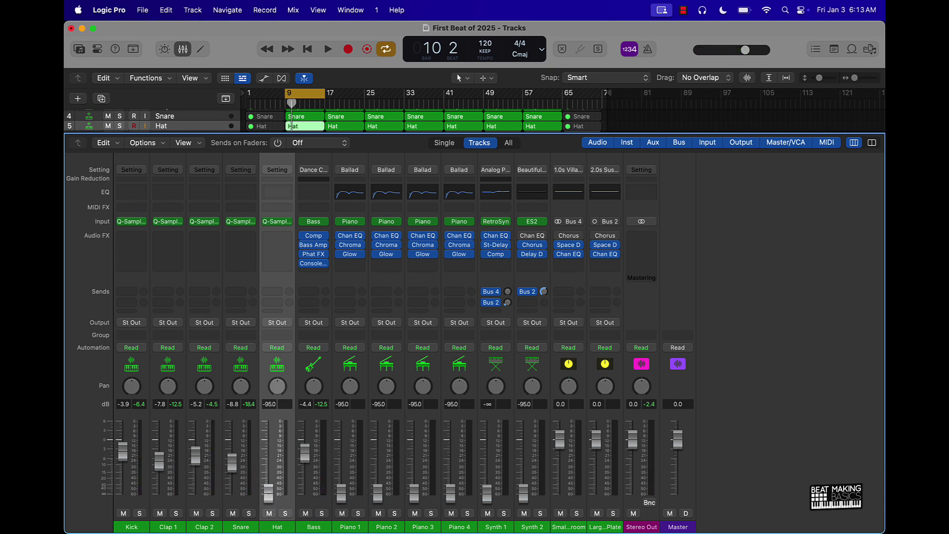
# Raise the Hat fader to -6.8 dB and check it against the playing loop
pyautogui.moveTo(269, 496); pyautogui.dragTo(268, 461)
pyautogui.press('space')
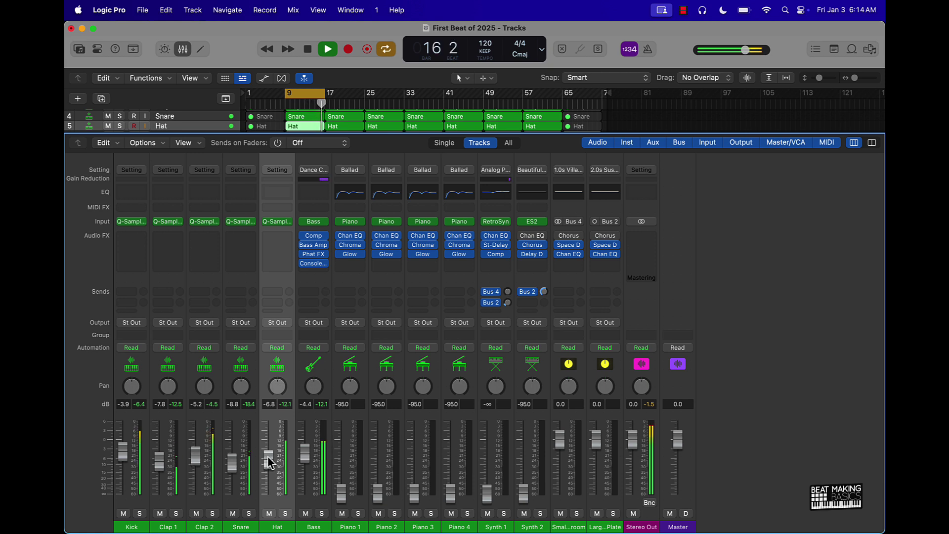
pyautogui.press('space')
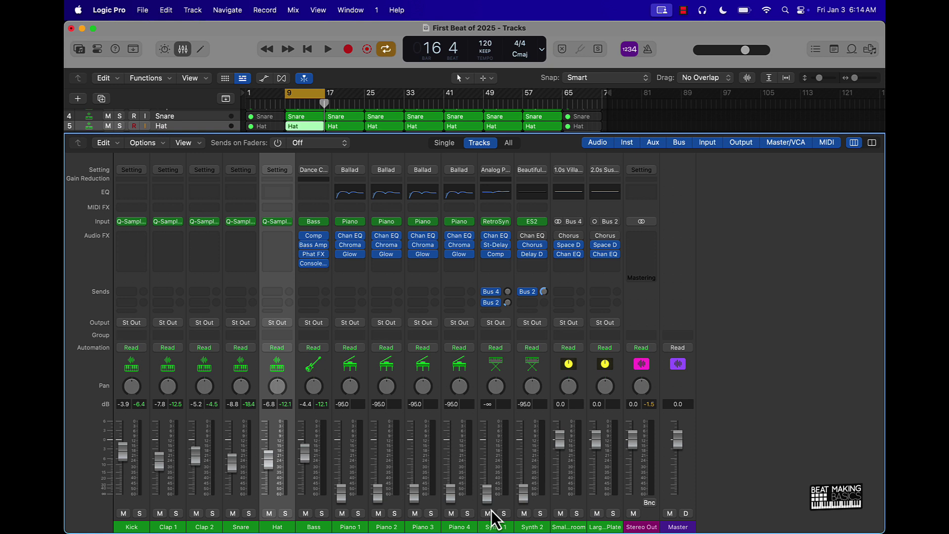
# Select Piano 1, Piano 2 and Piano 3 and raise their faders together to -8.4 dB, balancing them against the playing loop
pyautogui.click(426, 506)
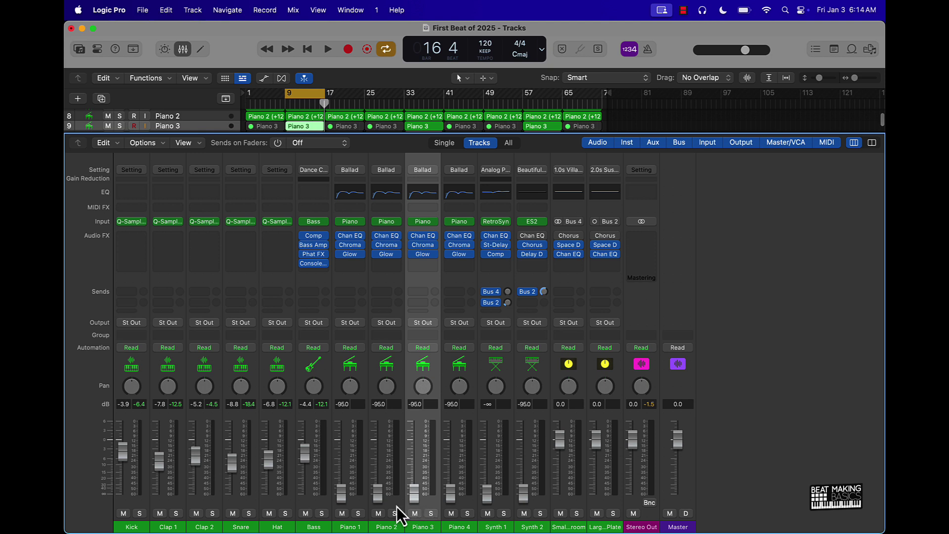
pyautogui.keyDown('shift'); pyautogui.click(355, 502); pyautogui.keyUp('shift')
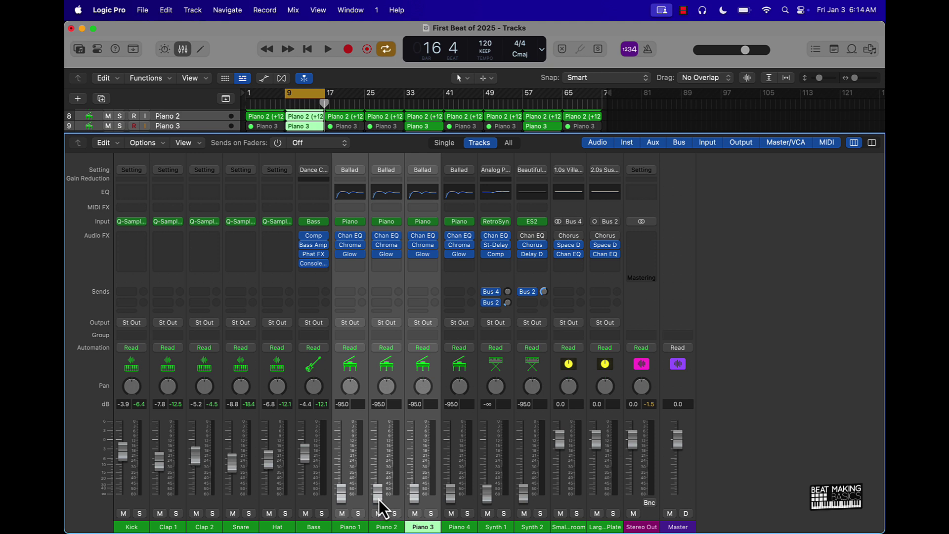
pyautogui.moveTo(379, 499); pyautogui.dragTo(379, 464)
pyautogui.press('space')
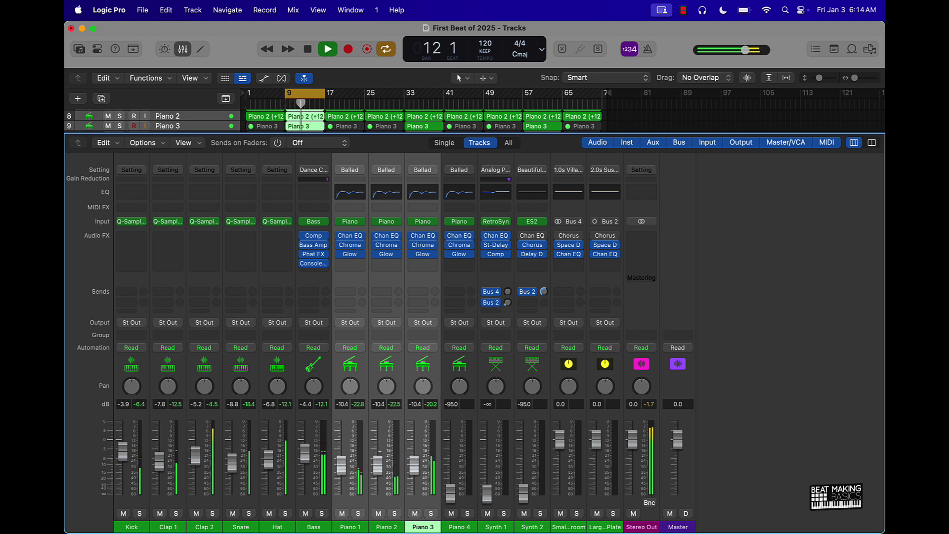
pyautogui.moveTo(379, 464); pyautogui.dragTo(379, 464)
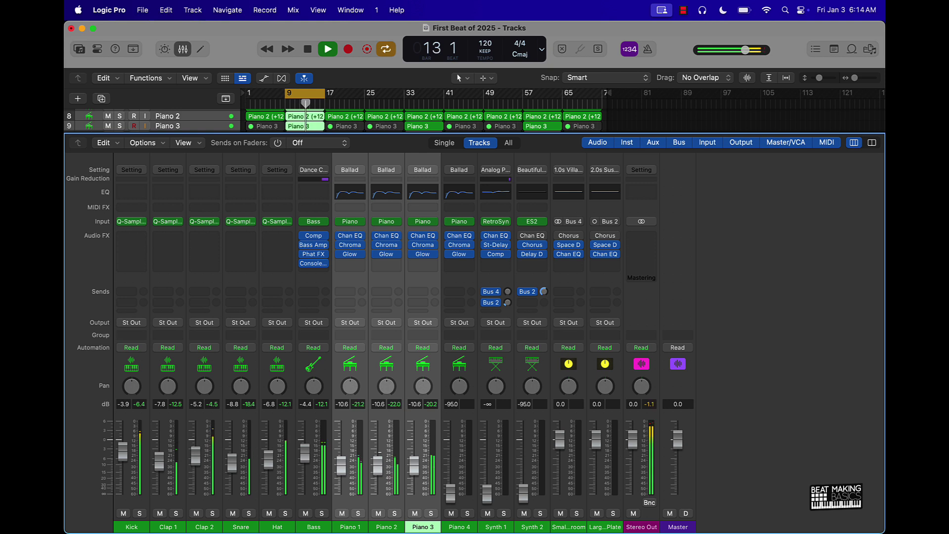
pyautogui.moveTo(379, 465); pyautogui.dragTo(381, 451)
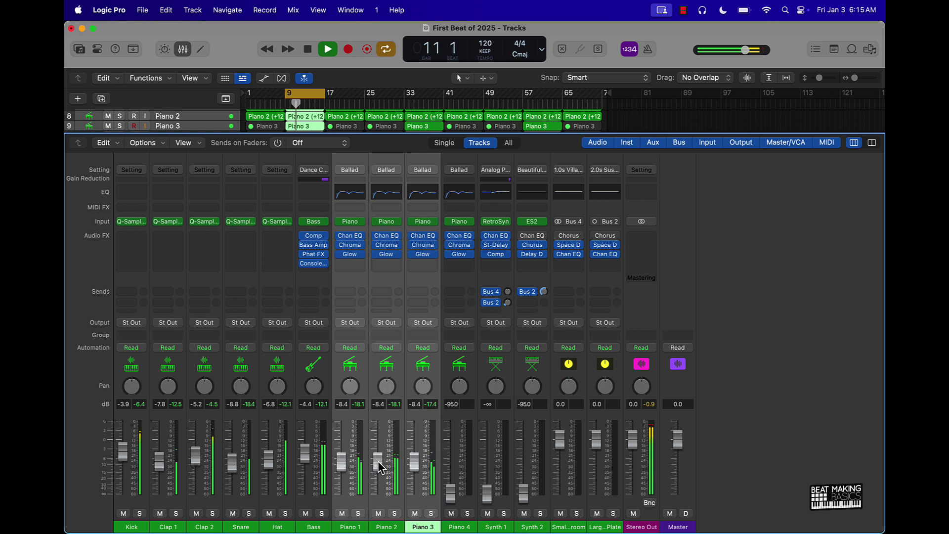
pyautogui.press('space')
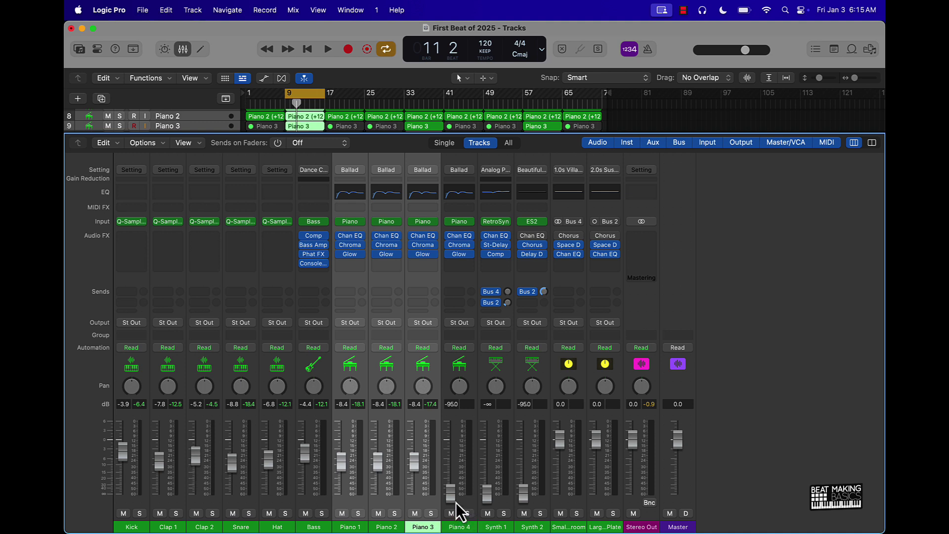
# Bring in Piano 4 by raising its fader to -10.0 dB, checking it during loop playback
pyautogui.moveTo(453, 495)
pyautogui.mouseDown()
pyautogui.moveTo(453, 463)
pyautogui.moveTo(450, 476)
pyautogui.mouseUp()
pyautogui.press('space')
pyautogui.press('space')
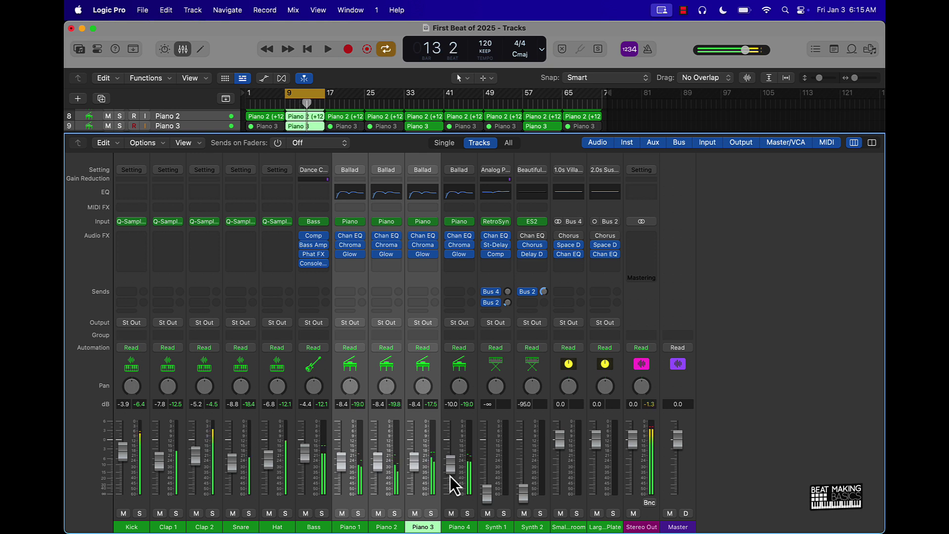
# Bring in Synth 1 and Synth 2 against the playing loop, setting their faders to -11.0 and -8.2 dB
pyautogui.click(497, 503)
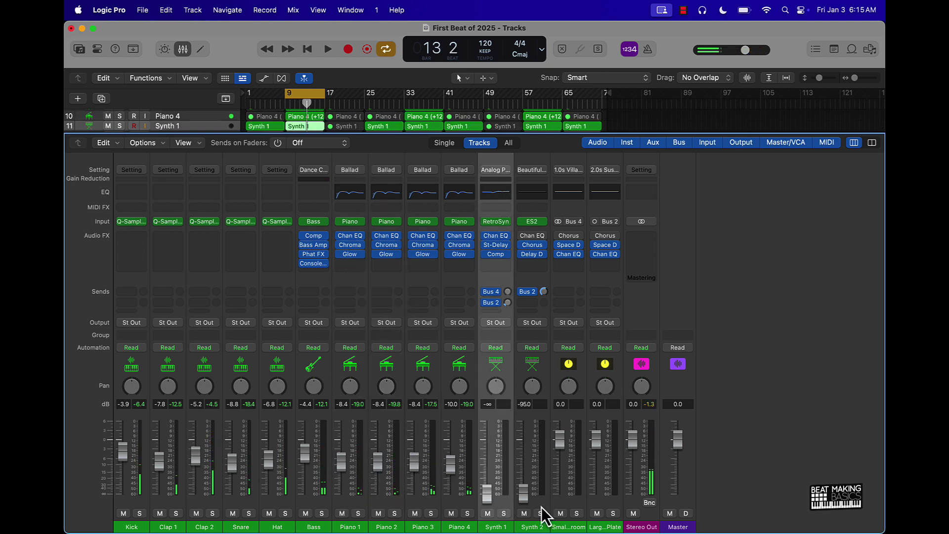
pyautogui.keyDown('shift'); pyautogui.click(542, 506); pyautogui.keyUp('shift')
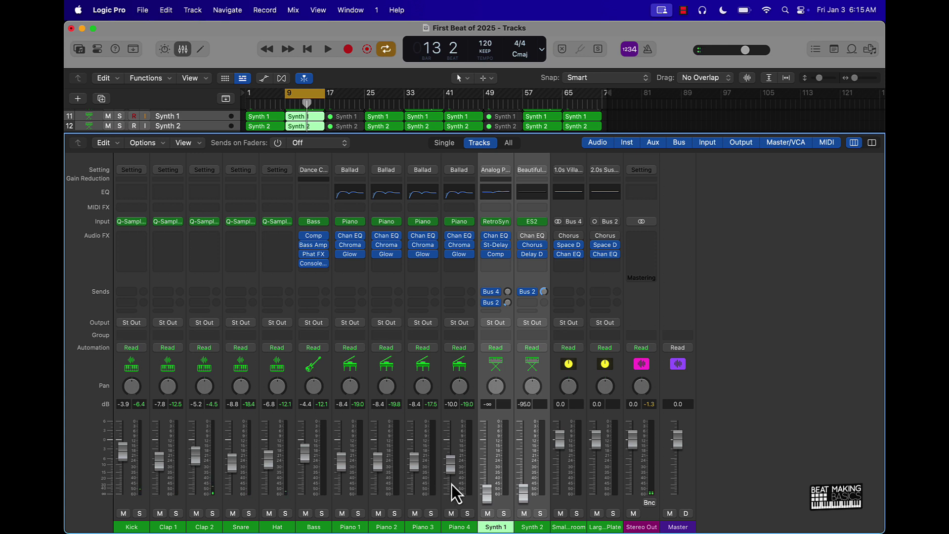
pyautogui.moveTo(525, 495); pyautogui.dragTo(524, 469)
pyautogui.press('space')
pyautogui.click(527, 517)
pyautogui.press('space')
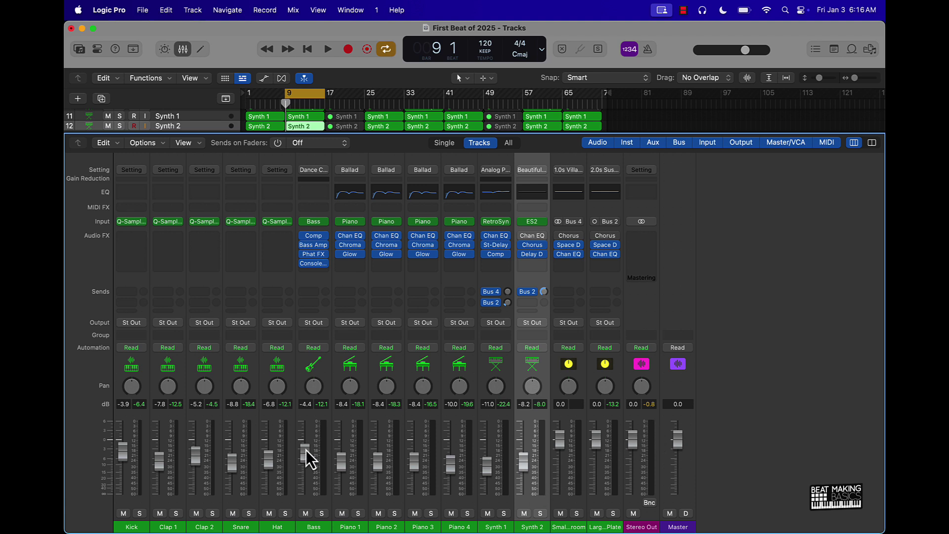
# Route the outputs of the Kick, Clap 1, Clap 2, Snare and Hat channels to Bus 7 and name its aux channel Drums
pyautogui.click(134, 499)
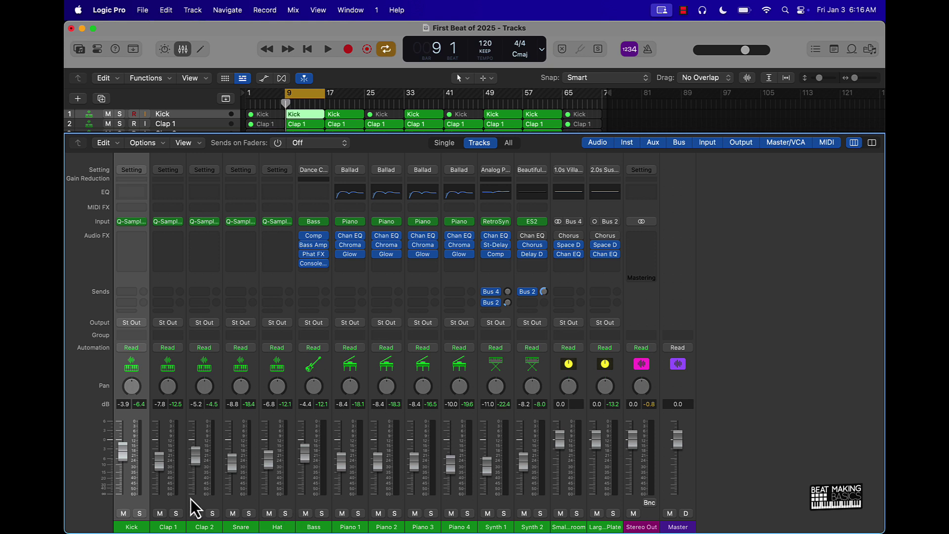
pyautogui.keyDown('shift'); pyautogui.click(284, 501); pyautogui.keyUp('shift')
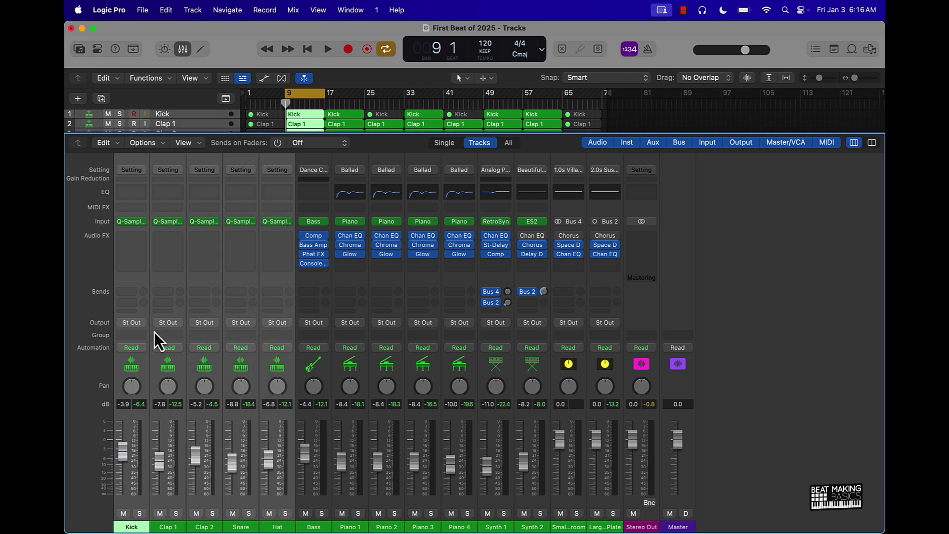
pyautogui.click(123, 323)
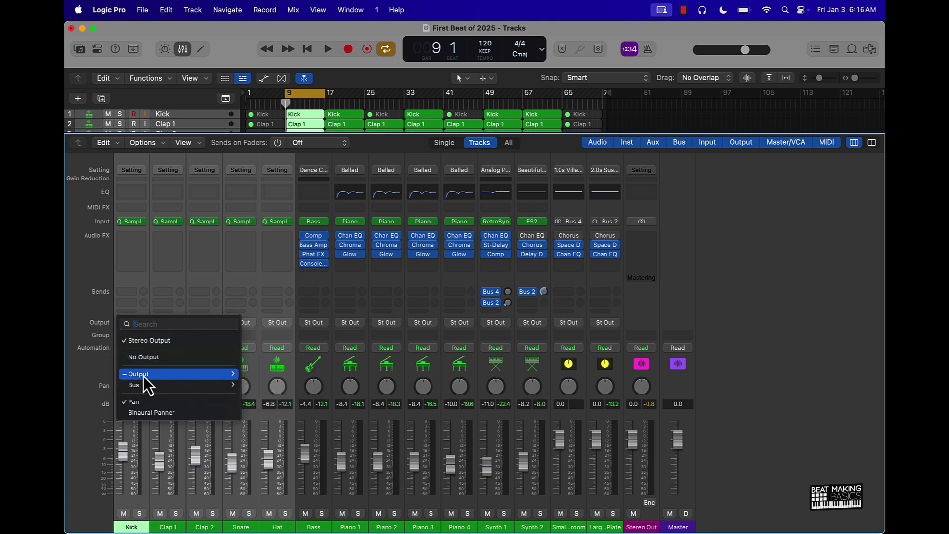
pyautogui.moveTo(145, 388)
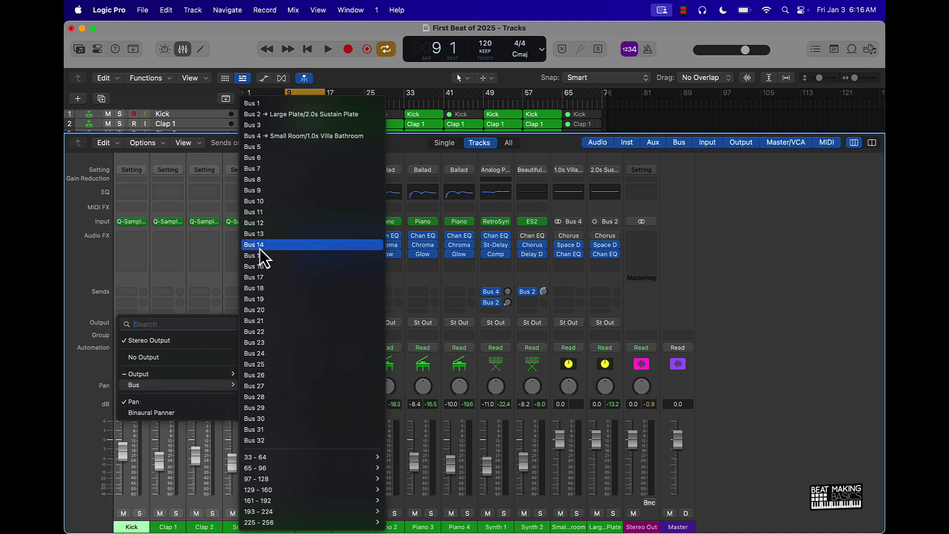
pyautogui.click(262, 168)
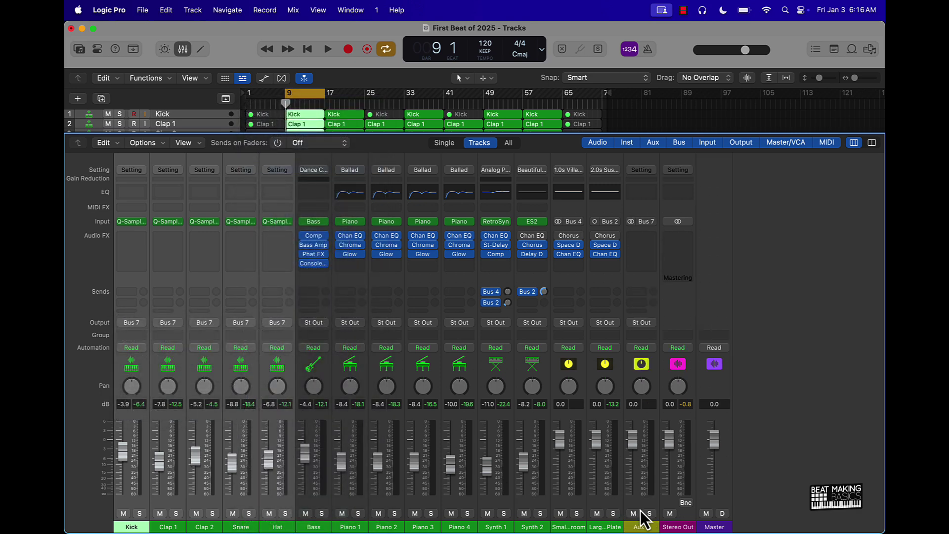
pyautogui.doubleClick(639, 525)
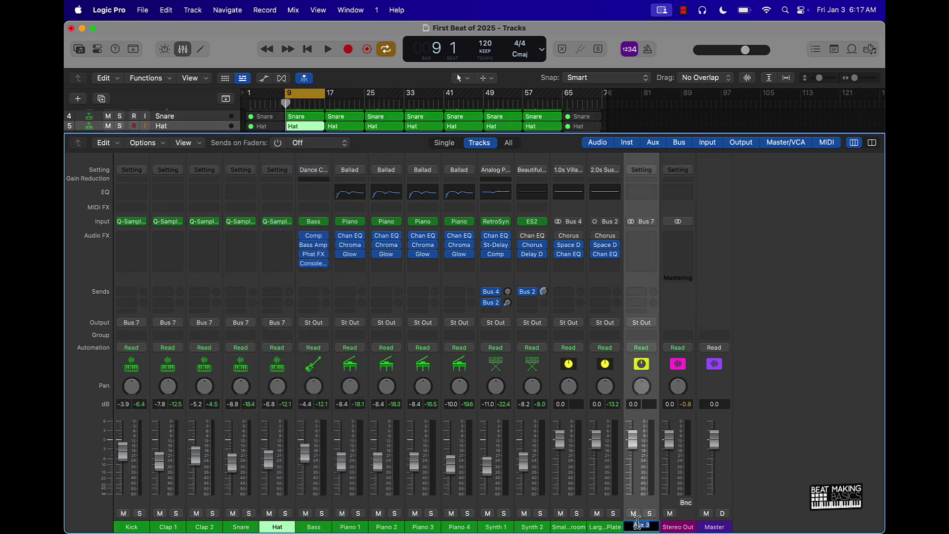
pyautogui.write('Drums')
pyautogui.press('Return')
# Route the Bass channel's output to Bus 8 and name its aux channel Bass
pyautogui.click(317, 505)
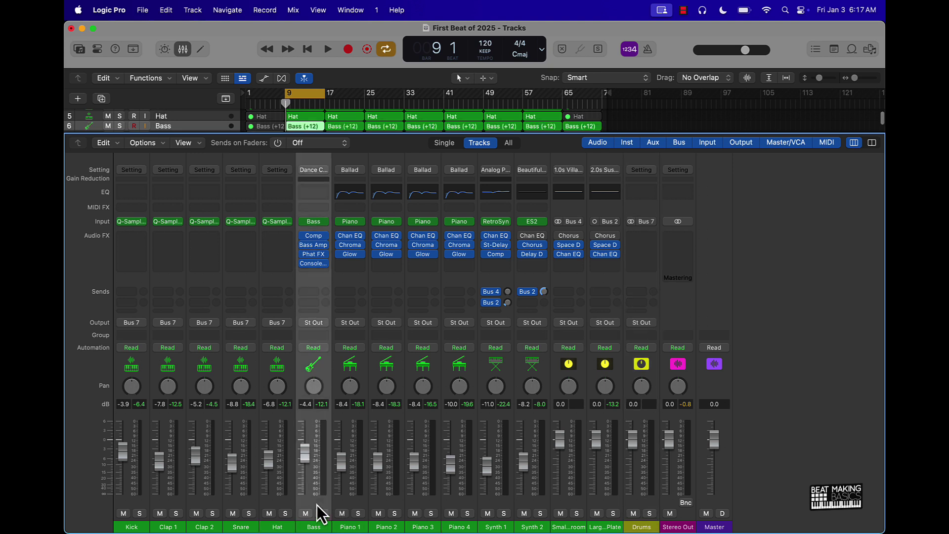
pyautogui.click(314, 322)
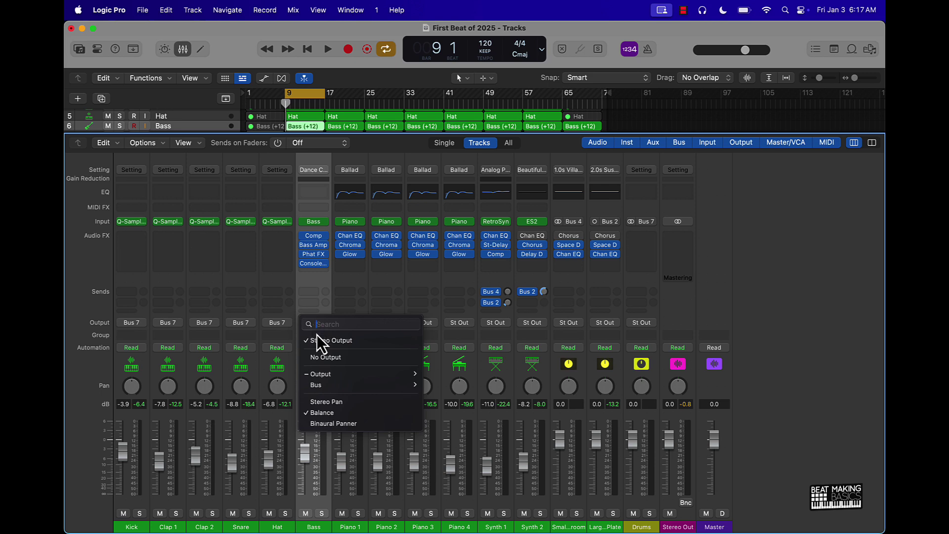
pyautogui.moveTo(324, 385)
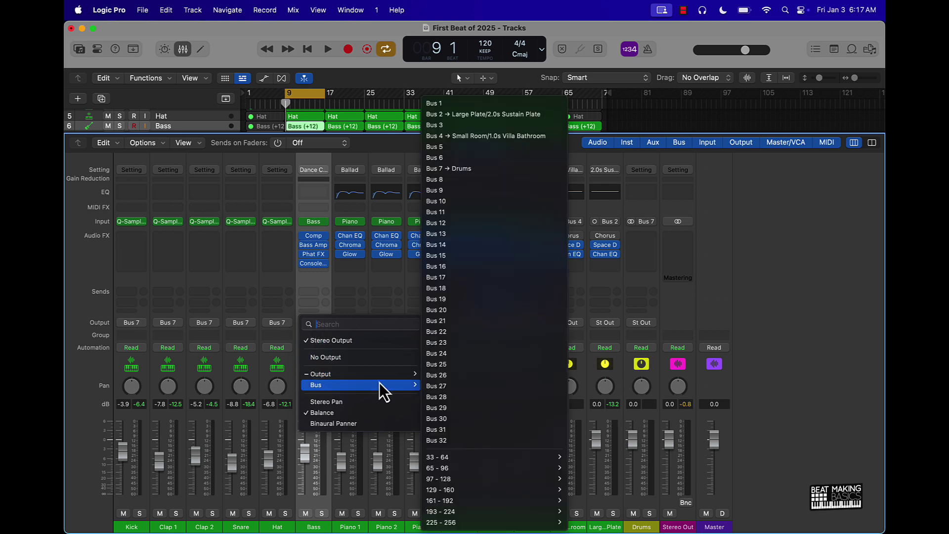
pyautogui.click(449, 180)
pyautogui.doubleClick(678, 528)
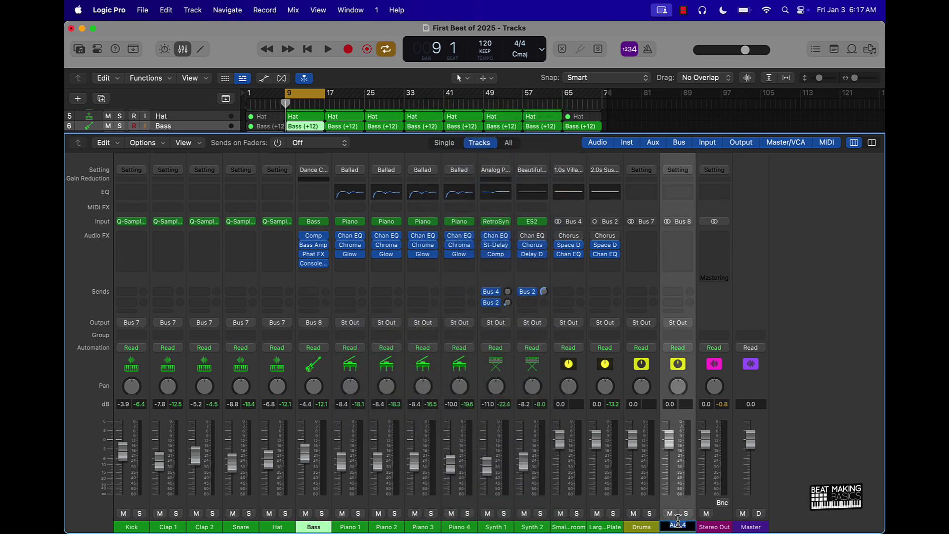
pyautogui.write('Bass')
pyautogui.press('Return')
# Route the outputs of Piano 1 through Piano 4 to Bus 9 and name the bus's aux channel Piano
pyautogui.click(350, 504)
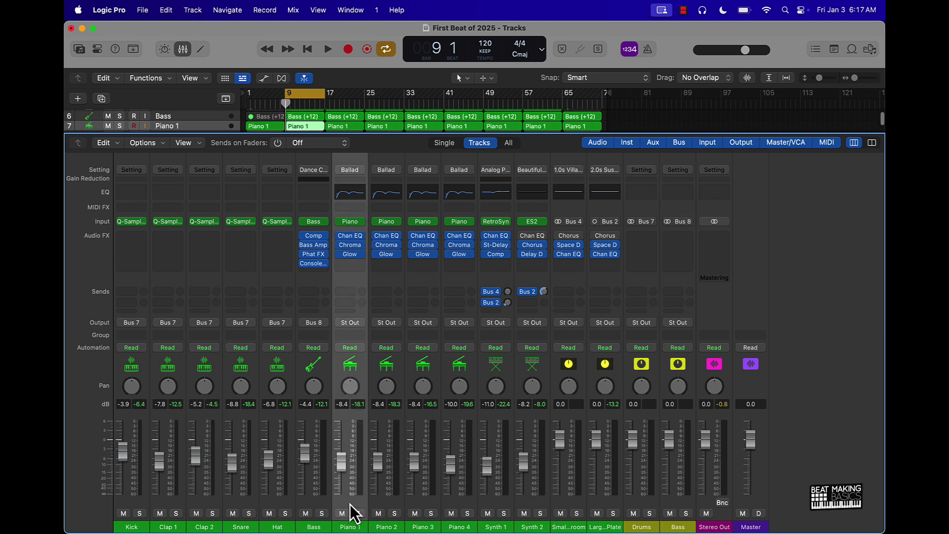
pyautogui.keyDown('shift'); pyautogui.click(461, 504); pyautogui.keyUp('shift')
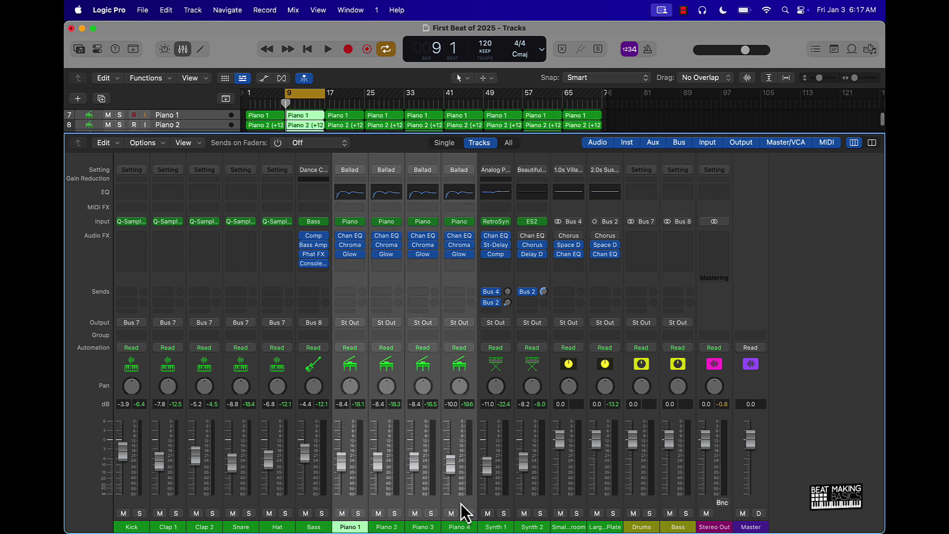
pyautogui.click(352, 324)
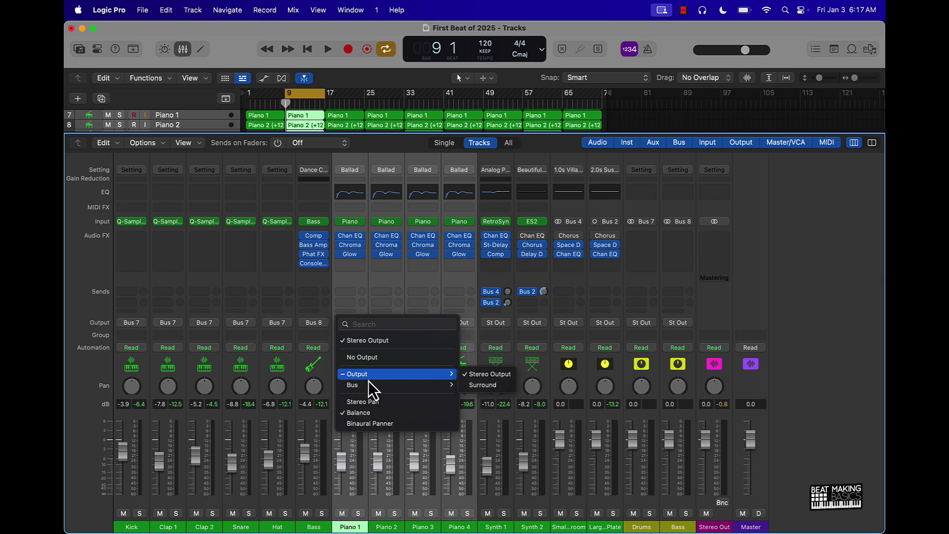
pyautogui.moveTo(369, 385)
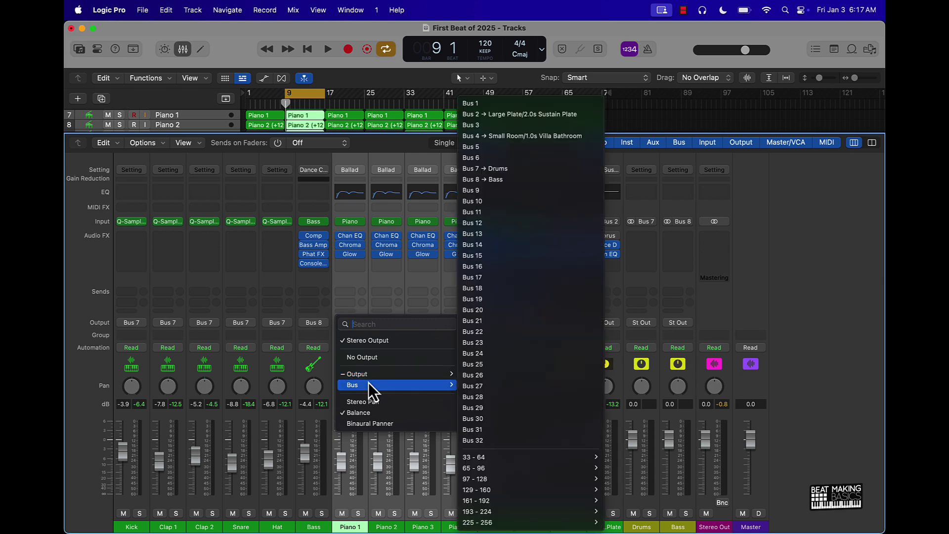
pyautogui.click(486, 190)
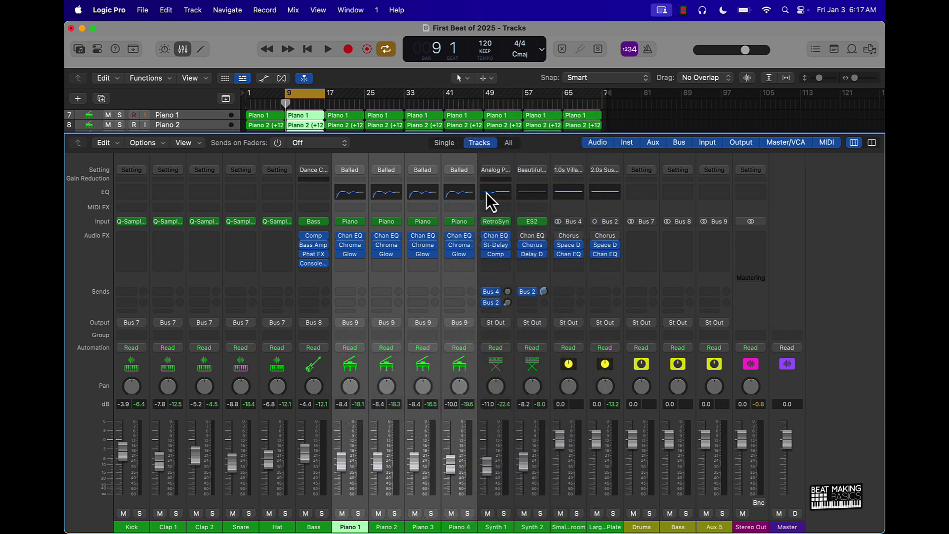
pyautogui.click(716, 527)
pyautogui.write('Piano')
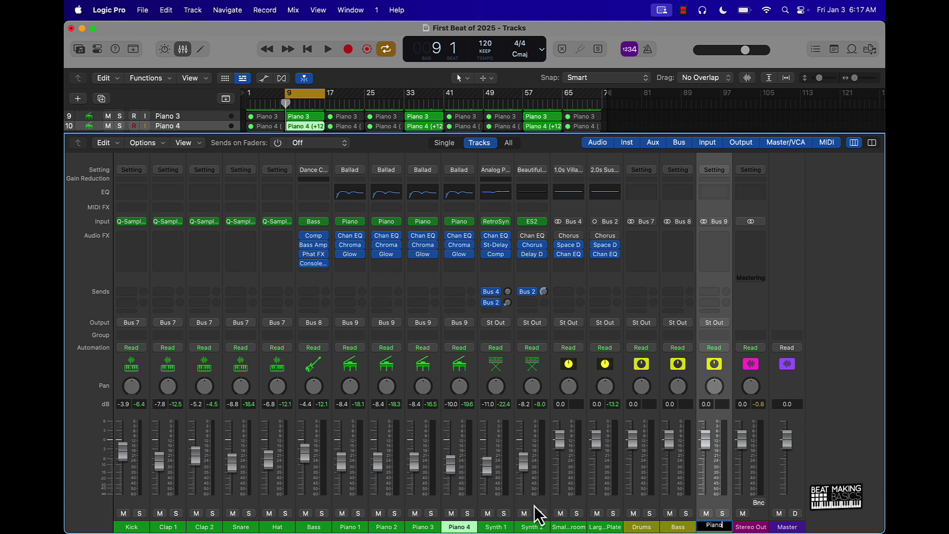
pyautogui.press('Return')
# Route the outputs of Synth 1 and Synth 2 to Bus 10 and name the bus's aux channel Synth
pyautogui.click(490, 502)
pyautogui.keyDown('shift'); pyautogui.click(540, 503); pyautogui.keyUp('shift')
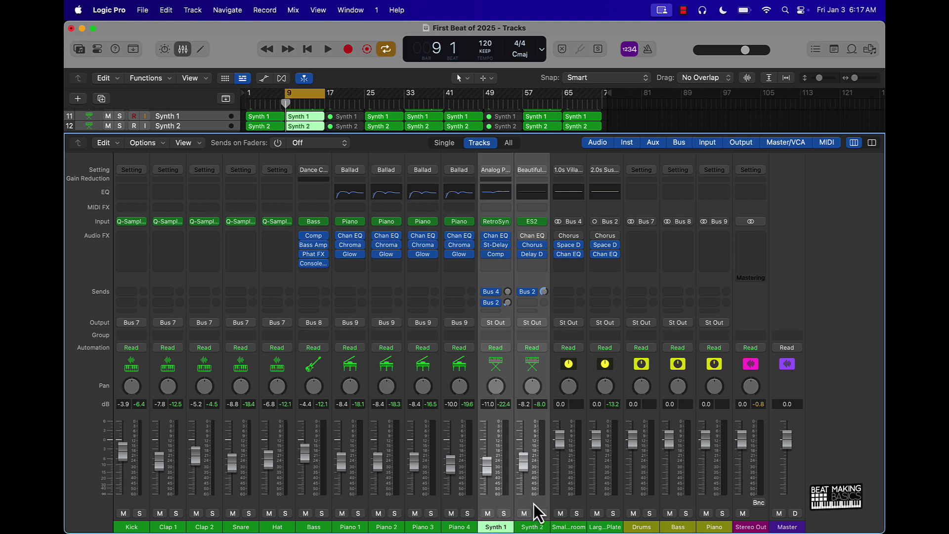
pyautogui.click(536, 327)
pyautogui.moveTo(594, 384)
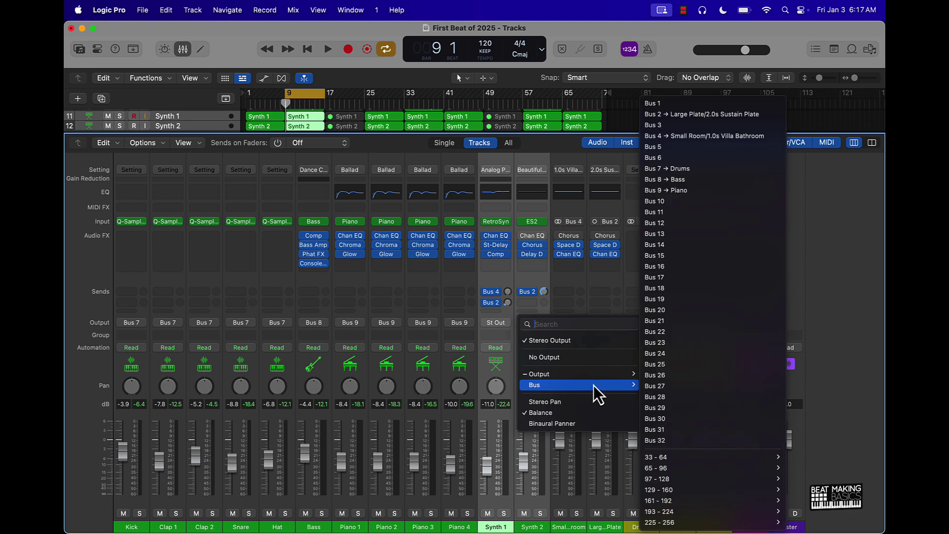
pyautogui.click(656, 201)
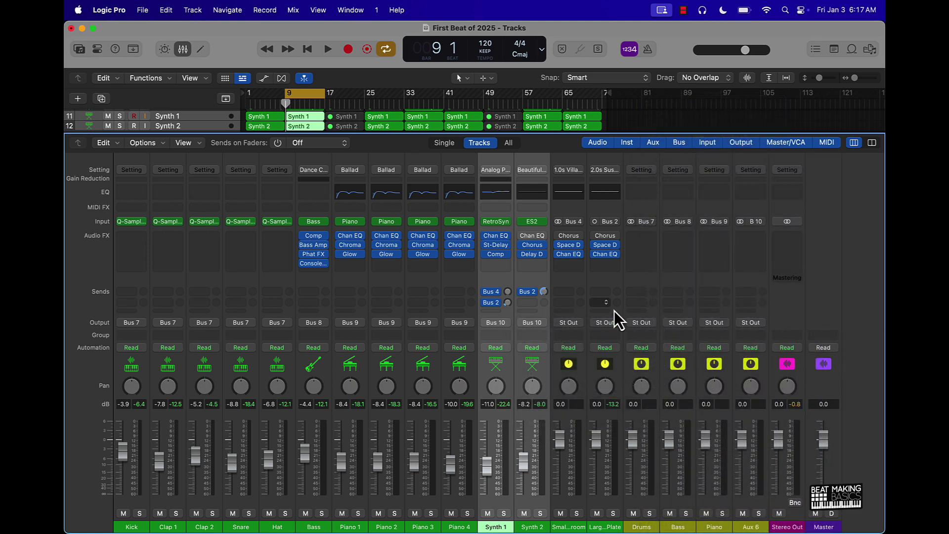
pyautogui.doubleClick(745, 526)
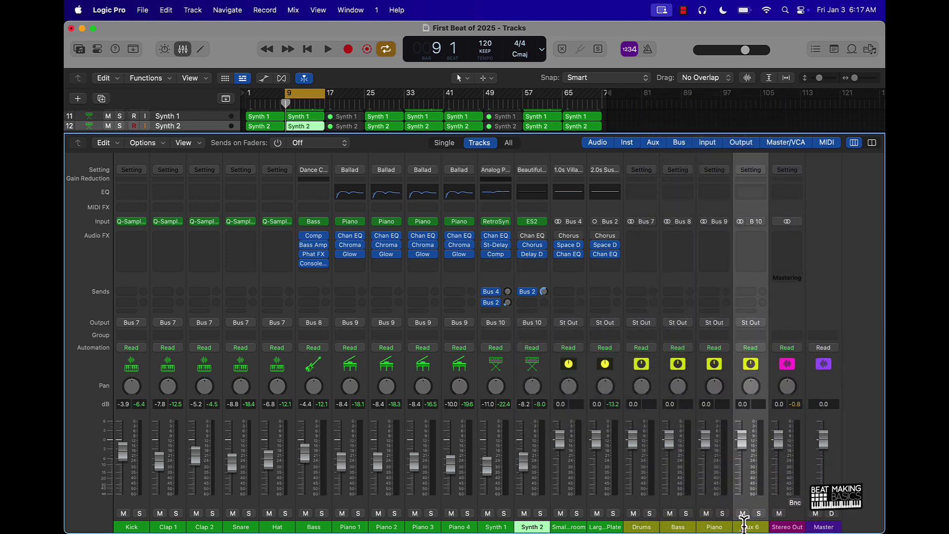
pyautogui.write('Synth')
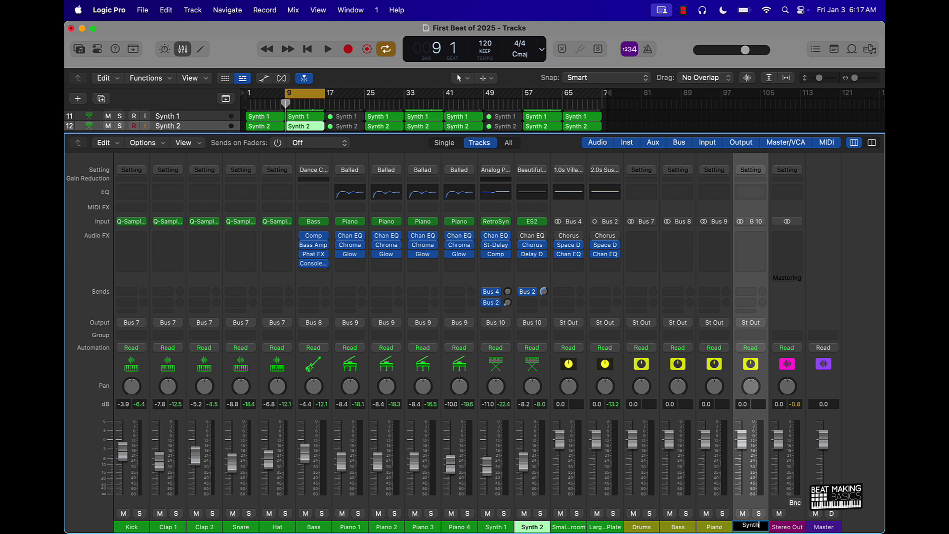
pyautogui.press('Return')
# Select the Drums, Bass, Piano and Synth aux channels and lower their faders together to -3.1 dB
pyautogui.click(645, 506)
pyautogui.click(538, 501)
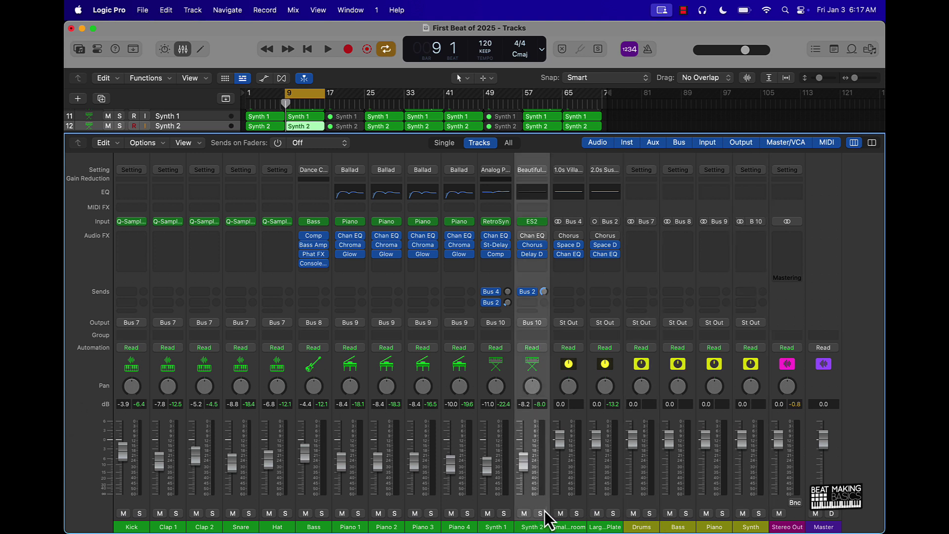
pyautogui.click(645, 503)
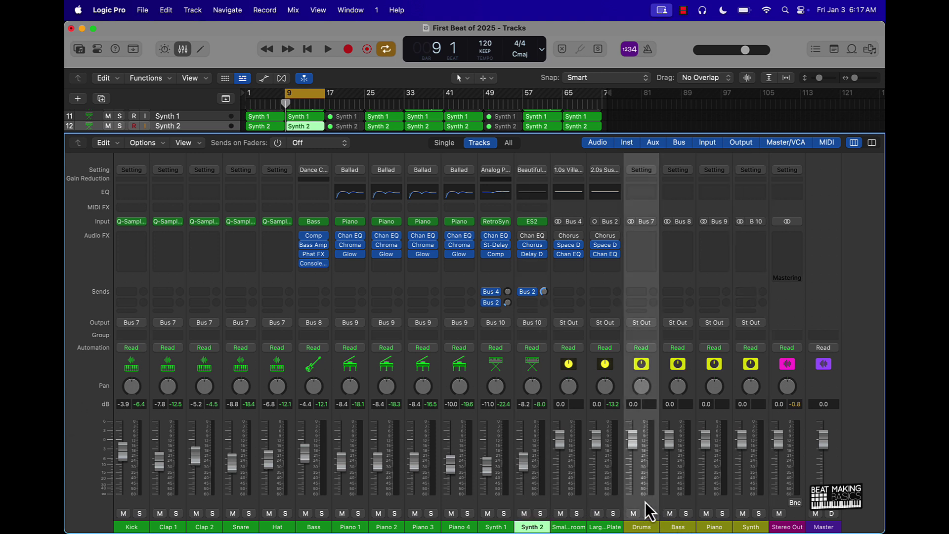
pyautogui.keyDown('shift'); pyautogui.click(756, 505); pyautogui.keyUp('shift')
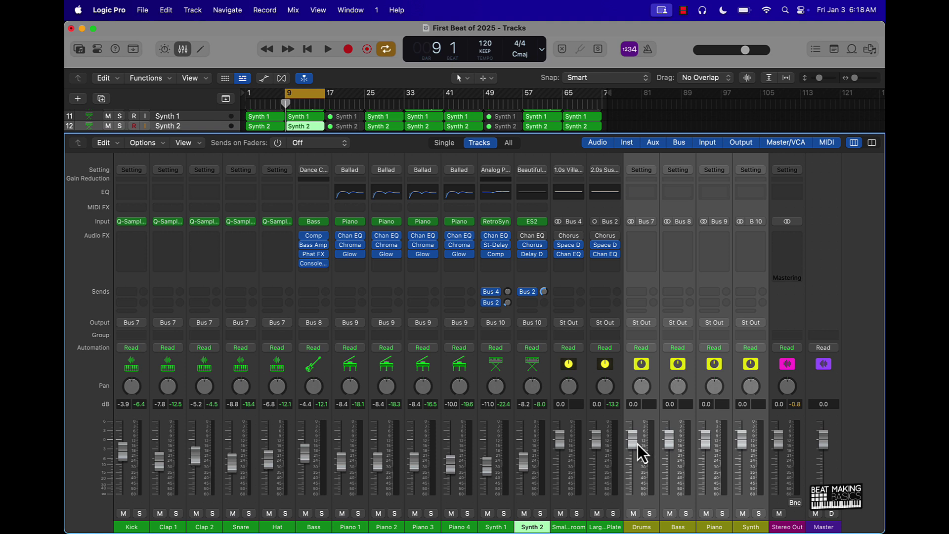
pyautogui.moveTo(638, 444); pyautogui.dragTo(633, 461)
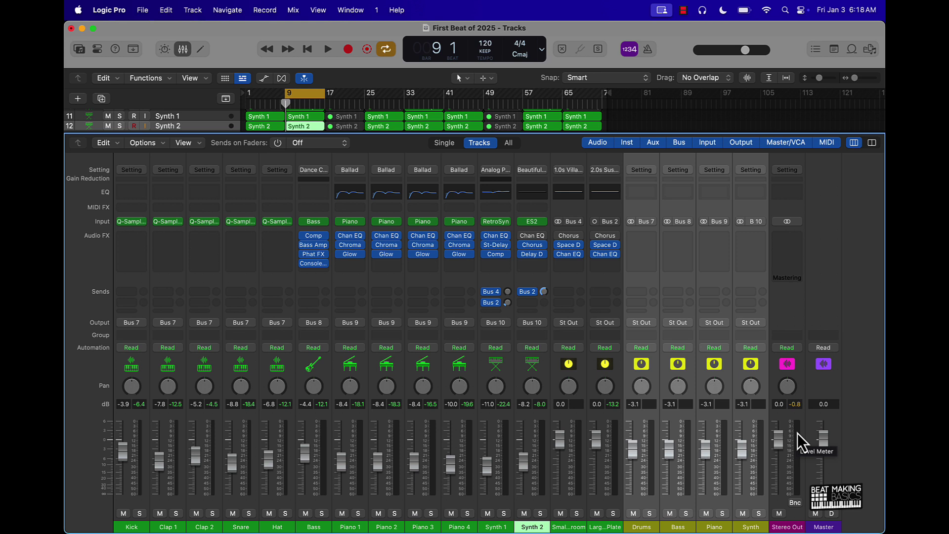
# Lower the selected Drums, Bass, Piano and Synth aux faders together to -3.9 dB while the loop plays
pyautogui.press('space')
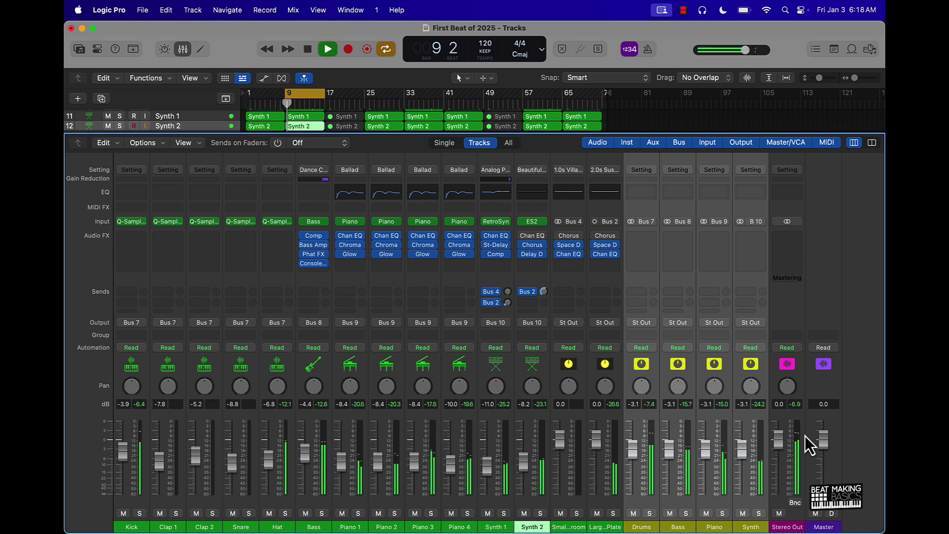
pyautogui.moveTo(741, 447); pyautogui.dragTo(742, 450)
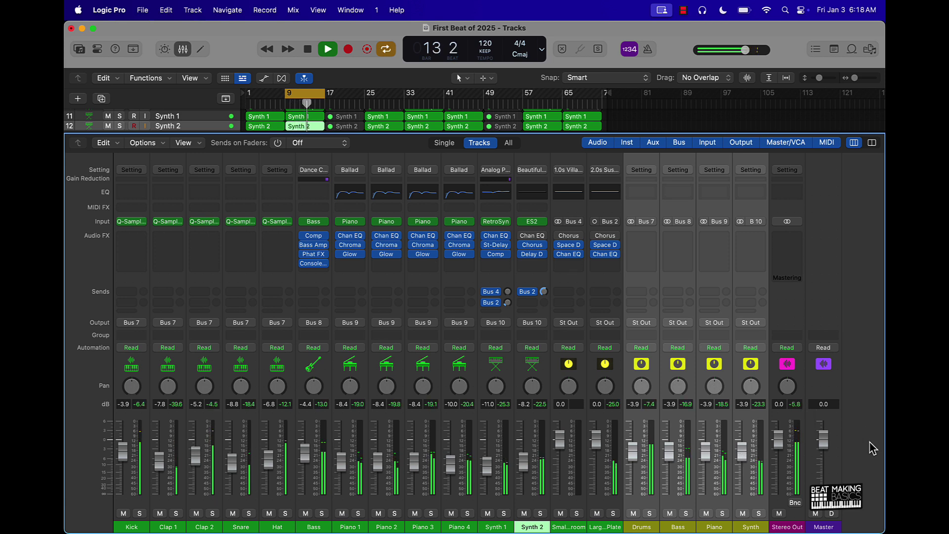
pyautogui.press('space')
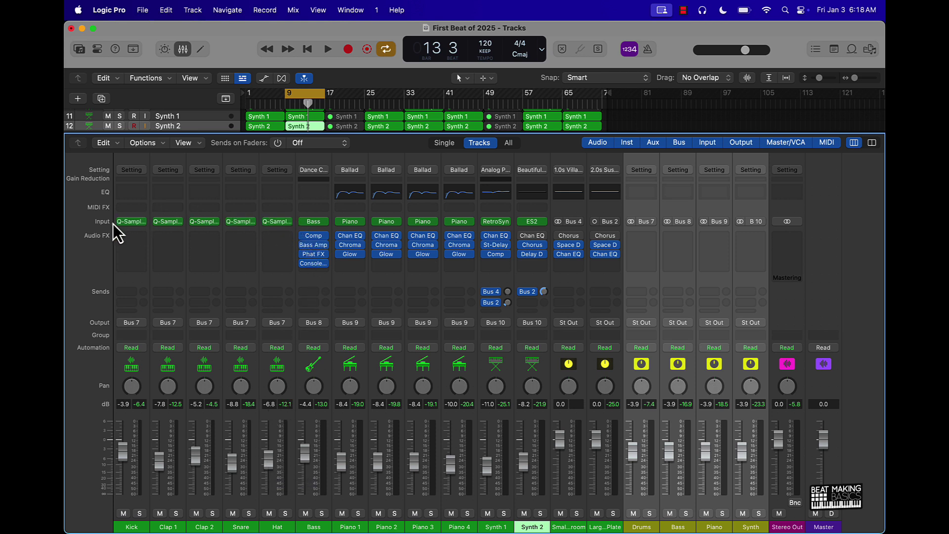
# Check the mono and stereo options of the Hat channel's Quick Sampler
pyautogui.click(289, 224)
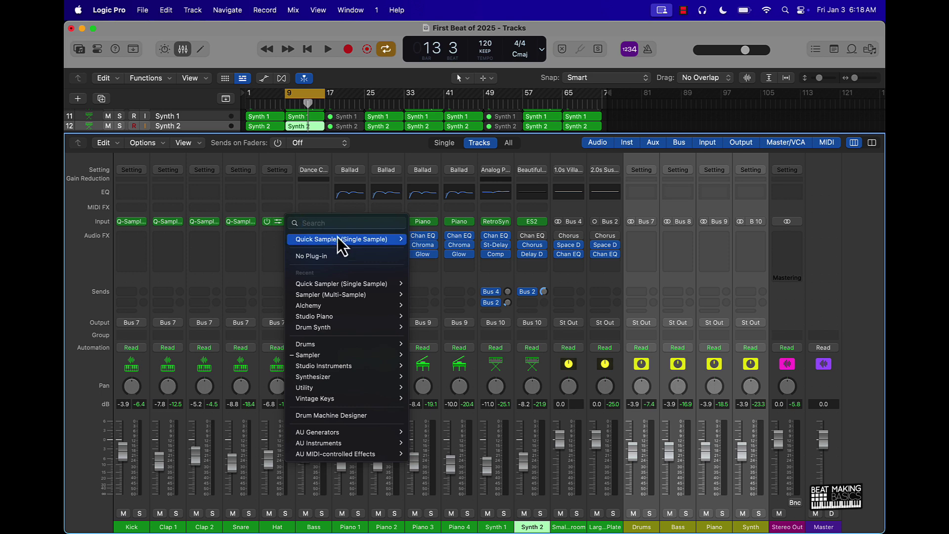
pyautogui.moveTo(354, 242)
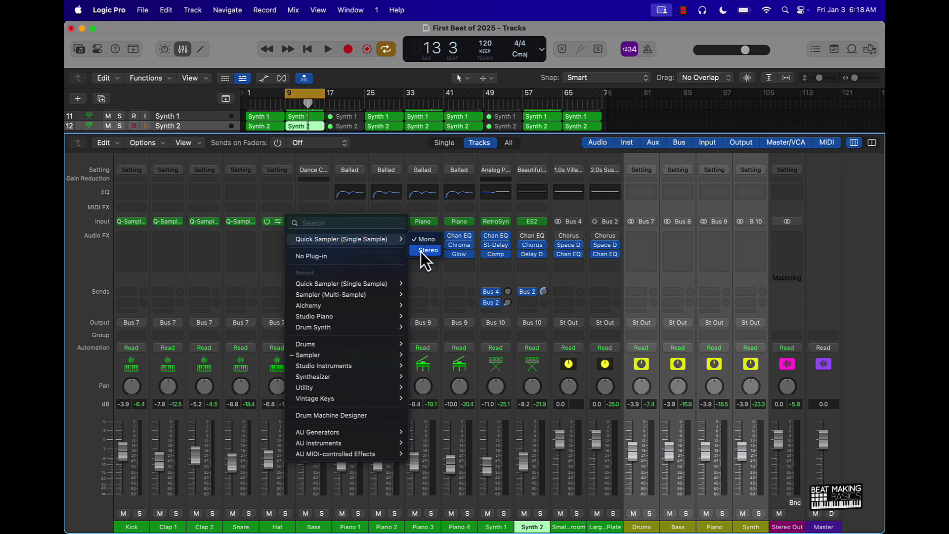
pyautogui.click(70, 198)
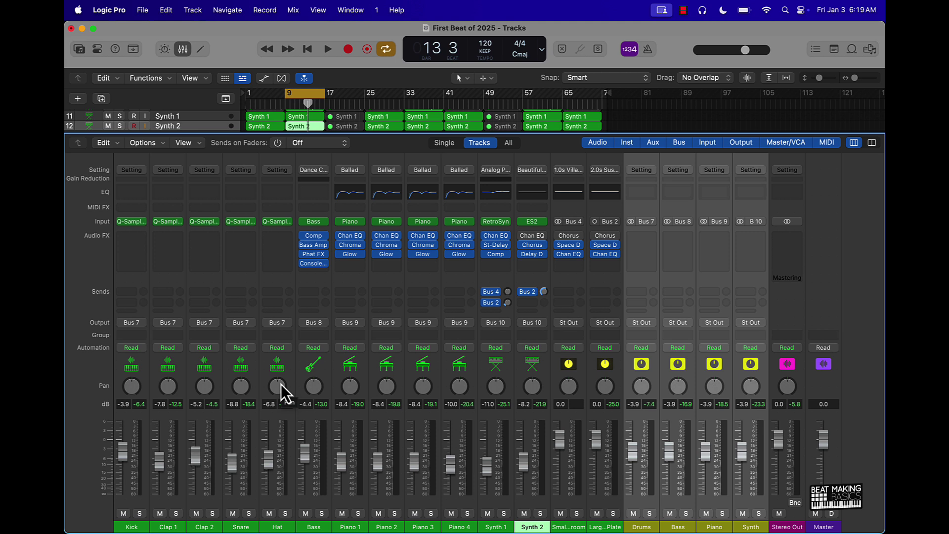
# Pan the Hat channel to -29 while the loop plays
pyautogui.press('space')
pyautogui.moveTo(281, 384); pyautogui.dragTo(280, 409)
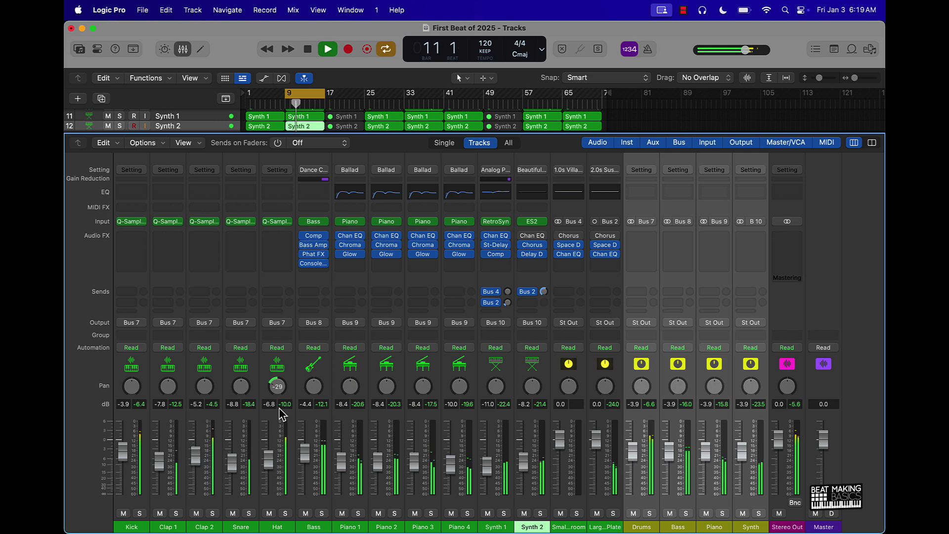
pyautogui.press('space')
# Inspect the instrument options of the Bass and Piano 1 channels, checking Studio Piano's stereo format
pyautogui.click(326, 223)
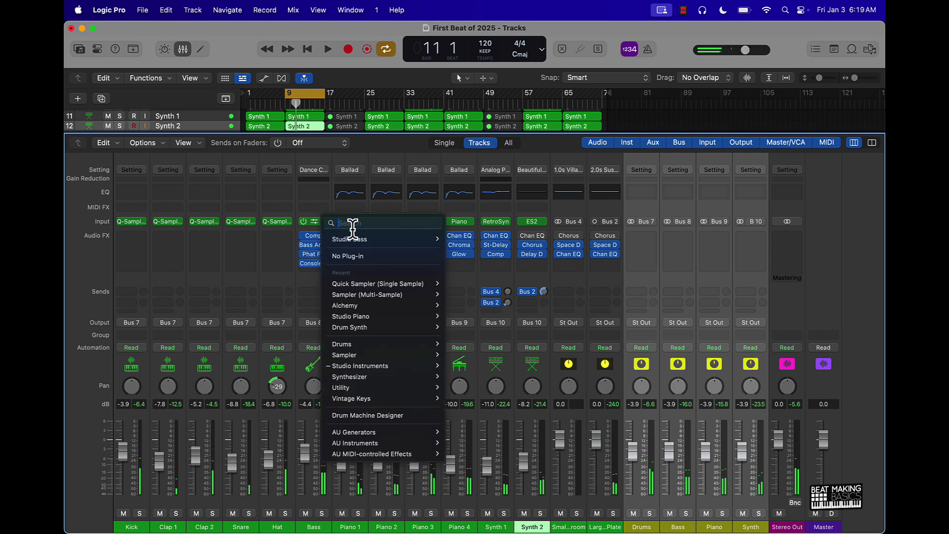
pyautogui.click(328, 201)
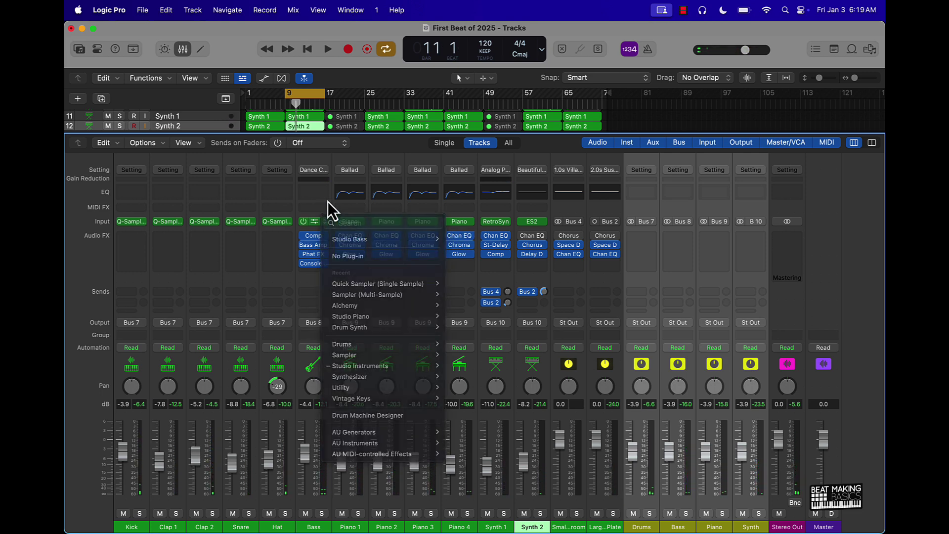
pyautogui.click(361, 222)
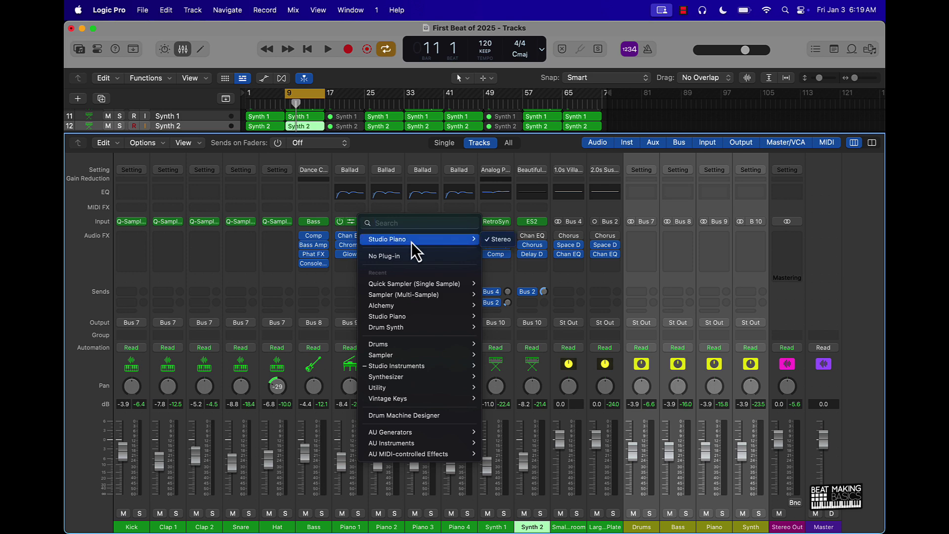
pyautogui.click(333, 214)
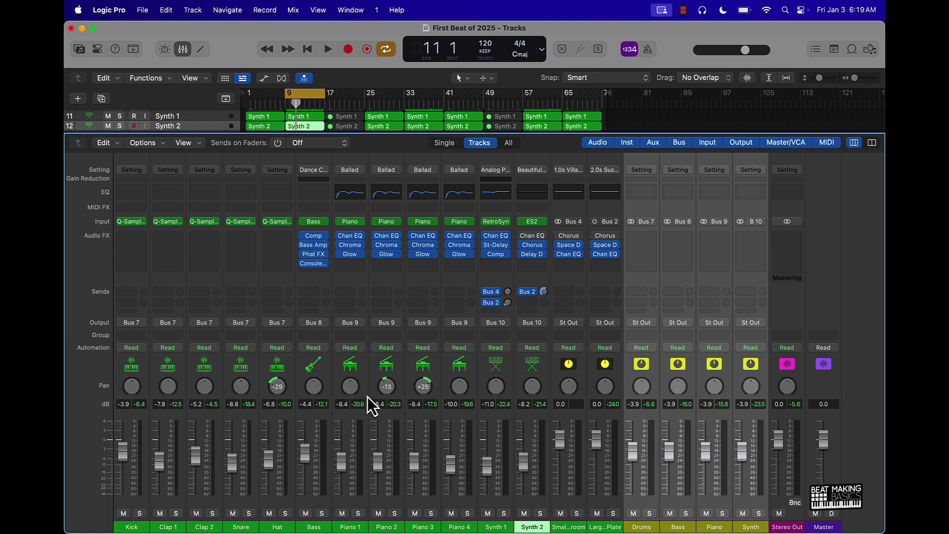
# Pan Piano 1 to -19, Piano 2 to +22, Piano 3 to -17 and Piano 4 to +29 during playback
pyautogui.press('space')
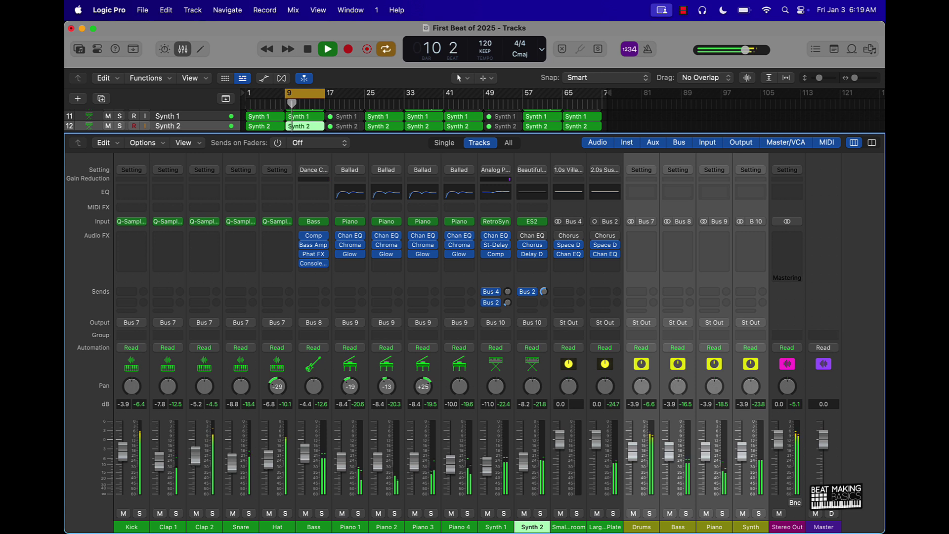
pyautogui.moveTo(459, 387); pyautogui.dragTo(424, 404)
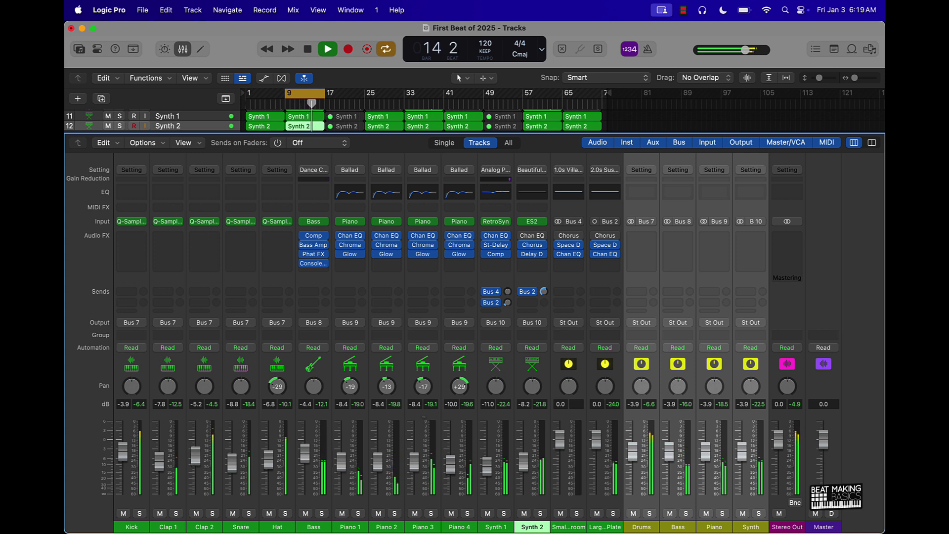
pyautogui.moveTo(386, 388); pyautogui.dragTo(374, 349)
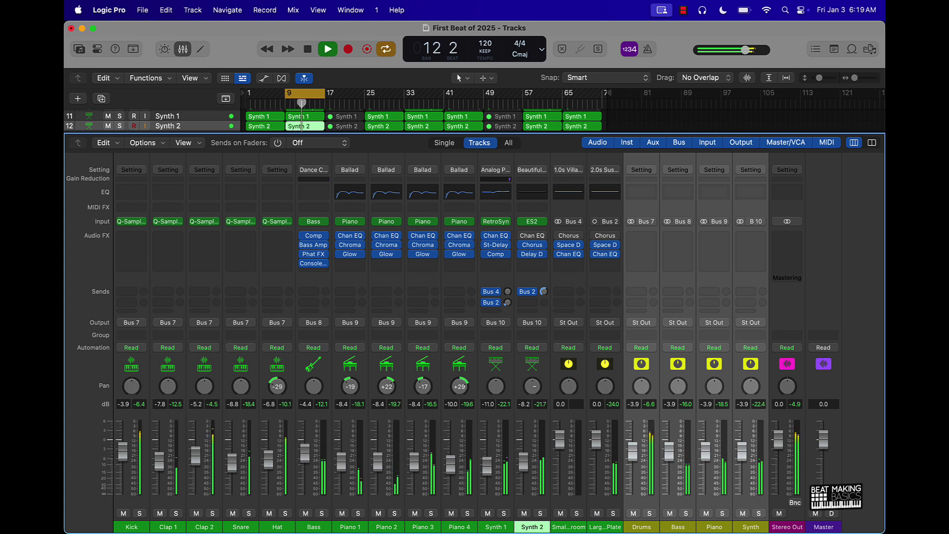
pyautogui.press('space')
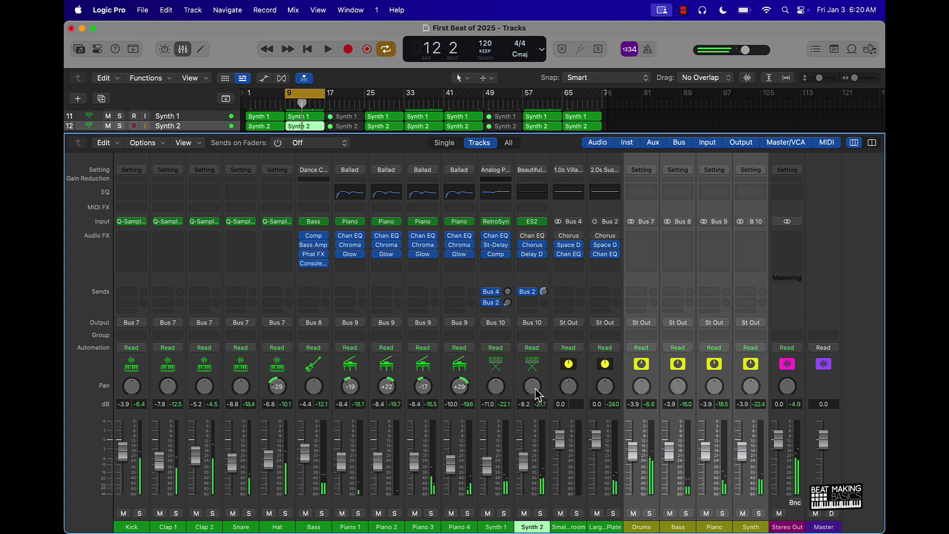
# Pan Synth 1 to -21 and Synth 2 to -18, and readjust Piano 3 to +7 and Piano 4 to +20
pyautogui.press('space')
pyautogui.moveTo(532, 386); pyautogui.dragTo(495, 383)
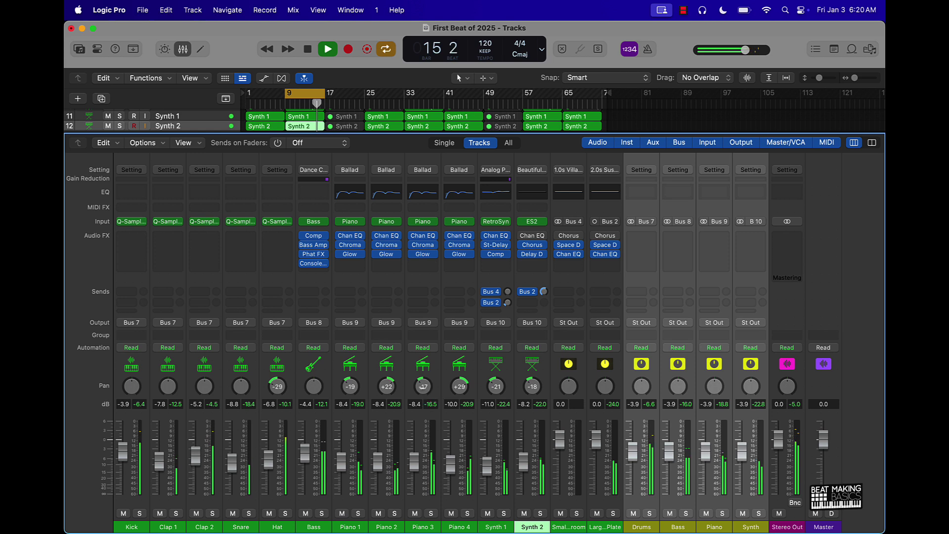
pyautogui.moveTo(423, 387); pyautogui.dragTo(464, 393)
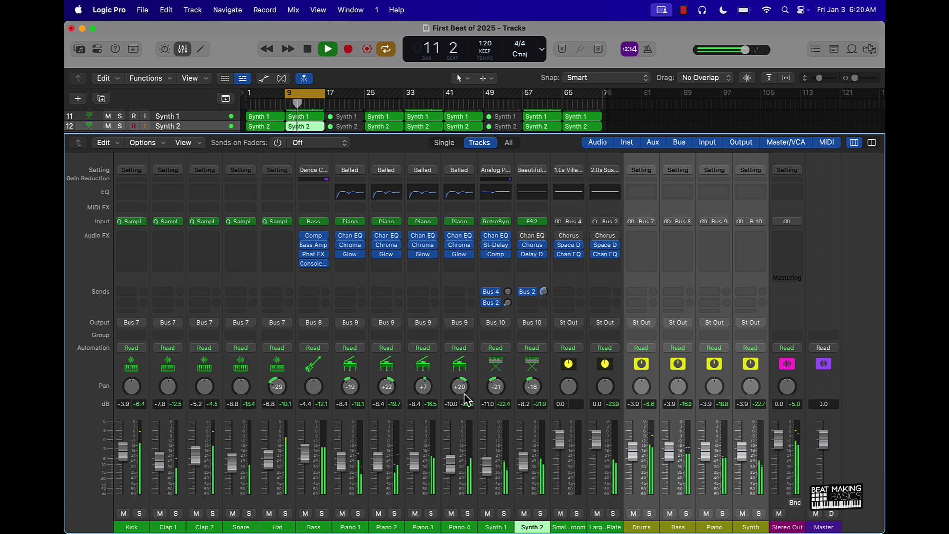
pyautogui.press('space')
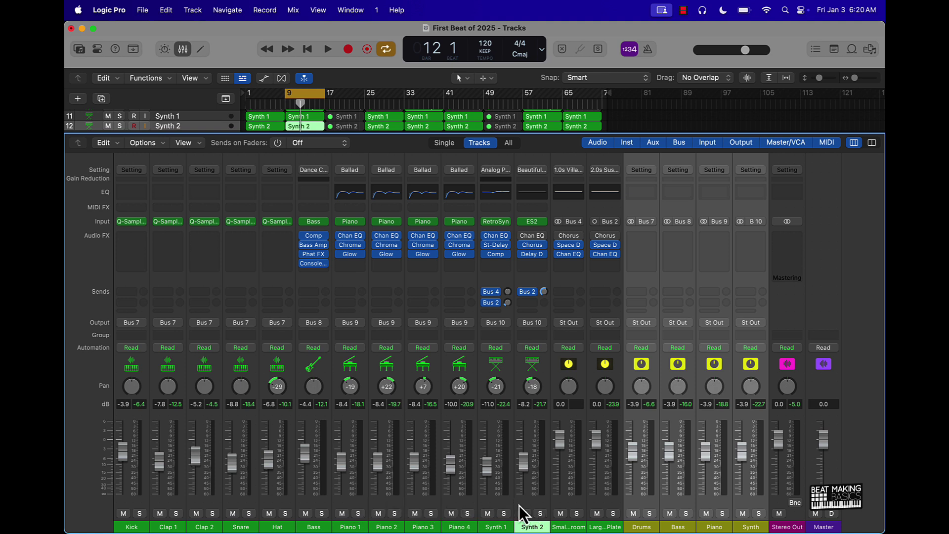
# Insert a Channel EQ on the Piano aux channel and set its low cut to 110 Hz at 24 dB/Oct
pyautogui.click(353, 508)
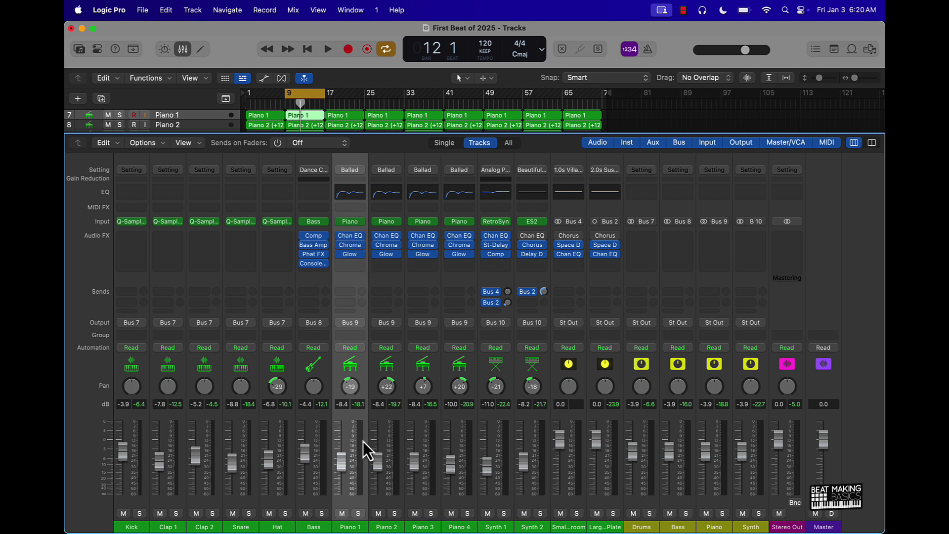
pyautogui.click(718, 504)
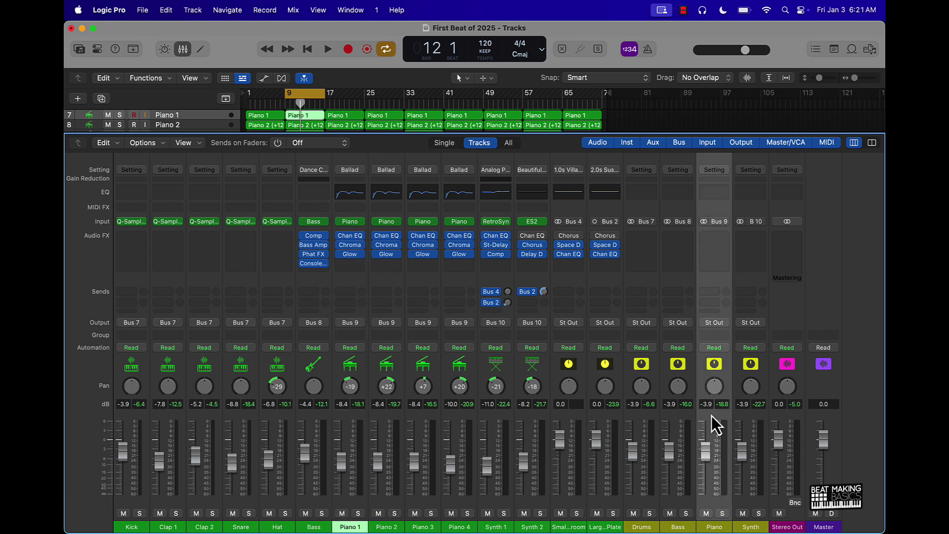
pyautogui.click(720, 194)
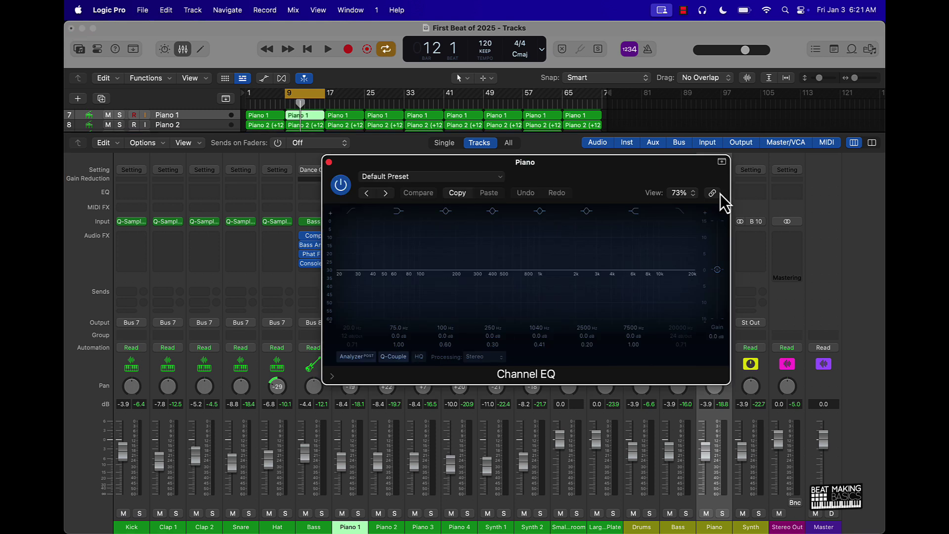
pyautogui.click(352, 212)
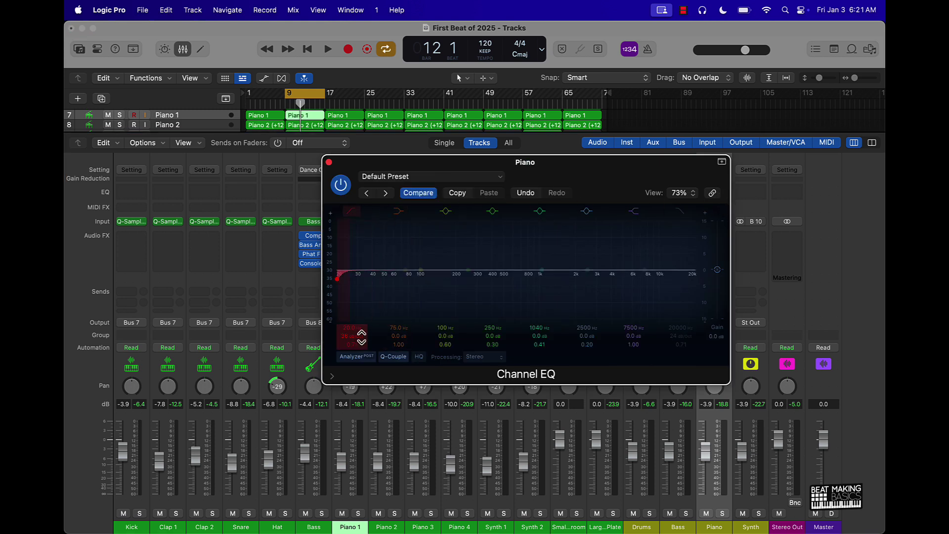
pyautogui.moveTo(362, 338); pyautogui.dragTo(361, 298)
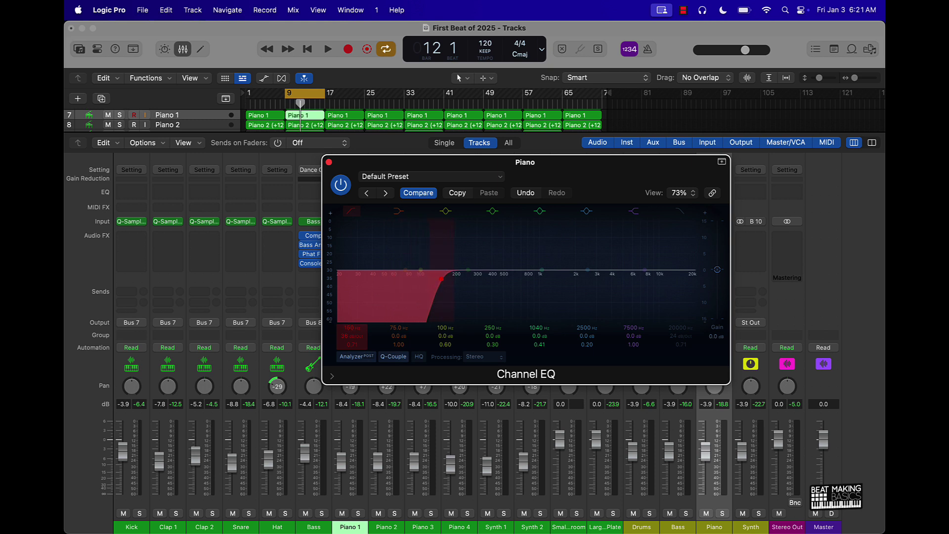
pyautogui.press('space')
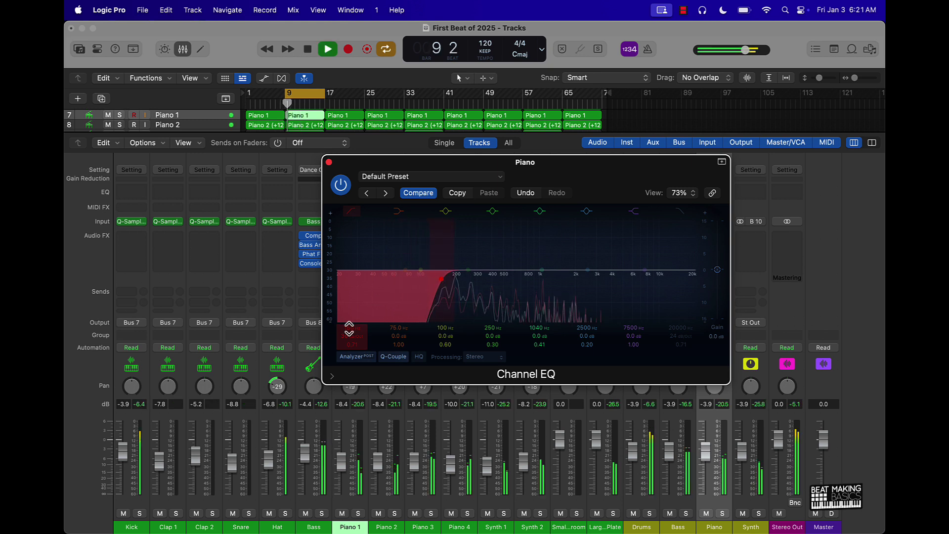
pyautogui.moveTo(350, 327); pyautogui.dragTo(349, 334)
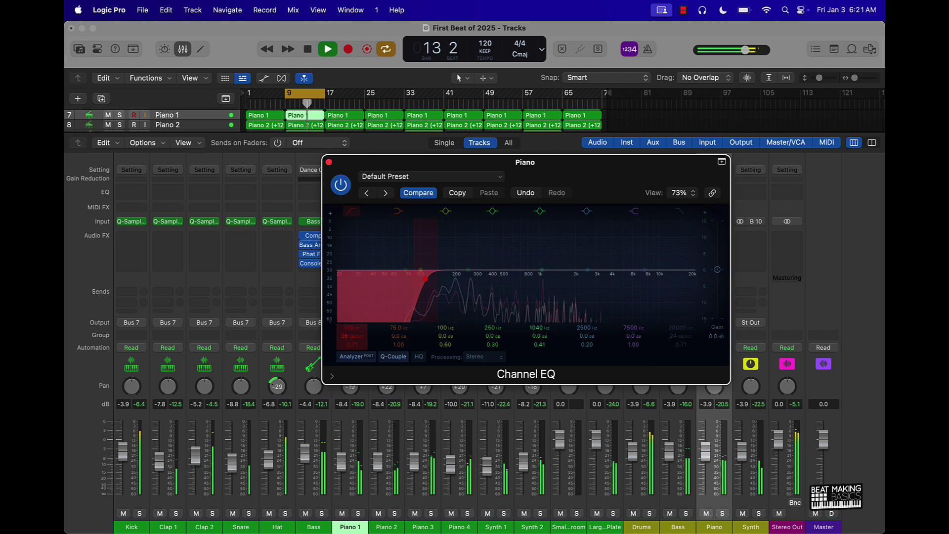
pyautogui.moveTo(355, 334); pyautogui.dragTo(354, 336)
pyautogui.press('space')
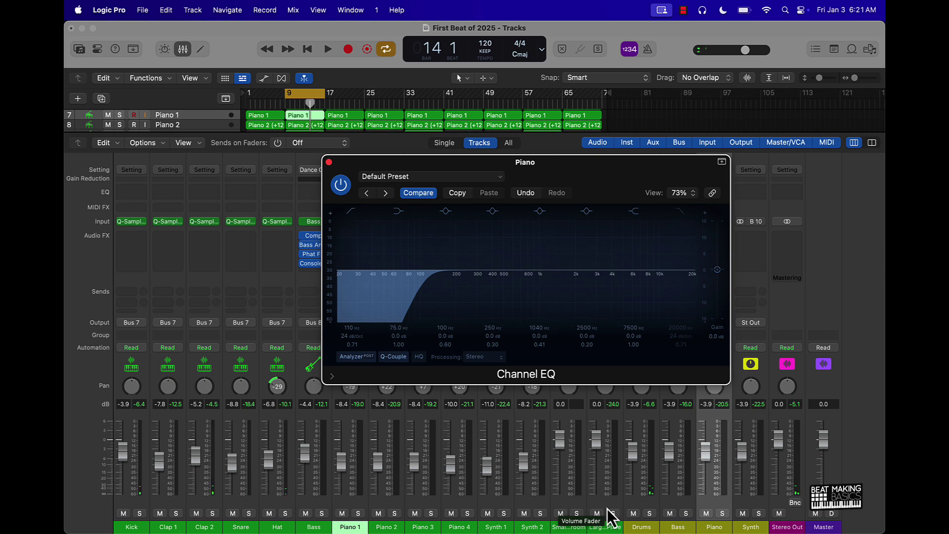
pyautogui.click(330, 163)
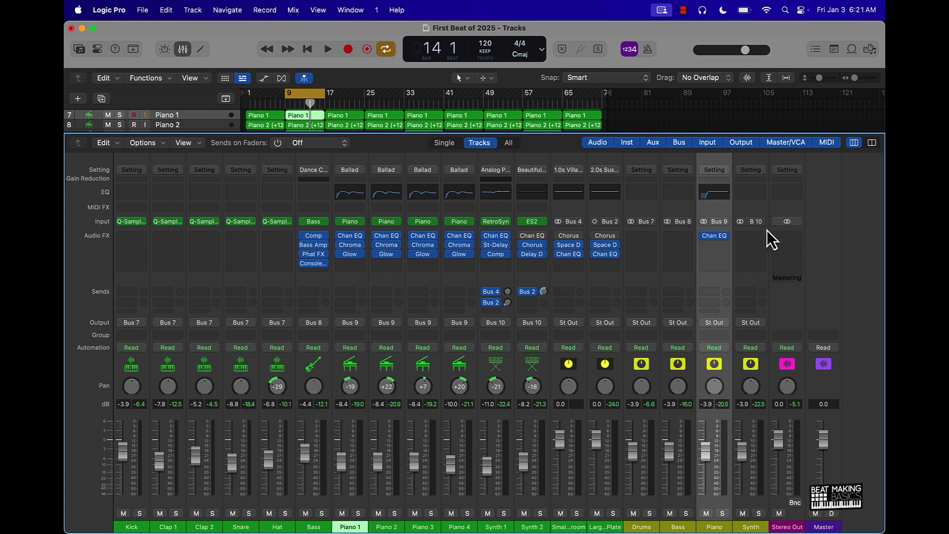
# Insert a Channel EQ on the Synth aux channel with an 18 dB/Oct low cut, and mute the Piano aux while tuning the cutoff
pyautogui.click(751, 193)
pyautogui.press('space')
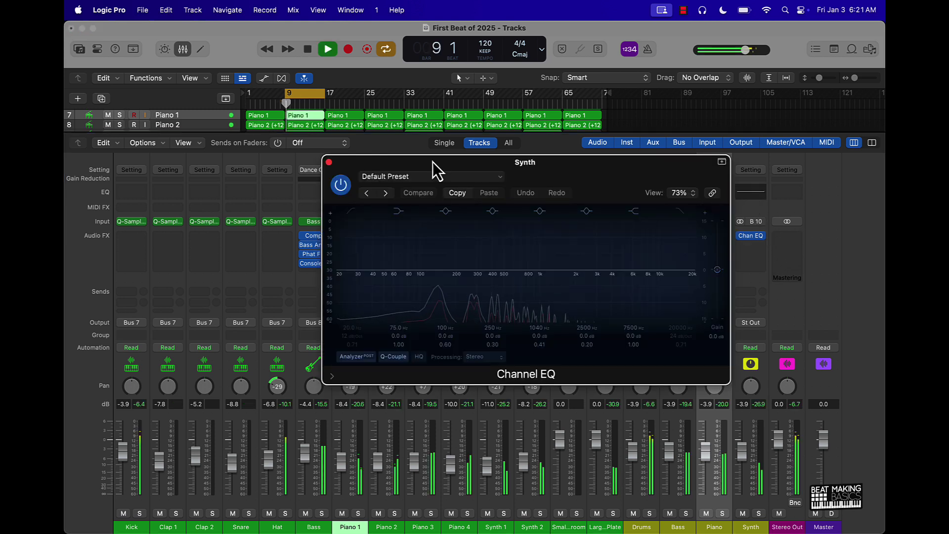
pyautogui.click(349, 211)
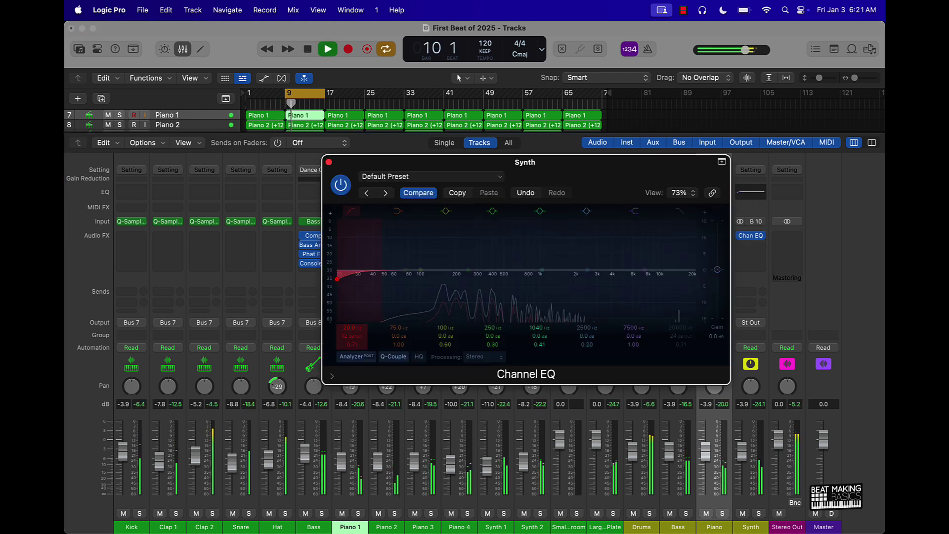
pyautogui.moveTo(351, 329); pyautogui.dragTo(351, 299)
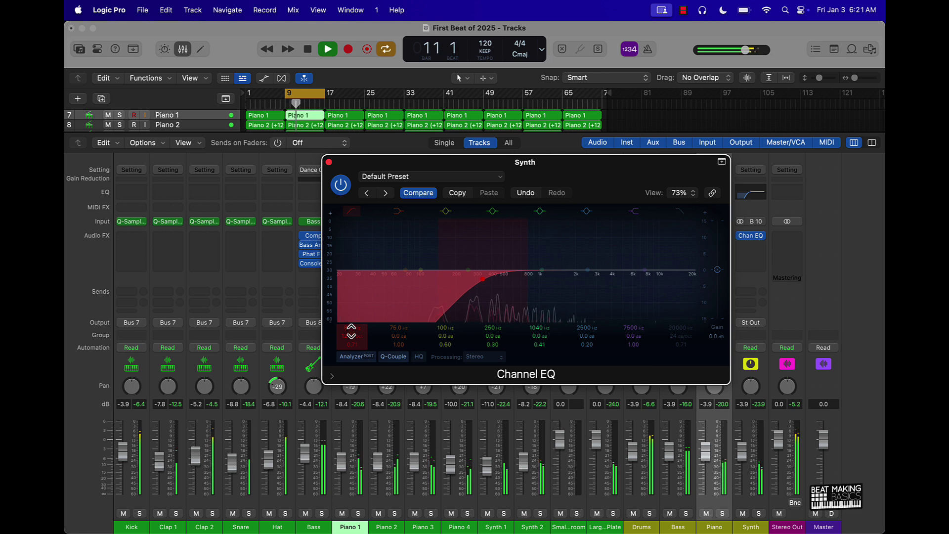
pyautogui.moveTo(363, 336); pyautogui.dragTo(364, 329)
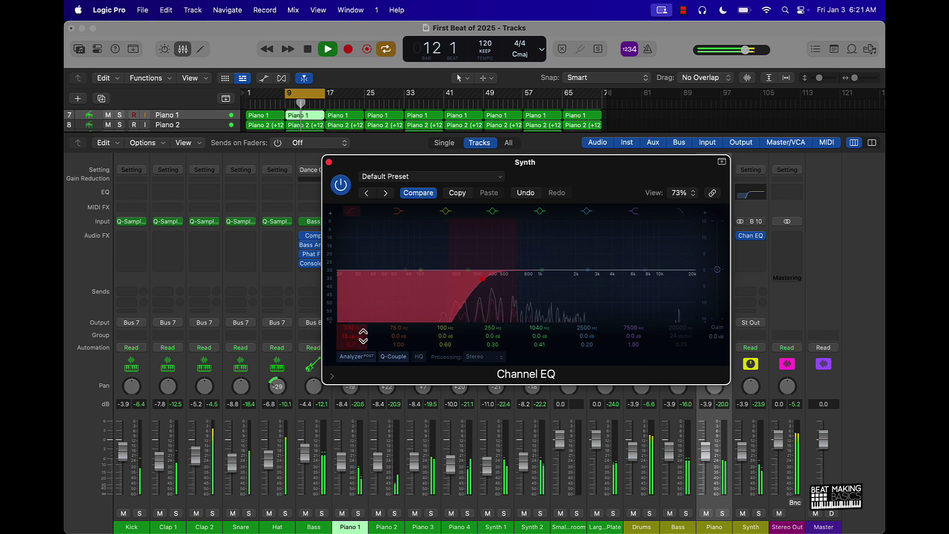
pyautogui.click(706, 513)
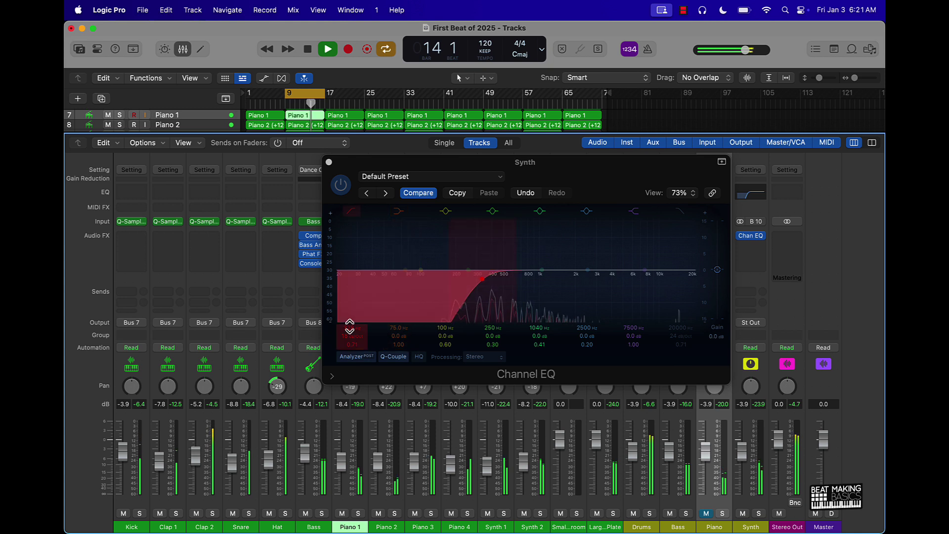
pyautogui.moveTo(349, 328)
pyautogui.mouseDown()
pyautogui.moveTo(350, 242)
pyautogui.moveTo(349, 321)
pyautogui.mouseUp()
pyautogui.press('space')
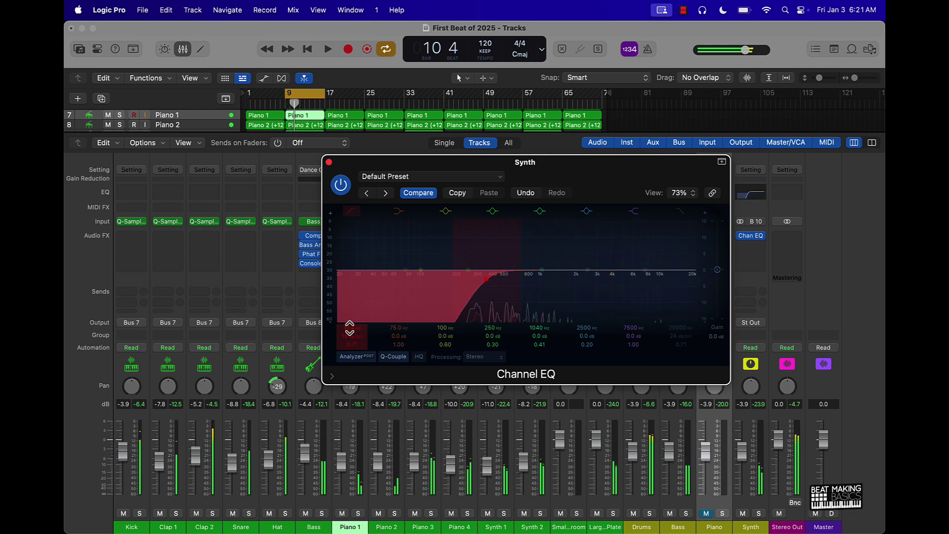
# Close the Synth EQ and bypass the Channel EQs on the Synth and Piano aux channels
pyautogui.click(329, 162)
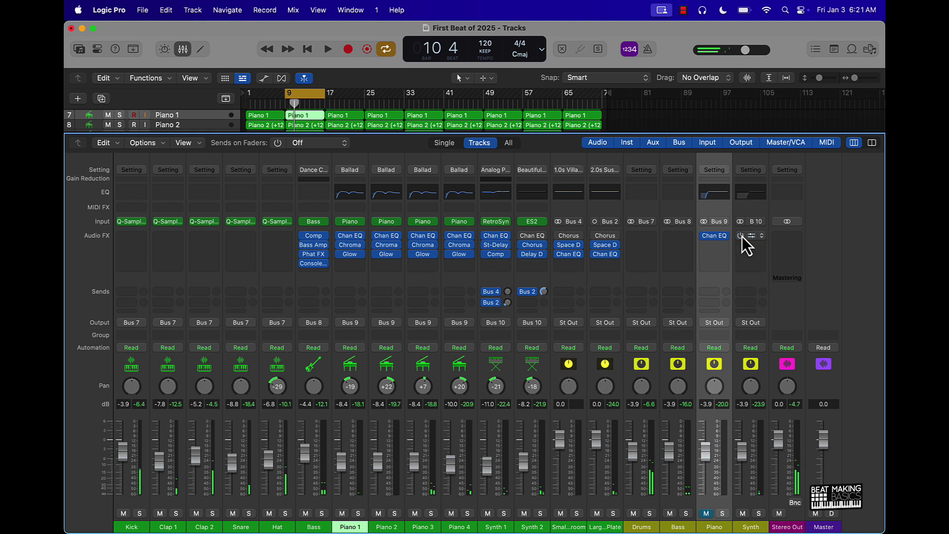
pyautogui.click(705, 237)
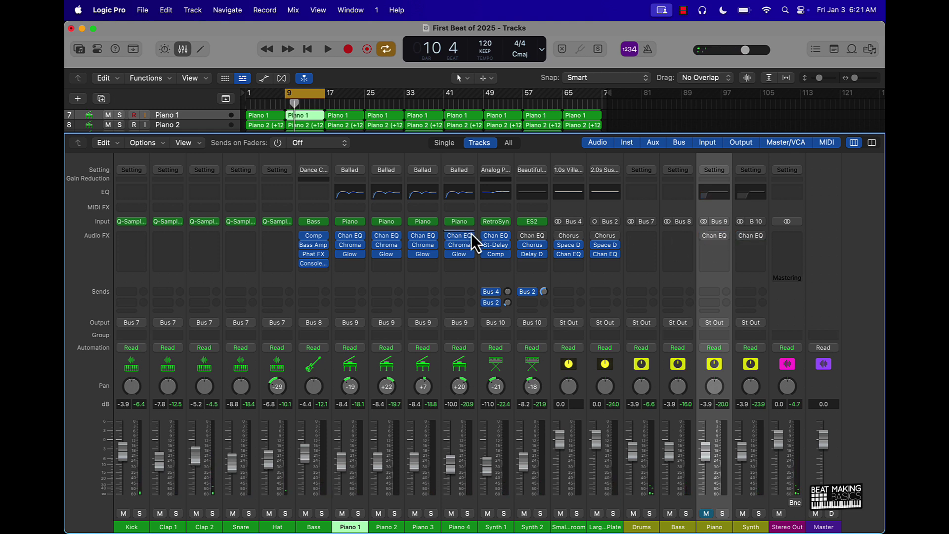
# Enable Synth 2's Channel EQ and tune a 24 dB/Oct low cut slightly above 200 Hz, muting Synth 1 to listen
pyautogui.click(527, 192)
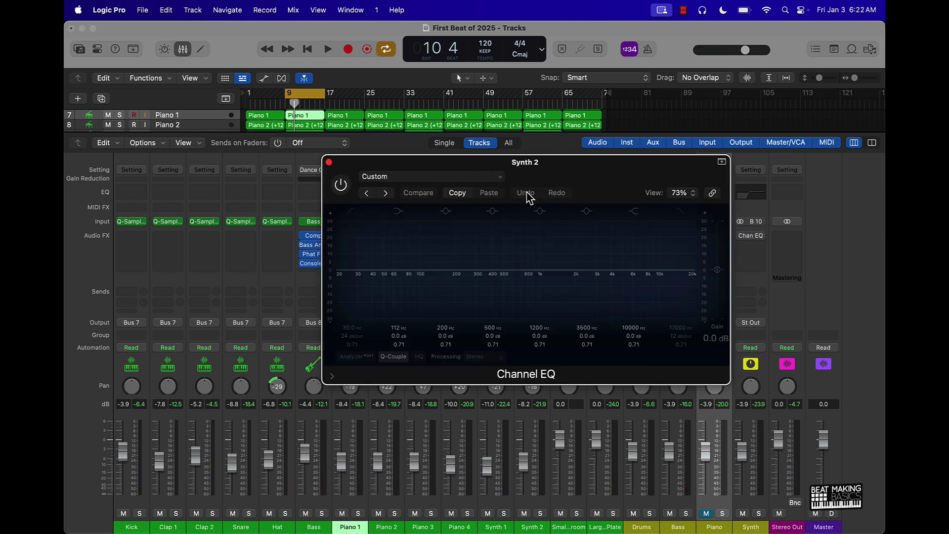
pyautogui.click(341, 185)
pyautogui.click(352, 213)
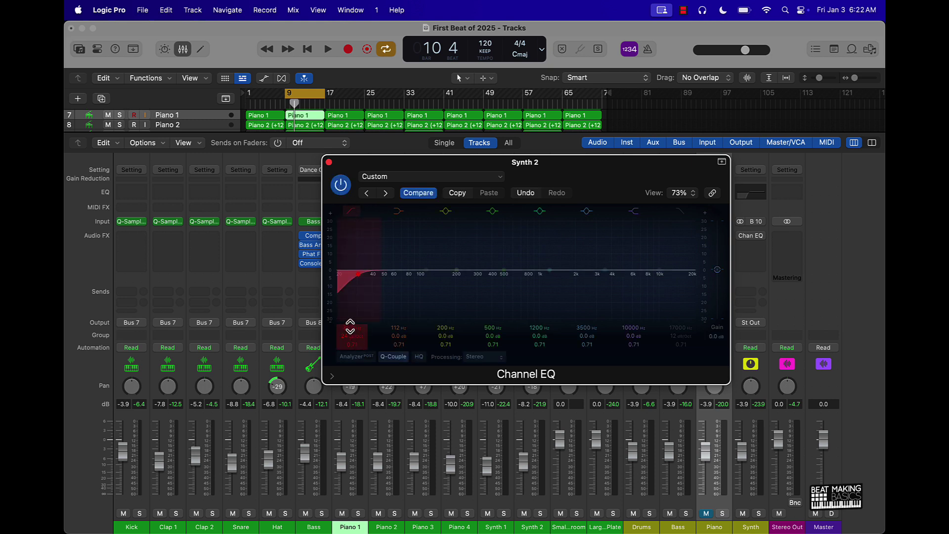
pyautogui.press('space')
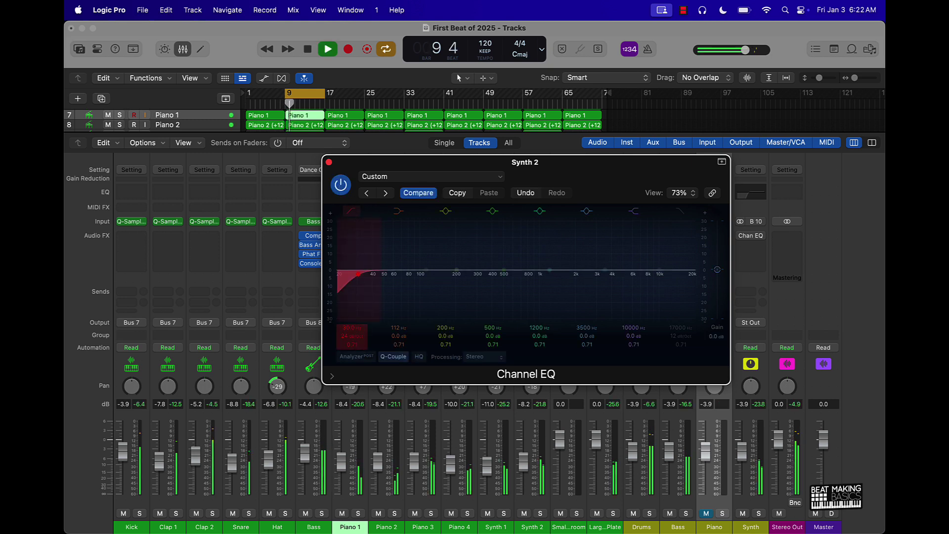
pyautogui.moveTo(349, 327)
pyautogui.mouseDown()
pyautogui.moveTo(348, 270)
pyautogui.moveTo(348, 338)
pyautogui.moveTo(346, 325)
pyautogui.mouseUp()
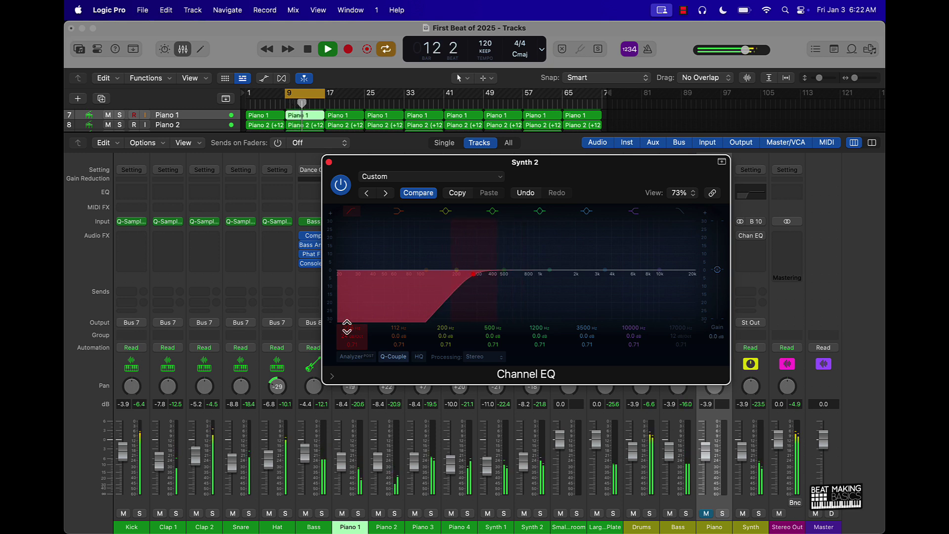
pyautogui.click(489, 514)
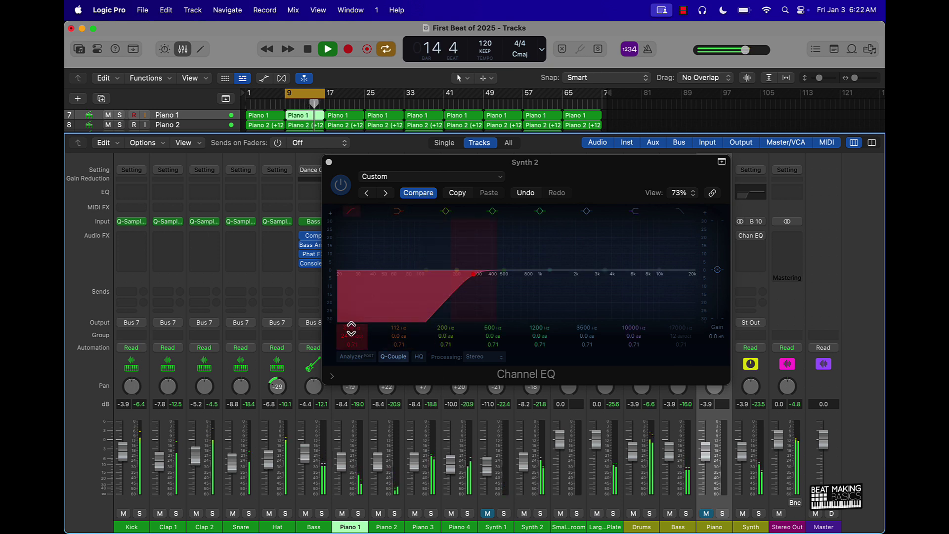
pyautogui.moveTo(351, 329)
pyautogui.mouseDown()
pyautogui.moveTo(351, 302)
pyautogui.moveTo(353, 333)
pyautogui.mouseUp()
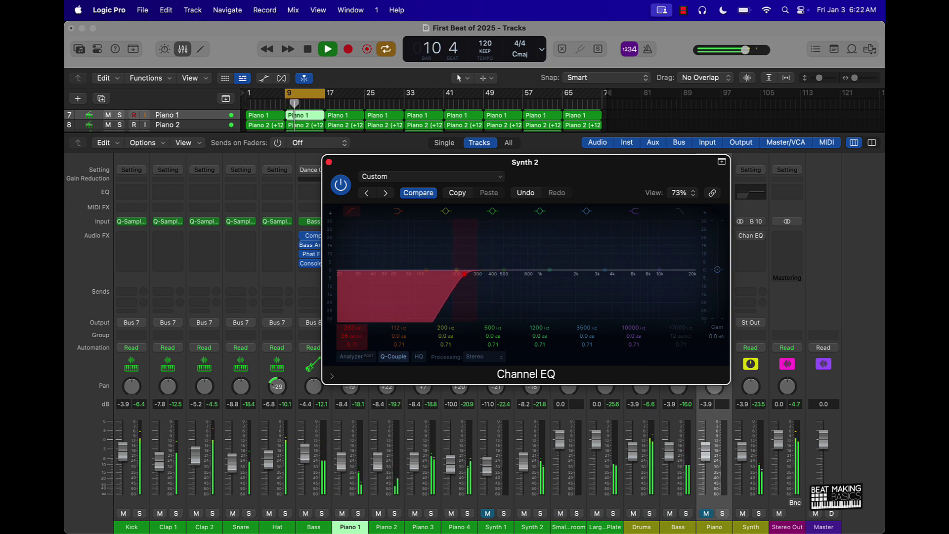
pyautogui.click(341, 185)
pyautogui.click(329, 161)
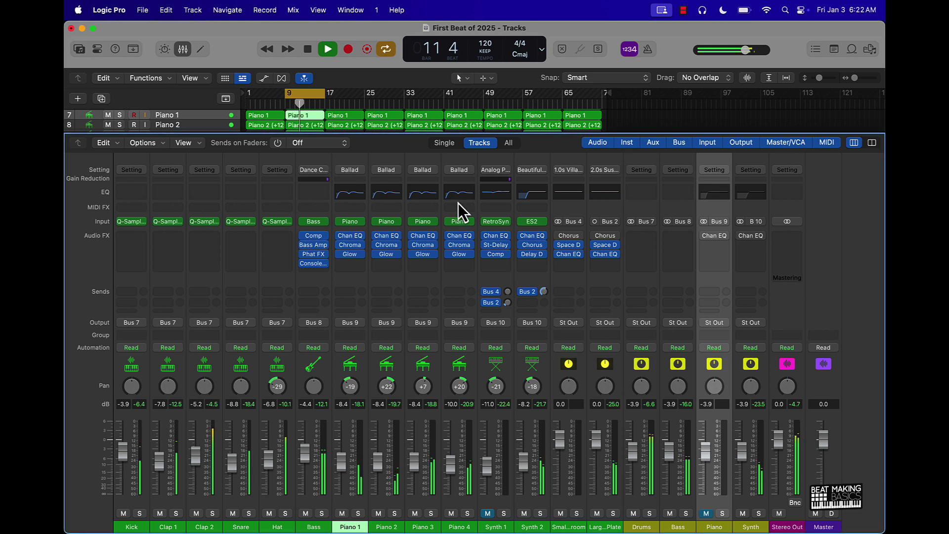
# Enable Synth 1's Channel EQ with a low cut slightly above 200 Hz, muting Synth 2 only while tuning it
pyautogui.click(502, 191)
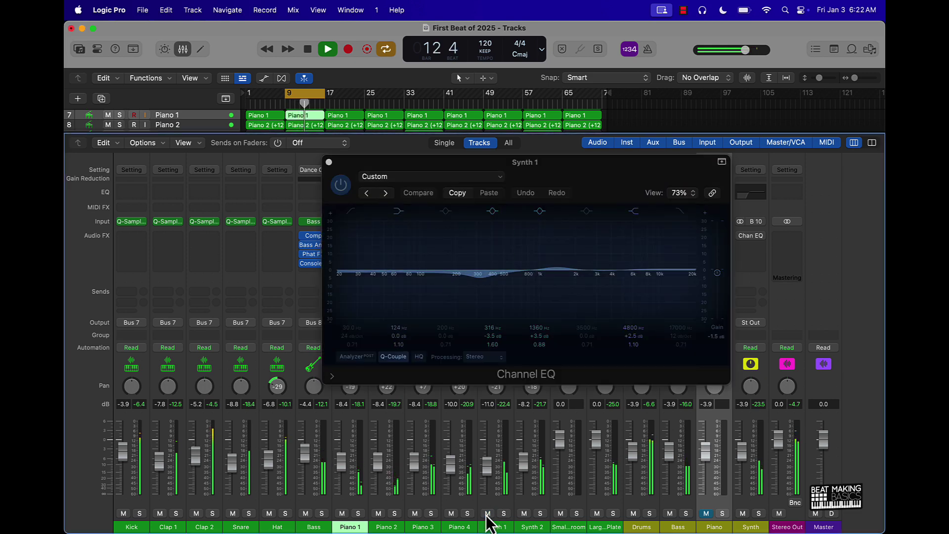
pyautogui.click(352, 213)
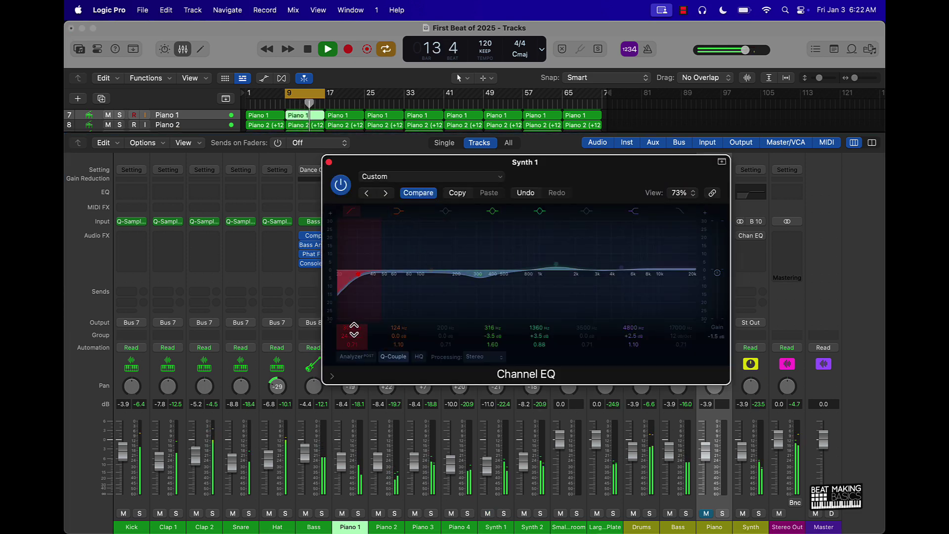
pyautogui.moveTo(353, 328); pyautogui.dragTo(353, 296)
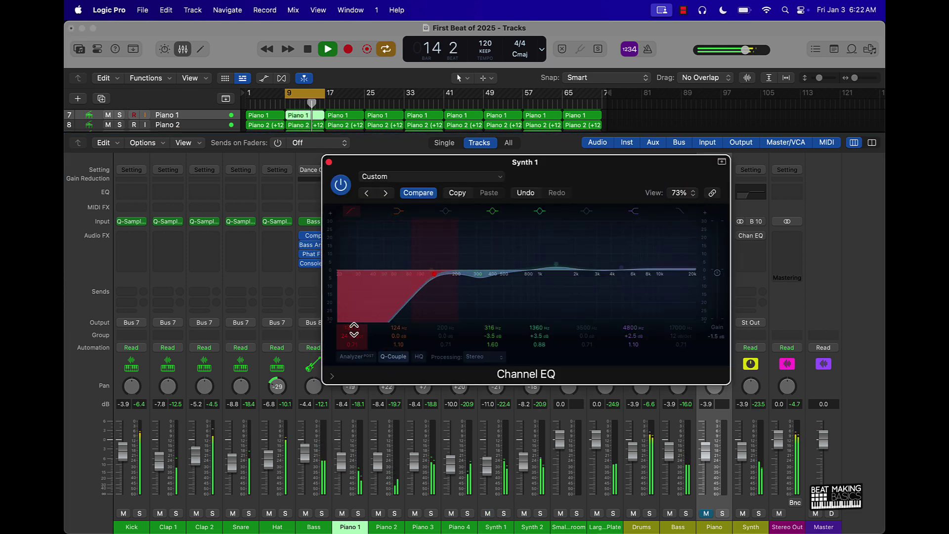
pyautogui.click(523, 515)
pyautogui.moveTo(351, 327)
pyautogui.mouseDown()
pyautogui.moveTo(351, 312)
pyautogui.moveTo(352, 329)
pyautogui.mouseUp()
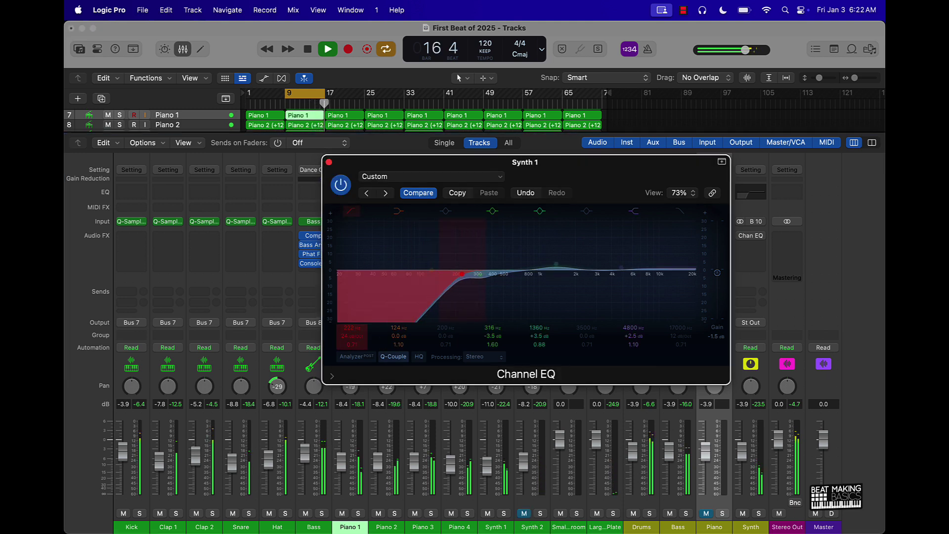
pyautogui.click(329, 162)
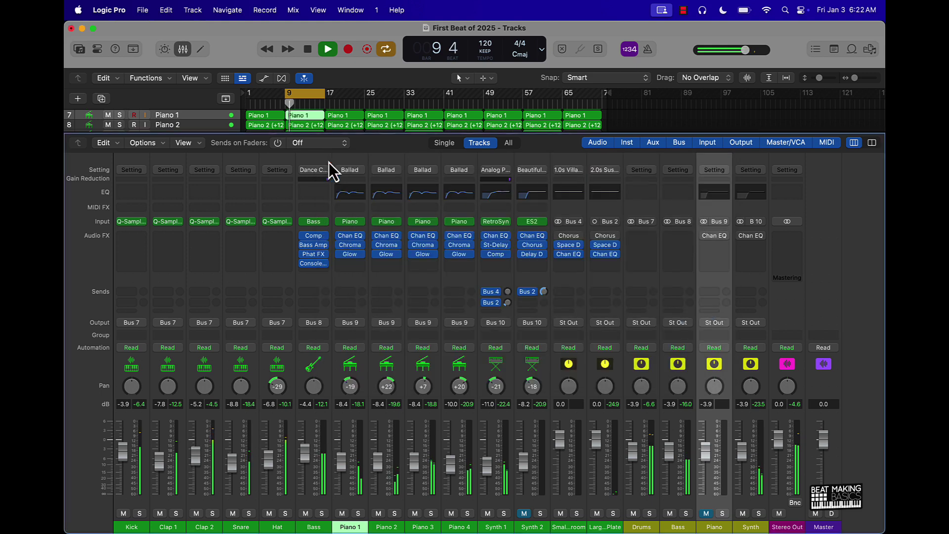
pyautogui.click(524, 514)
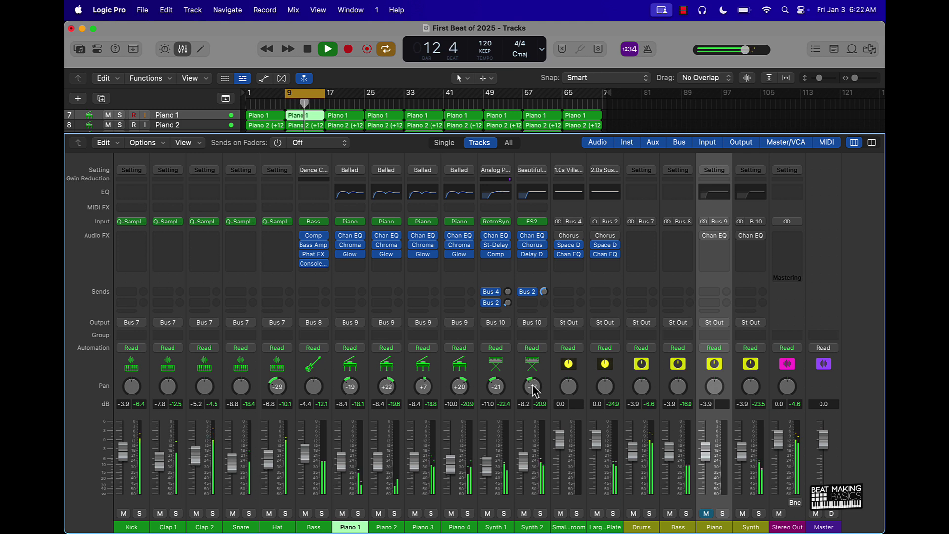
# Pan Synth 2 to -17, unmute the Piano aux, and set Piano 4's level to -8.8 dB and its pan to +13
pyautogui.press('space')
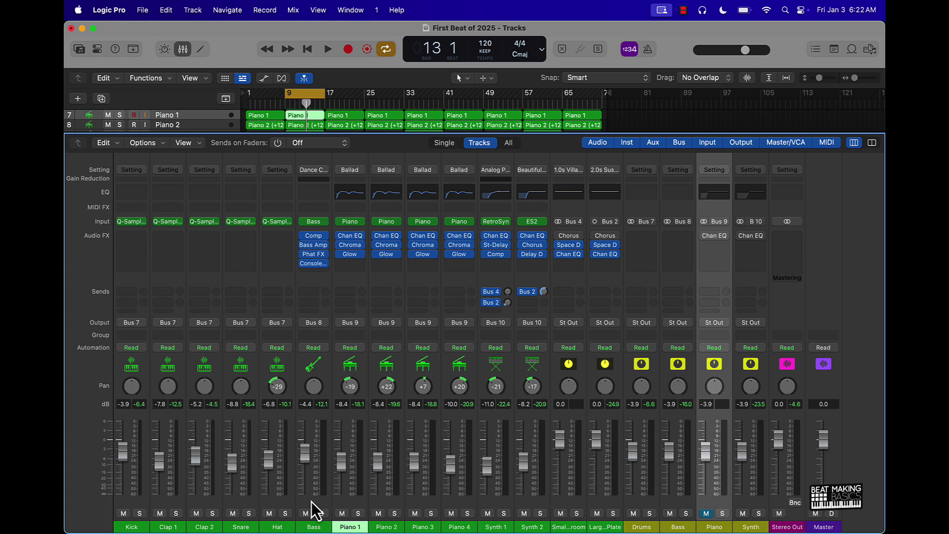
pyautogui.press('space')
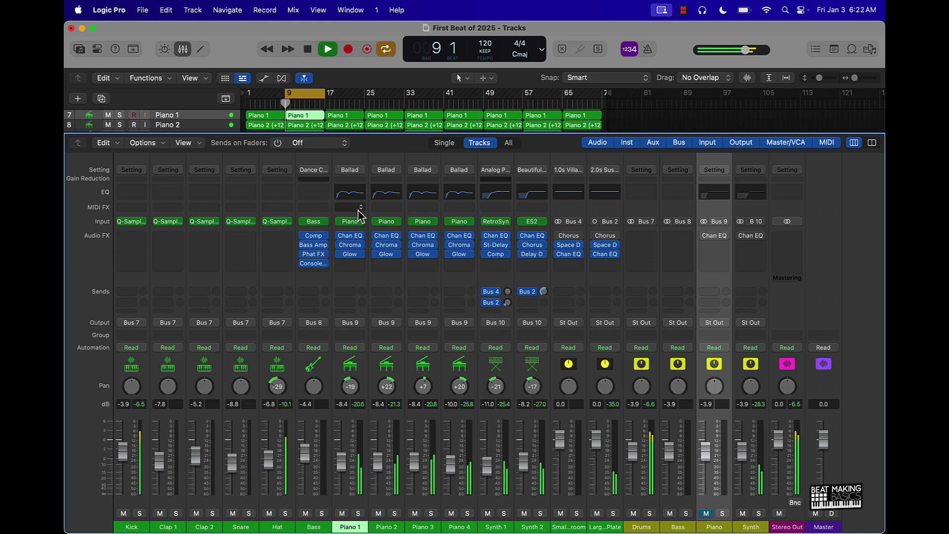
pyautogui.click(706, 513)
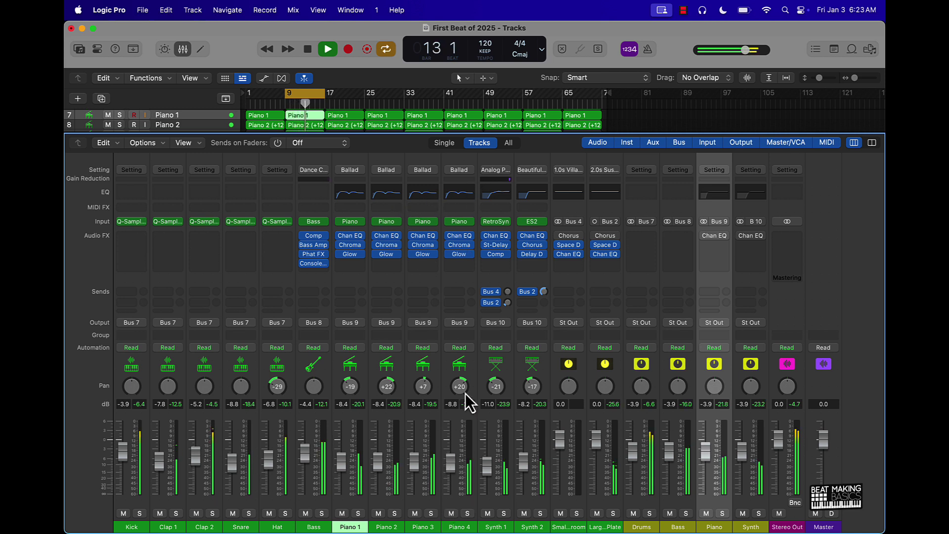
pyautogui.moveTo(463, 393); pyautogui.dragTo(462, 386)
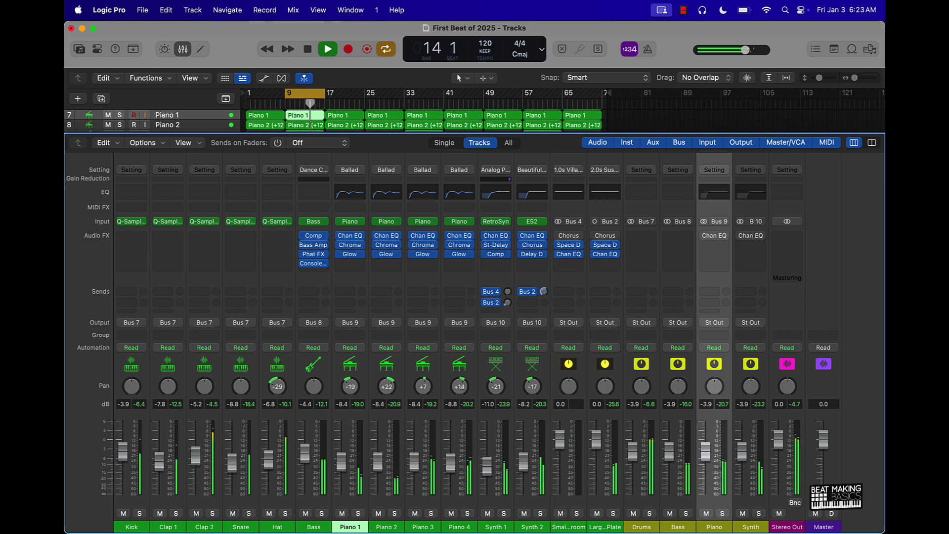
# Set the low cut in Piano 4's Channel EQ to 125 Hz and mute Synth 1, Synth 2, Piano 2 and Piano 3
pyautogui.click(456, 197)
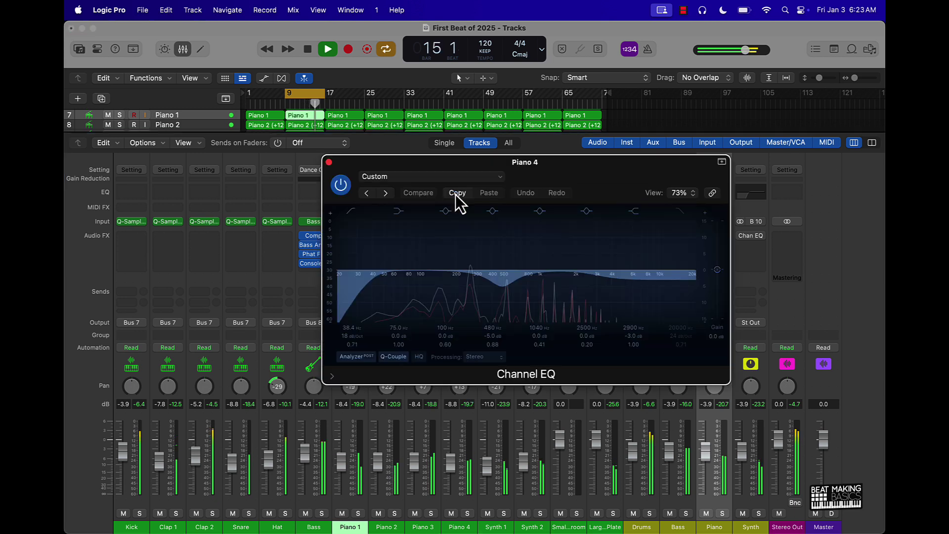
pyautogui.moveTo(351, 325); pyautogui.dragTo(352, 296)
pyautogui.click(488, 513)
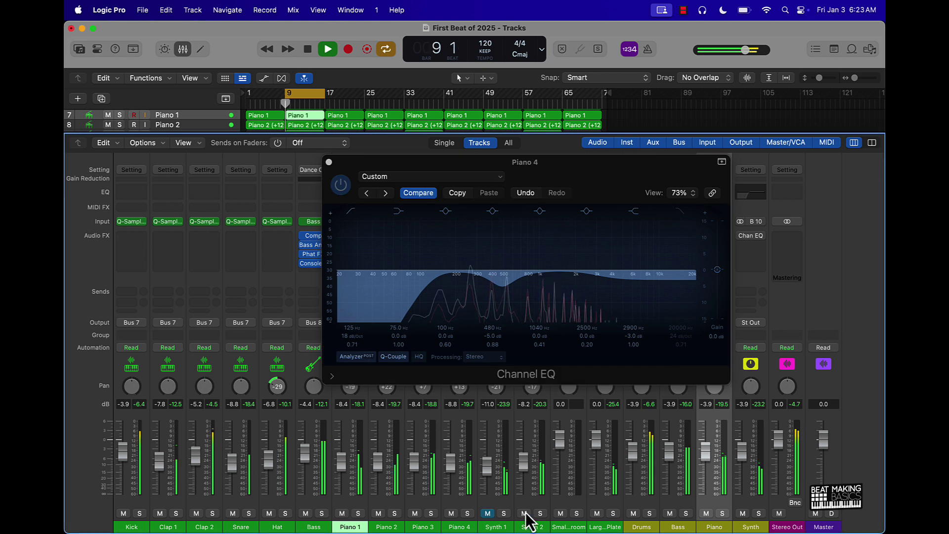
pyautogui.click(524, 514)
pyautogui.click(378, 514)
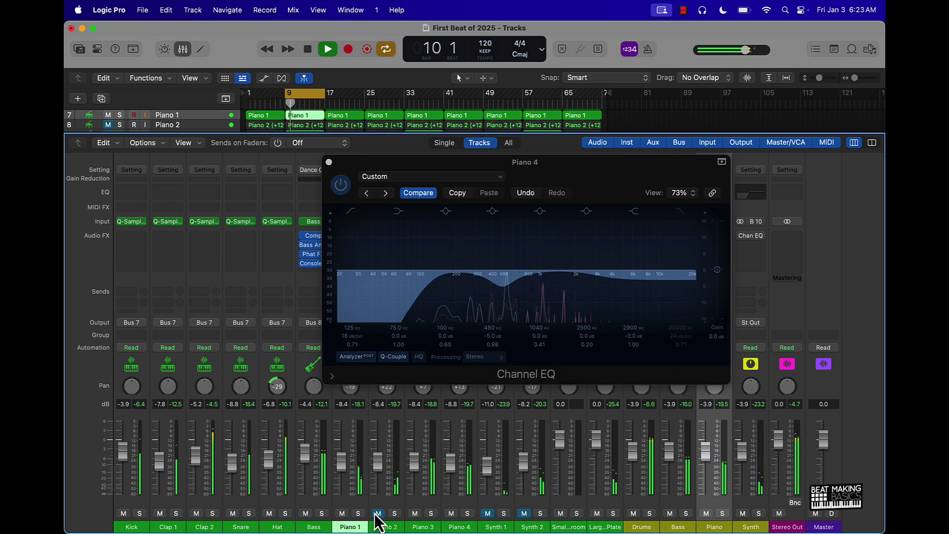
pyautogui.click(415, 514)
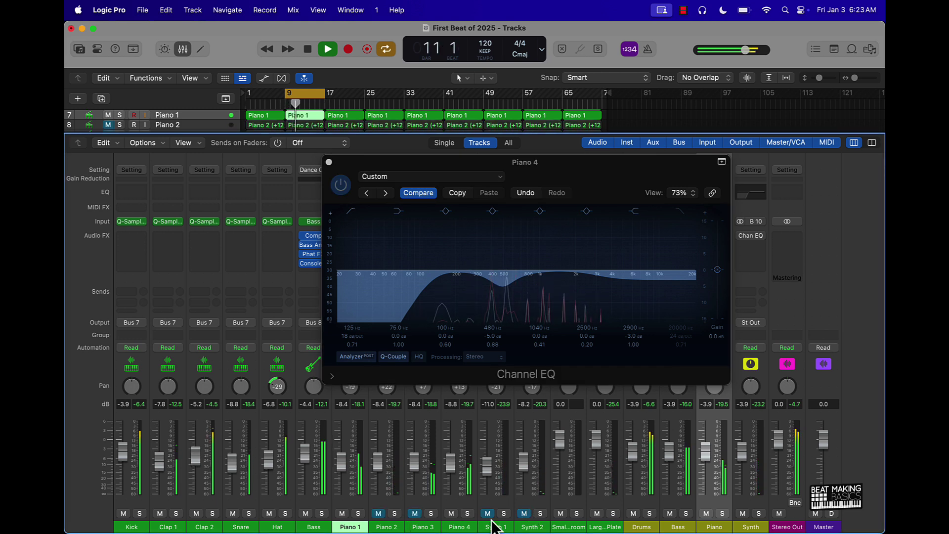
# Mute Piano 1 and raise Piano 4's EQ low cut to 232 Hz, then stop playback and close the EQ
pyautogui.click(465, 502)
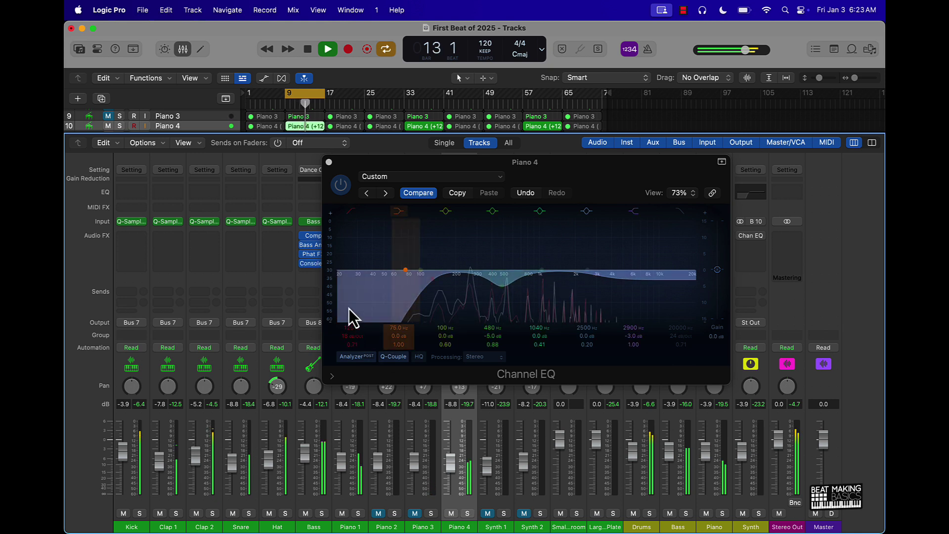
pyautogui.click(347, 325)
pyautogui.moveTo(347, 325); pyautogui.dragTo(349, 305)
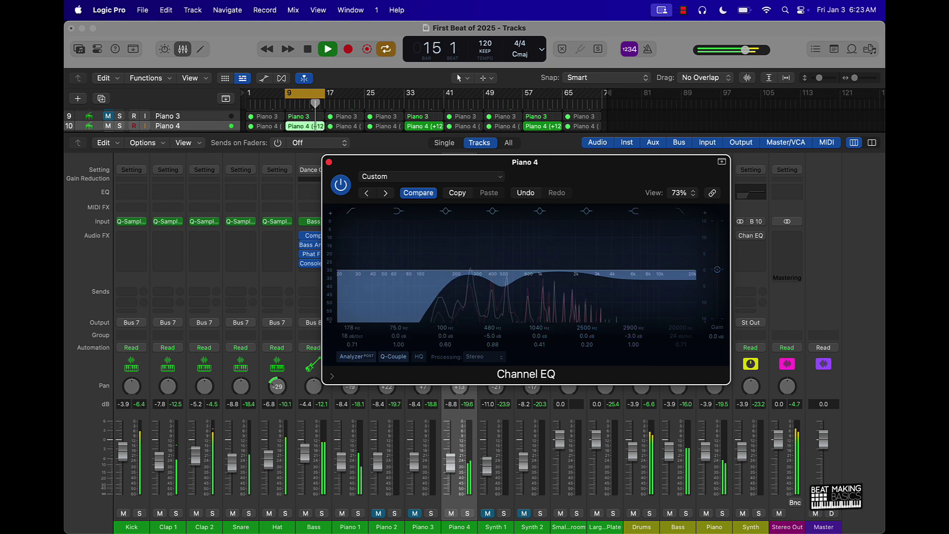
pyautogui.click(341, 513)
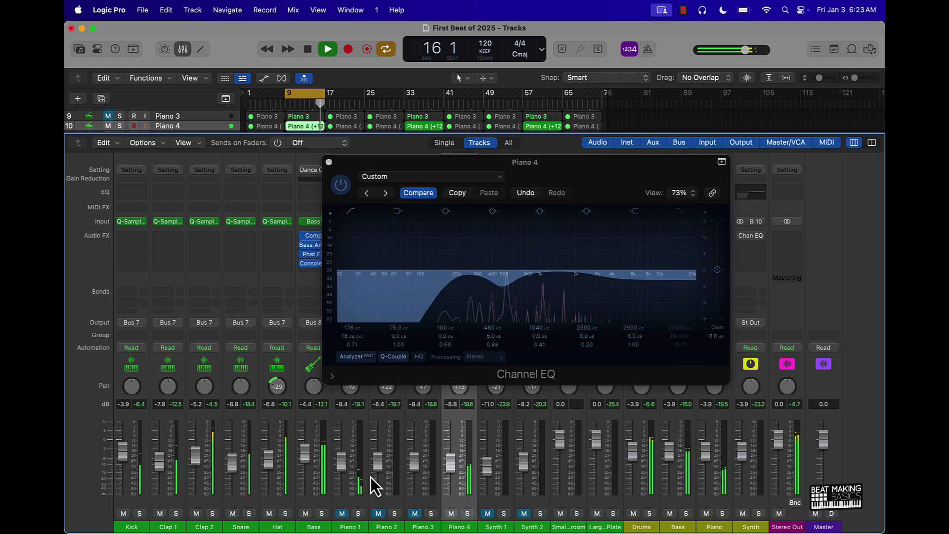
pyautogui.moveTo(360, 262); pyautogui.dragTo(464, 263)
pyautogui.press('space')
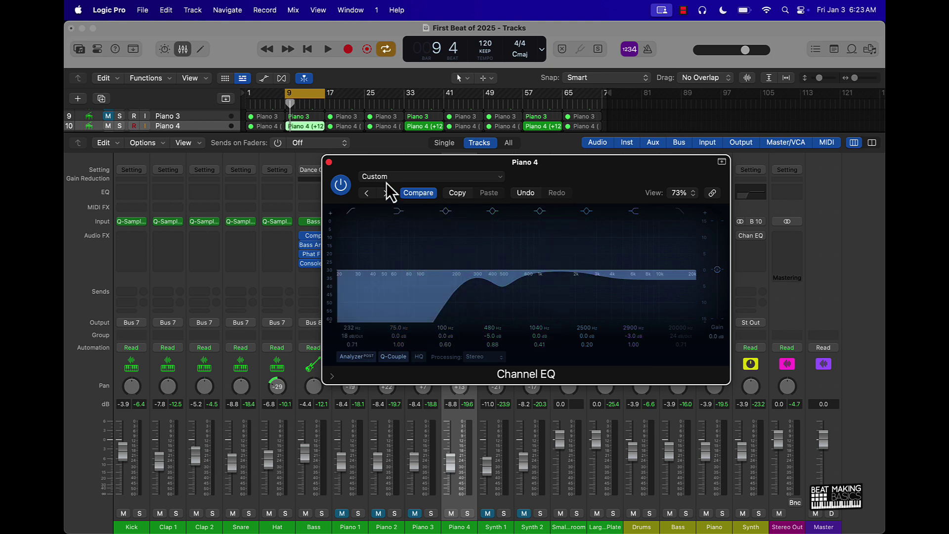
pyautogui.click(328, 162)
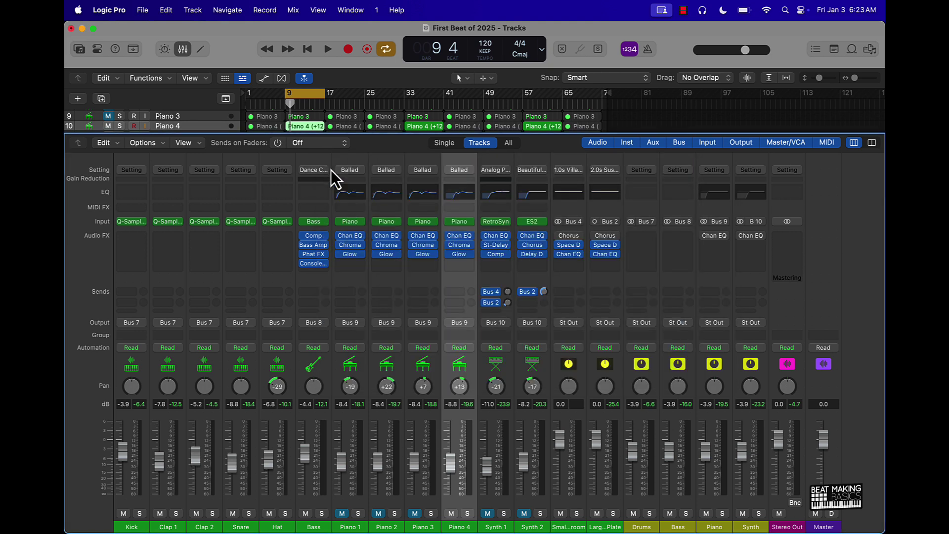
# Mute Piano 4, unmute Piano 1, and enable and raise the low cut in Piano 1's Channel EQ during playback
pyautogui.click(452, 515)
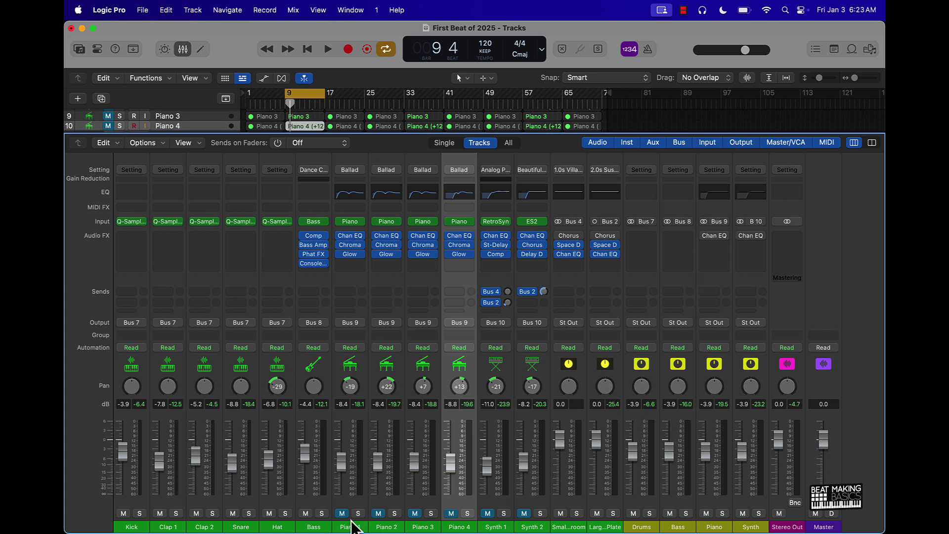
pyautogui.click(347, 196)
pyautogui.press('space')
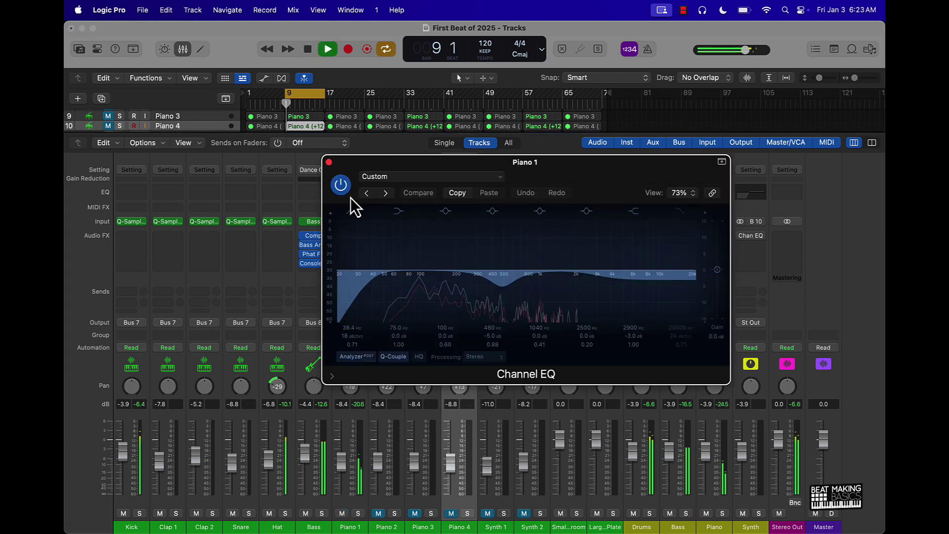
pyautogui.click(351, 212)
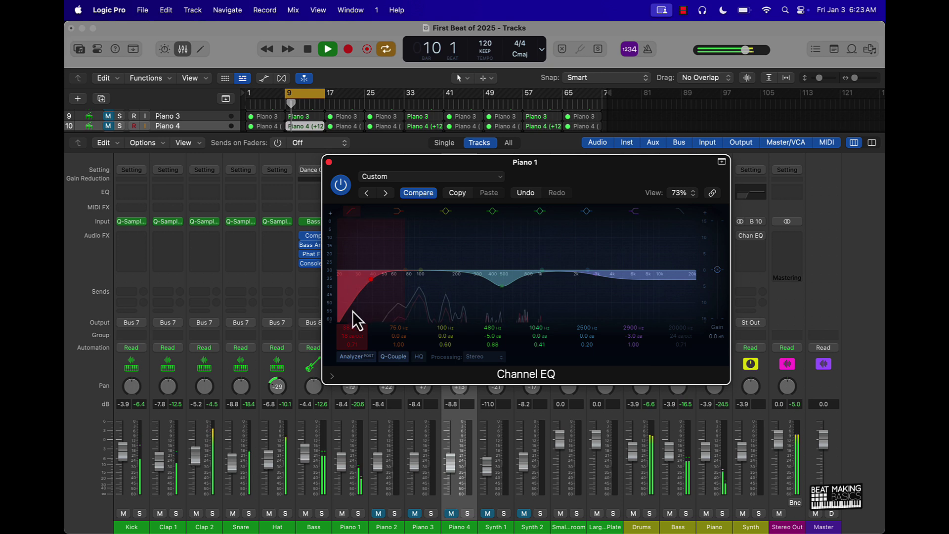
pyautogui.moveTo(349, 328); pyautogui.dragTo(349, 307)
pyautogui.click(329, 162)
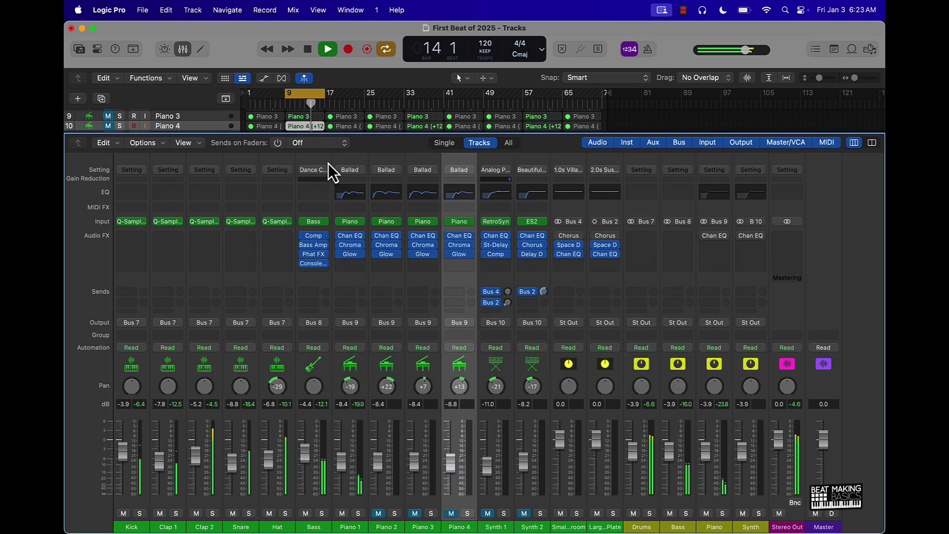
# Unmute Piano 2, mute Piano 1, and set the low cut in Piano 2's Channel EQ to 192 Hz
pyautogui.click(379, 515)
pyautogui.click(343, 514)
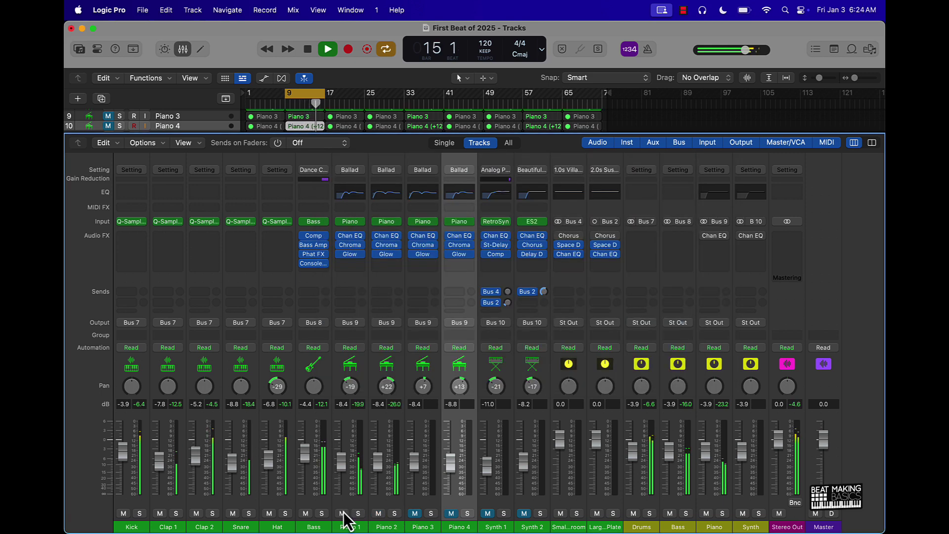
pyautogui.click(382, 194)
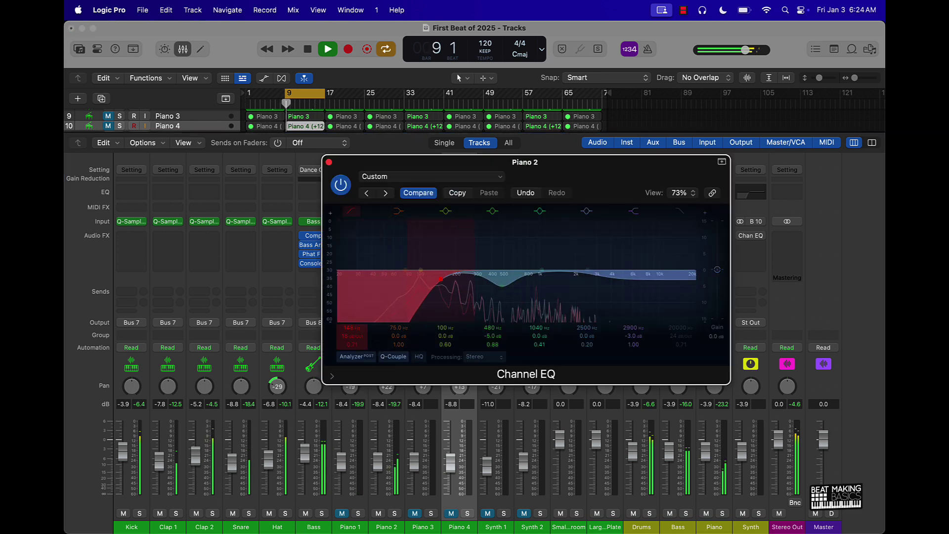
pyautogui.moveTo(348, 328); pyautogui.dragTo(348, 315)
pyautogui.press('space')
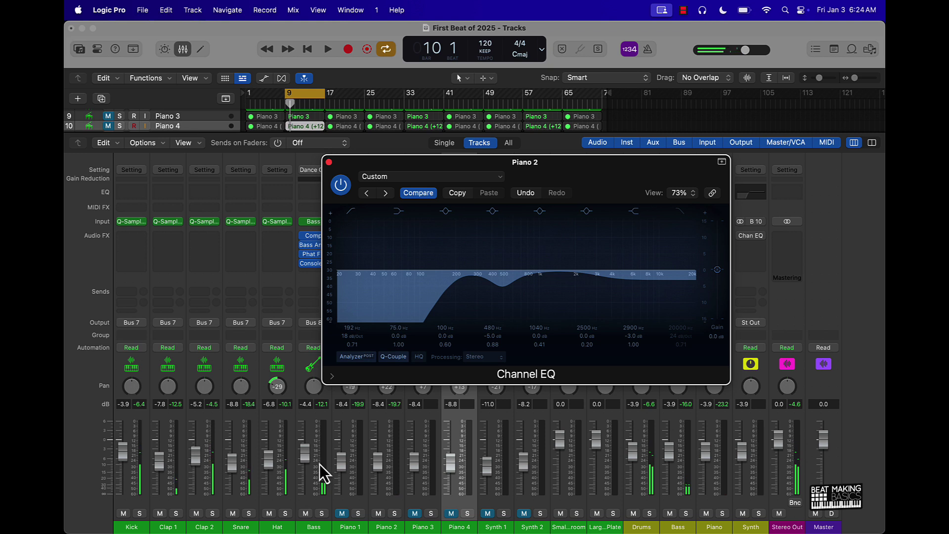
pyautogui.click(329, 163)
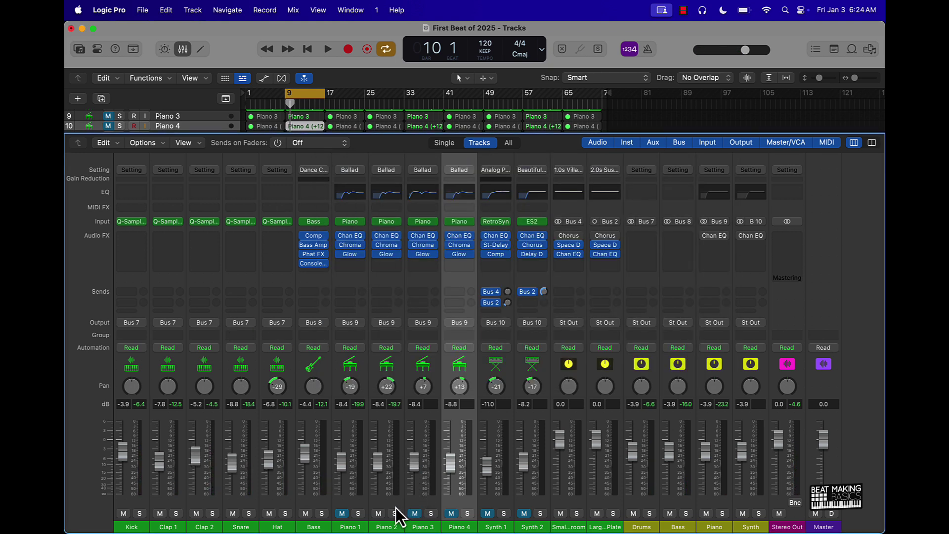
# Mute Piano 2, unmute Piano 3, and set the low cut in Piano 3's Channel EQ to 129 Hz during playback
pyautogui.click(379, 514)
pyautogui.click(415, 514)
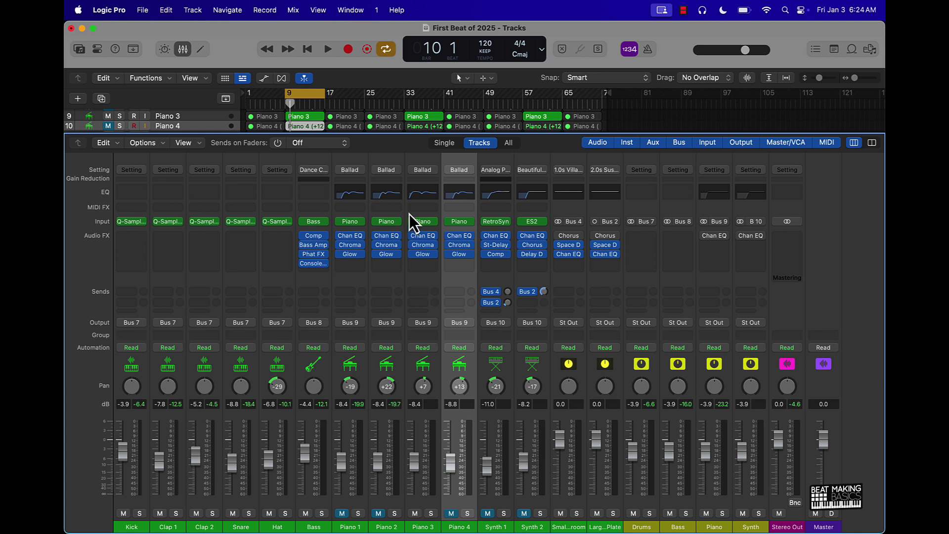
pyautogui.click(418, 192)
pyautogui.press('space')
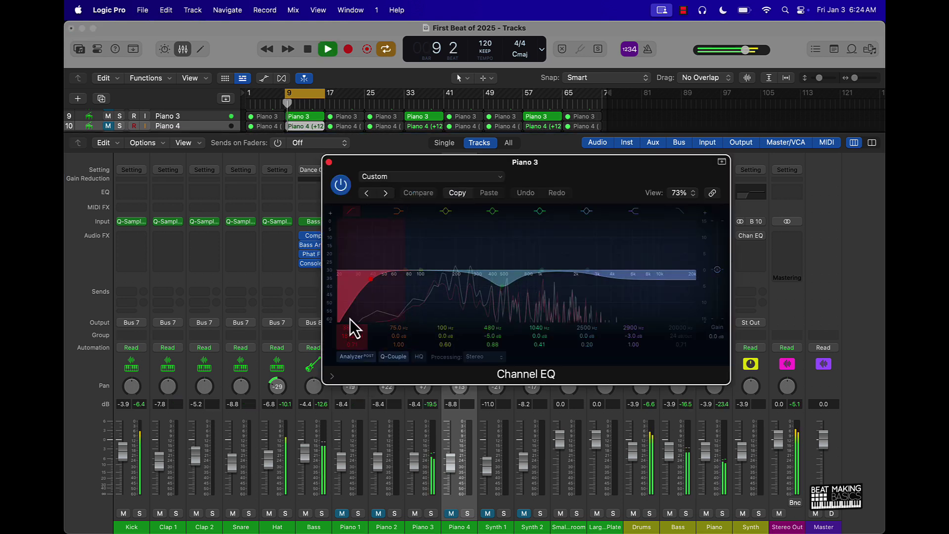
pyautogui.moveTo(350, 326)
pyautogui.mouseDown()
pyautogui.moveTo(350, 294)
pyautogui.moveTo(350, 328)
pyautogui.mouseUp()
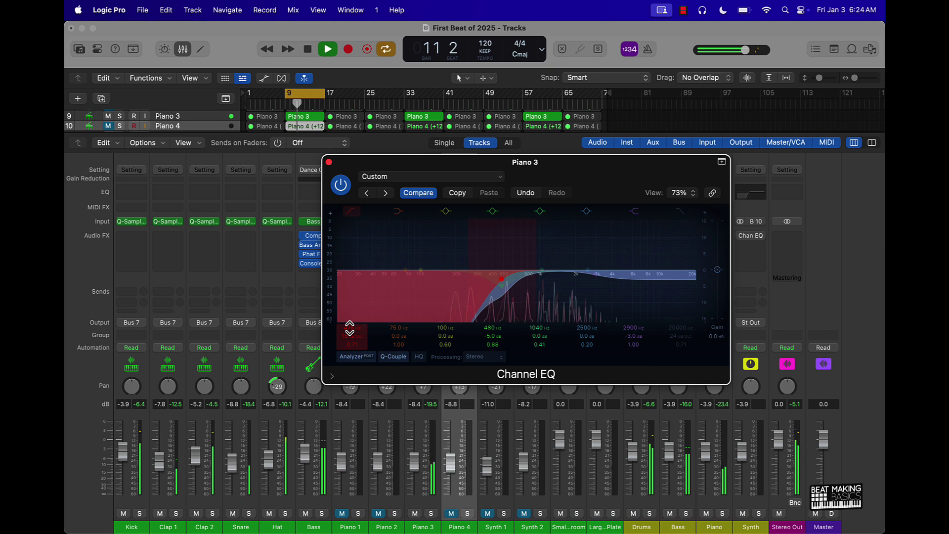
pyautogui.press('space')
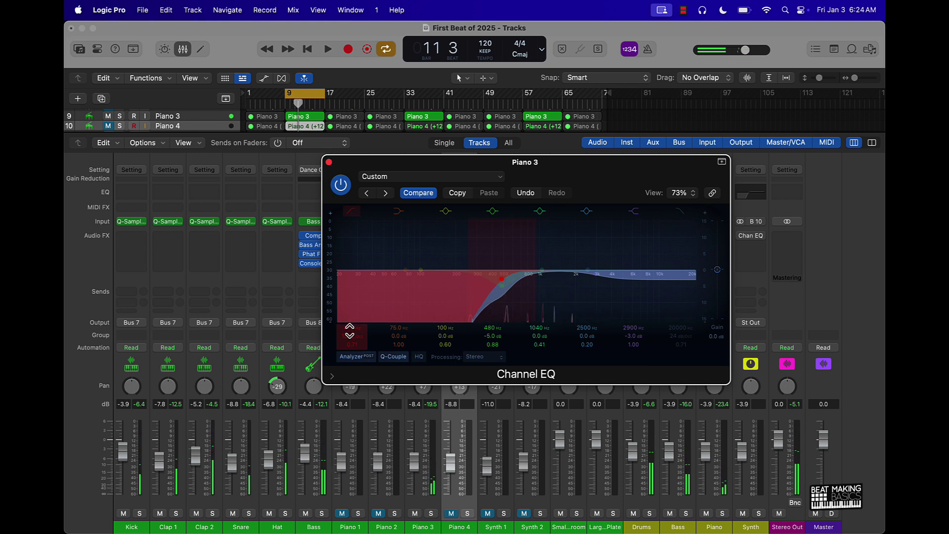
pyautogui.press('space')
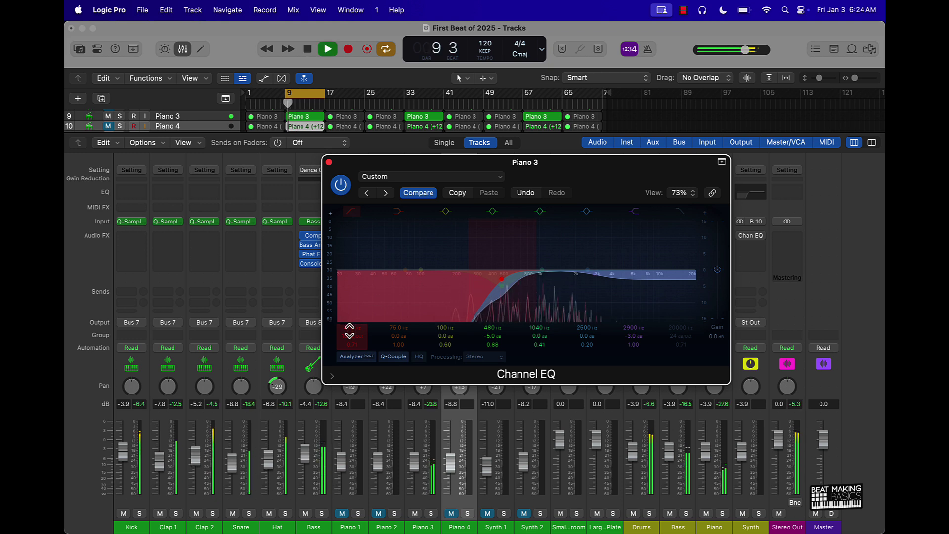
pyautogui.moveTo(350, 329); pyautogui.dragTo(349, 367)
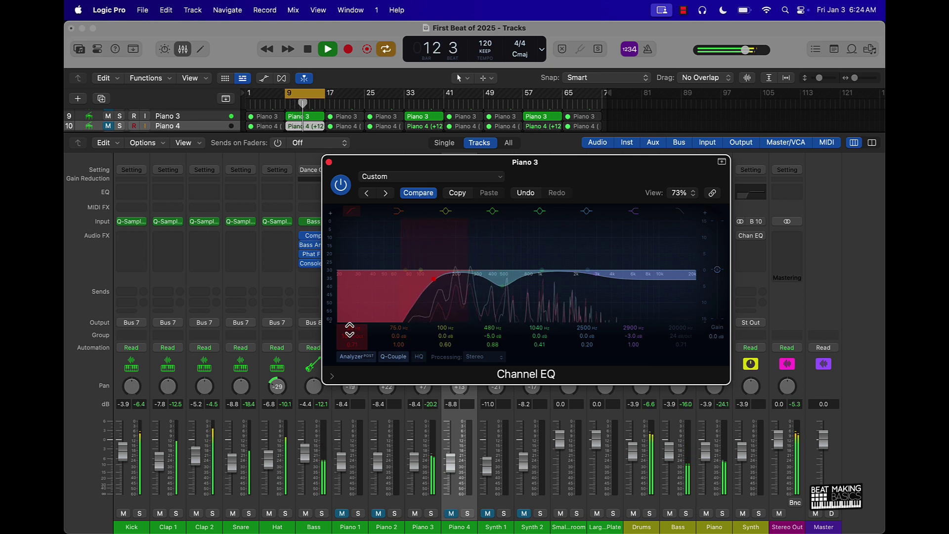
pyautogui.press('space')
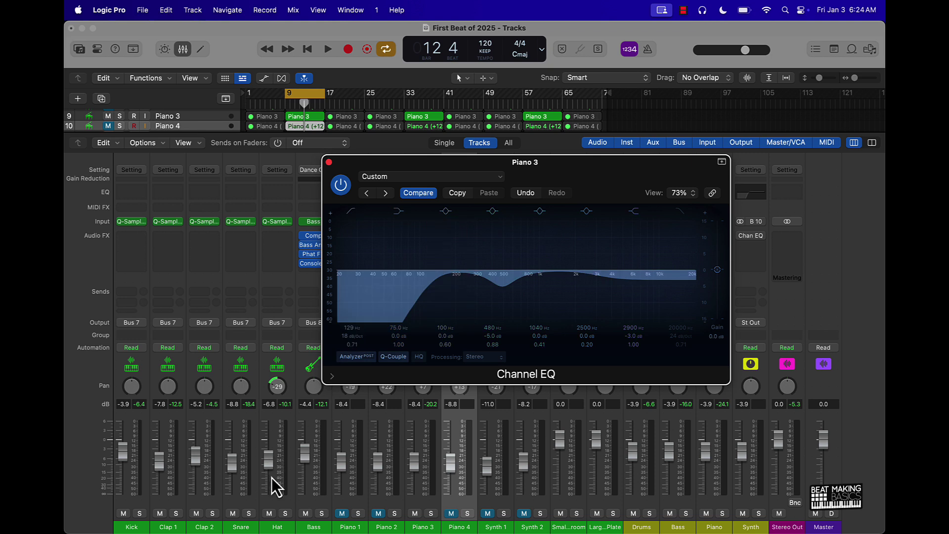
# Add a Channel EQ to the Bass track and place its window beside Piano 3's Channel EQ
pyautogui.click(311, 499)
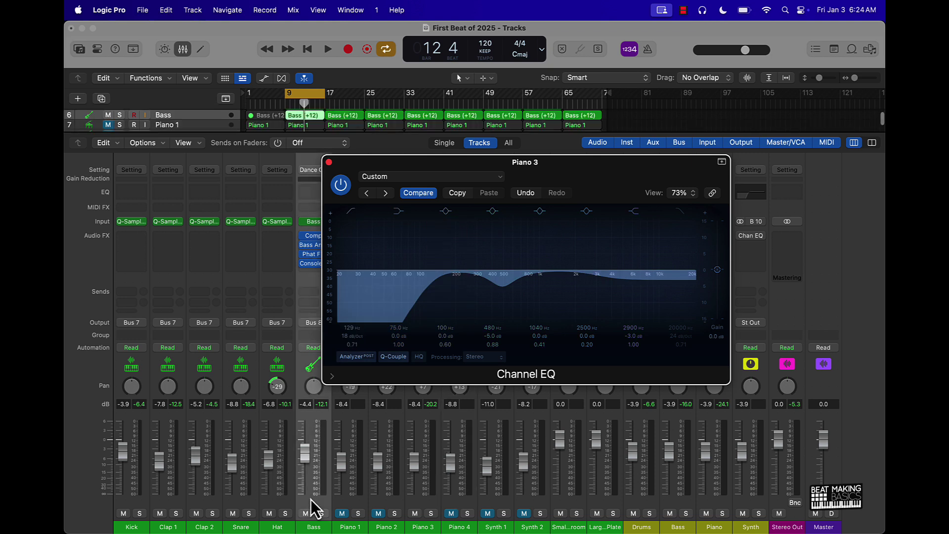
pyautogui.click(310, 191)
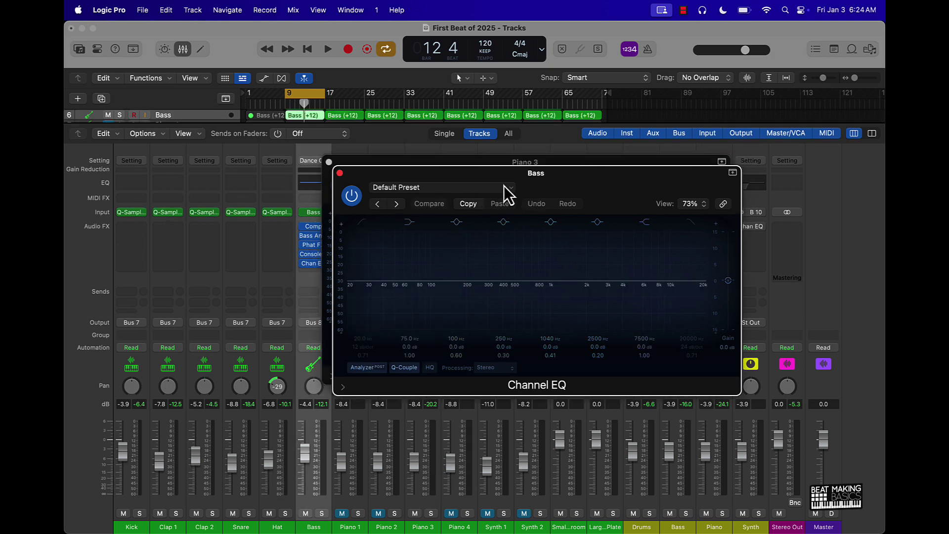
pyautogui.moveTo(515, 179); pyautogui.dragTo(271, 170)
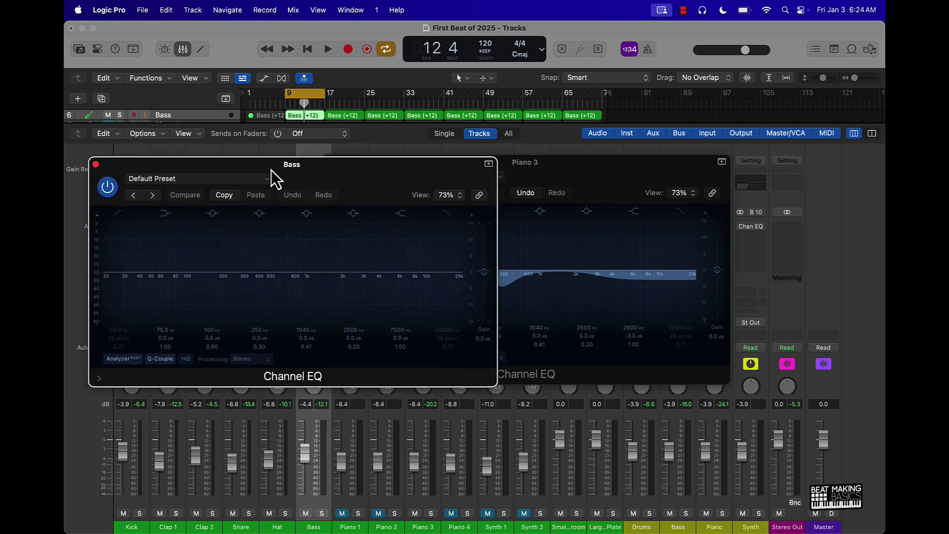
pyautogui.moveTo(538, 174); pyautogui.dragTo(698, 178)
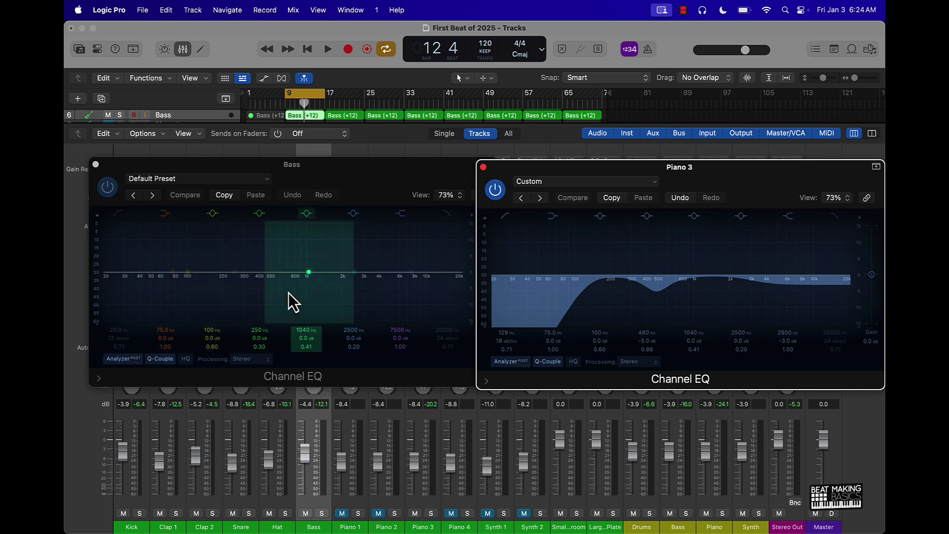
# Play the loop to compare the Bass and Piano 3 frequency spectra in their EQs, then stop and close both EQs
pyautogui.press('space')
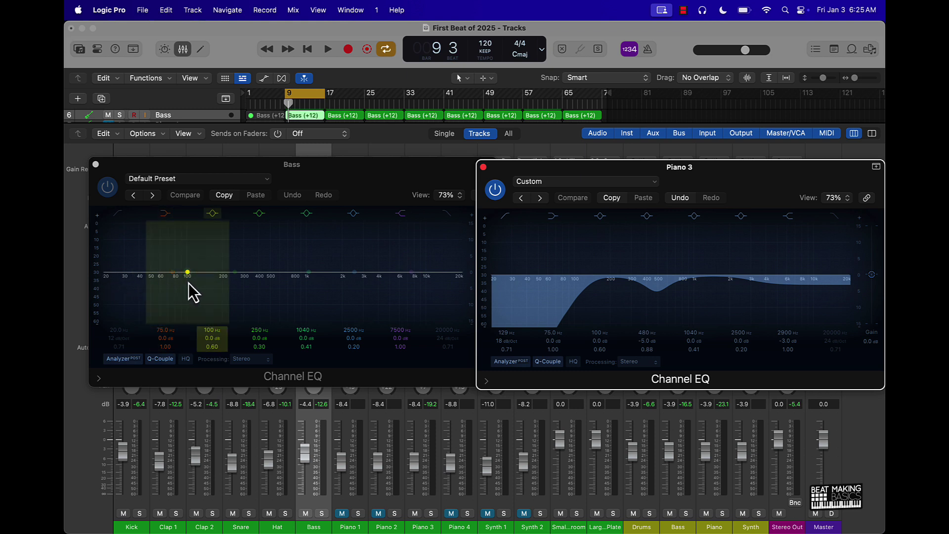
pyautogui.press('space')
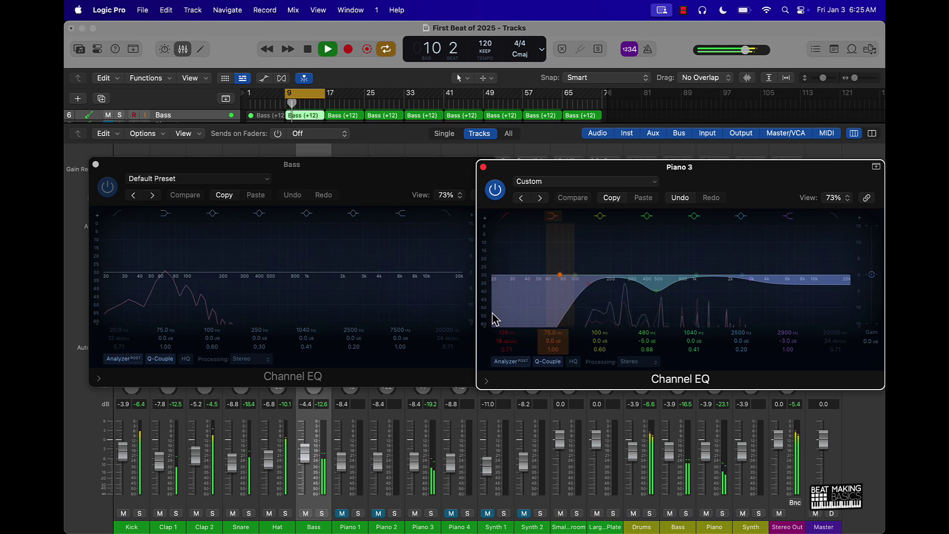
pyautogui.press('space')
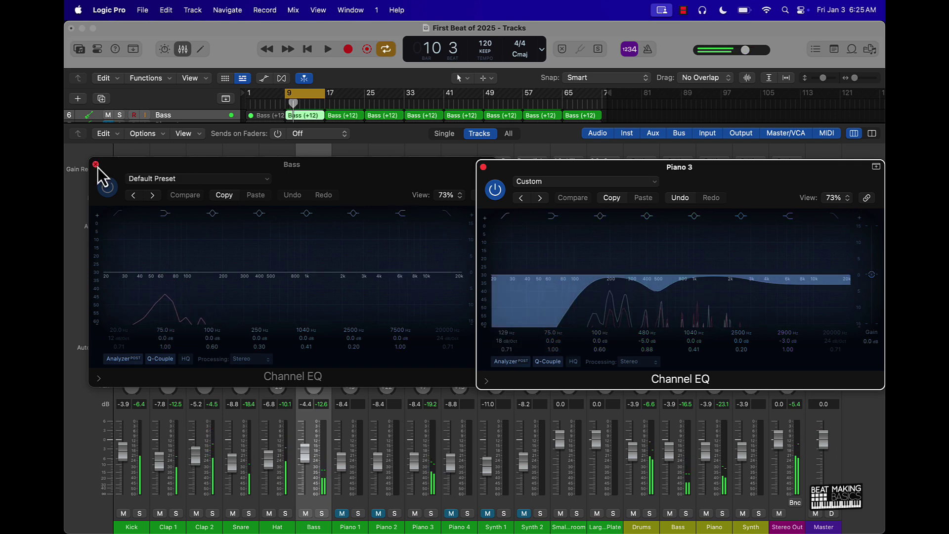
pyautogui.click(96, 164)
pyautogui.click(484, 167)
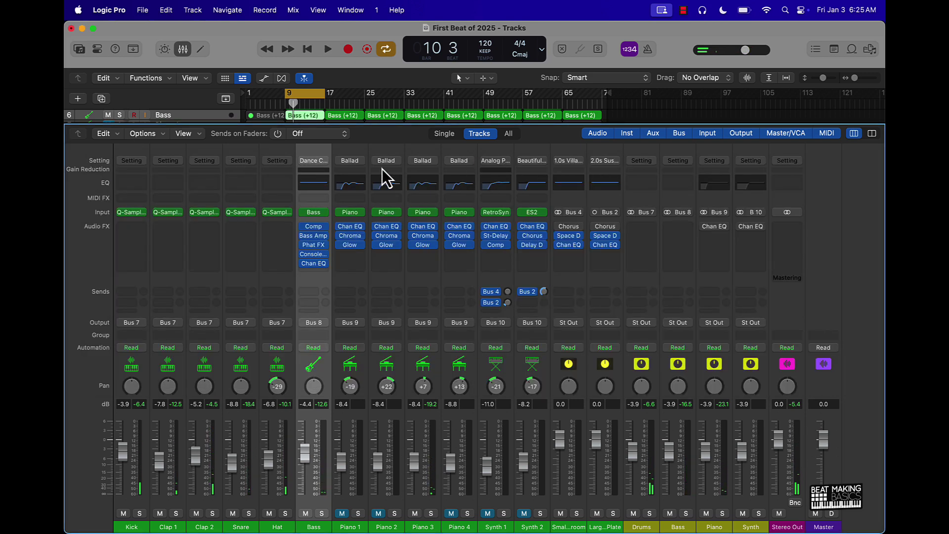
# Review the low cuts in the Channel EQs of Piano 2, Piano 3, Piano 4 and Synth 1
pyautogui.click(388, 186)
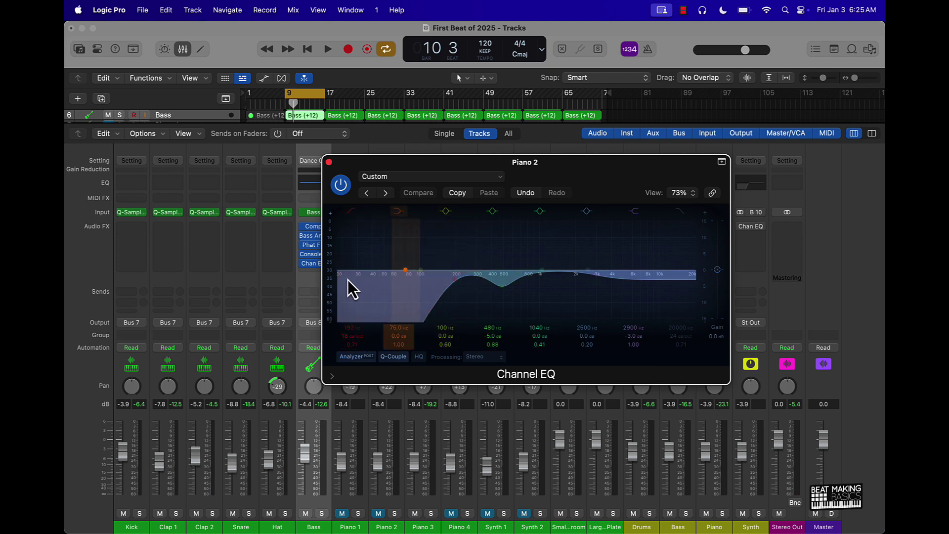
pyautogui.click(329, 162)
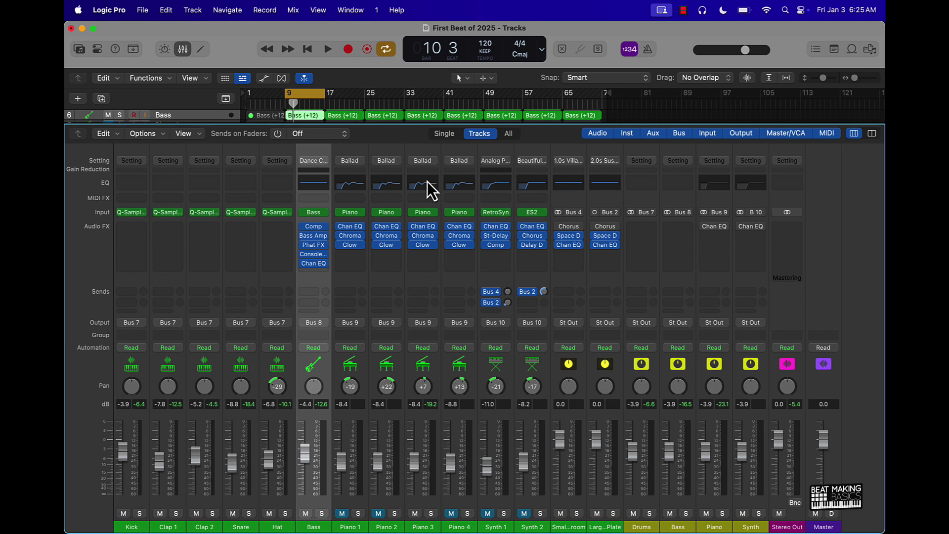
pyautogui.click(428, 182)
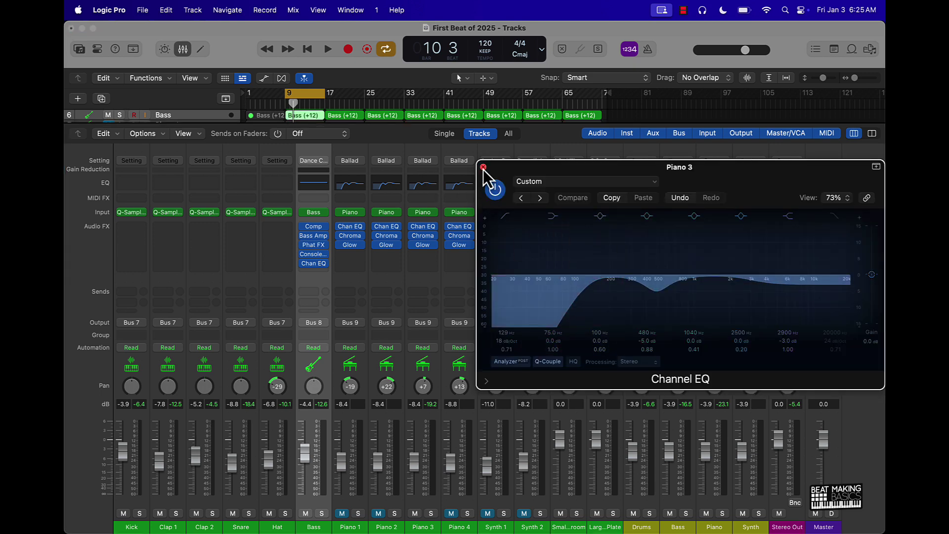
pyautogui.click(483, 167)
pyautogui.click(460, 185)
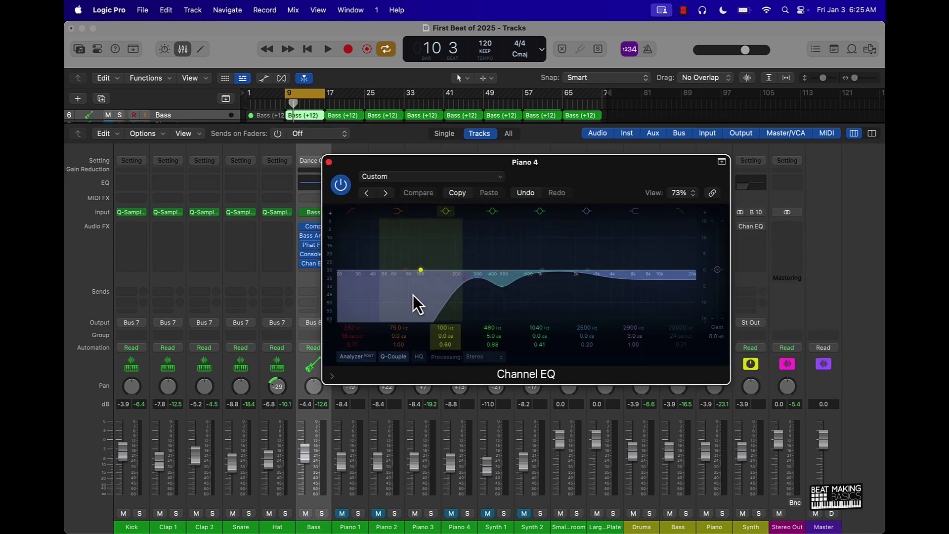
pyautogui.click(329, 162)
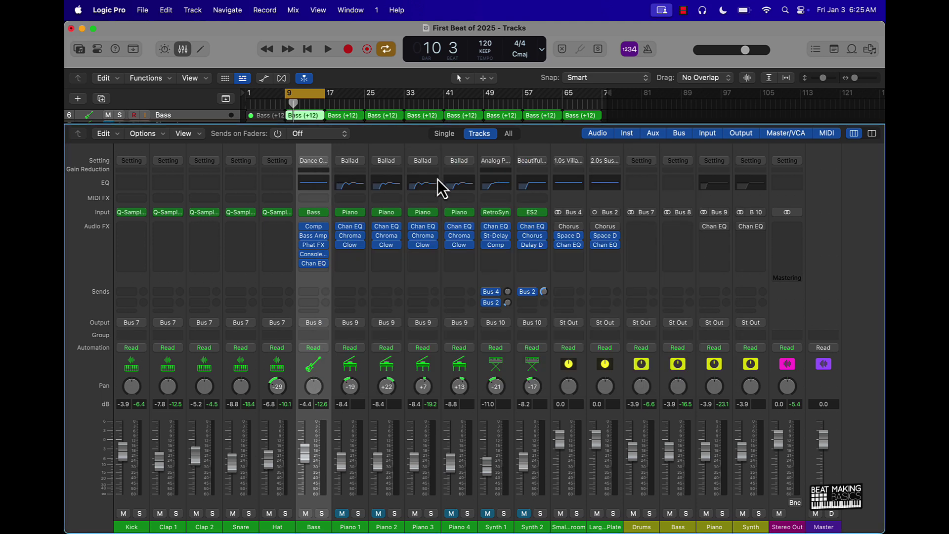
pyautogui.click(496, 185)
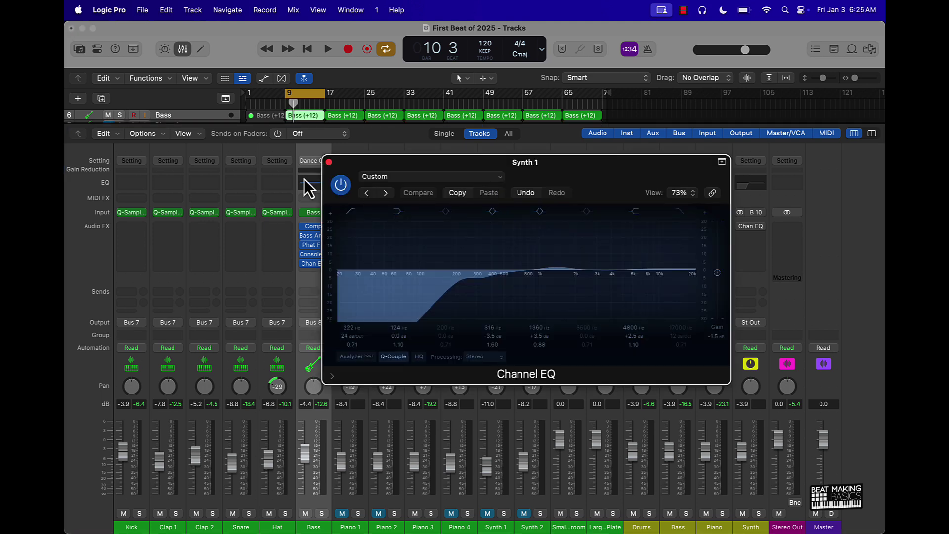
pyautogui.click(329, 162)
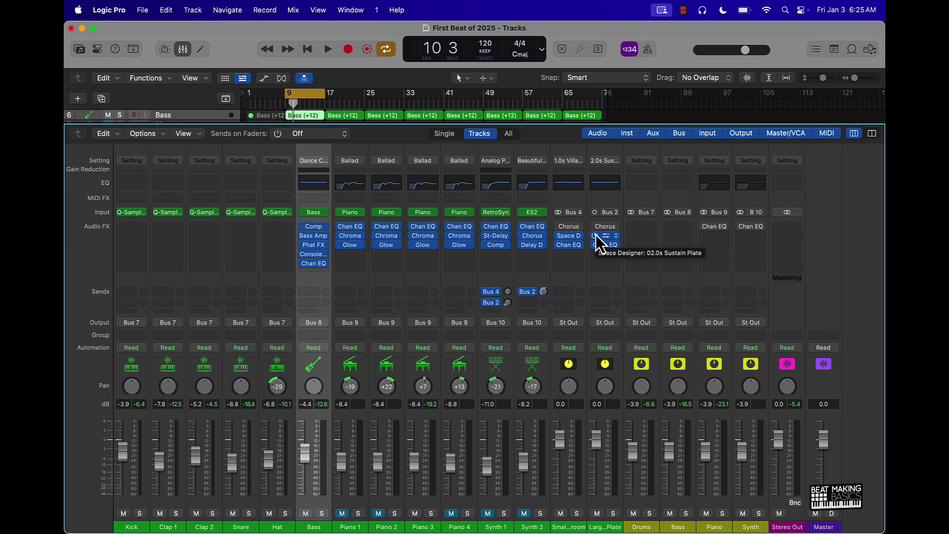
# Unmute all the piano and synth tracks, then solo Piano 4 and listen to it briefly
pyautogui.click(342, 514)
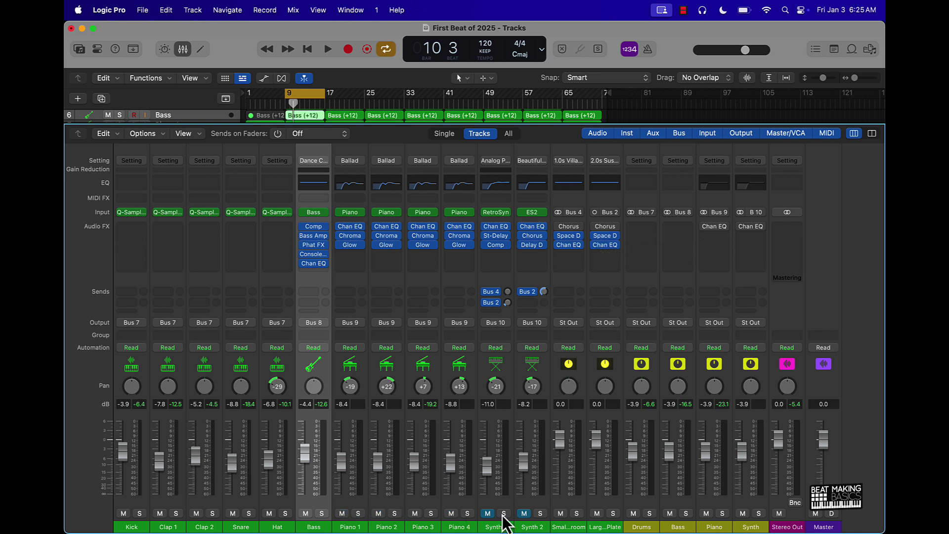
pyautogui.click(489, 515)
pyautogui.click(468, 514)
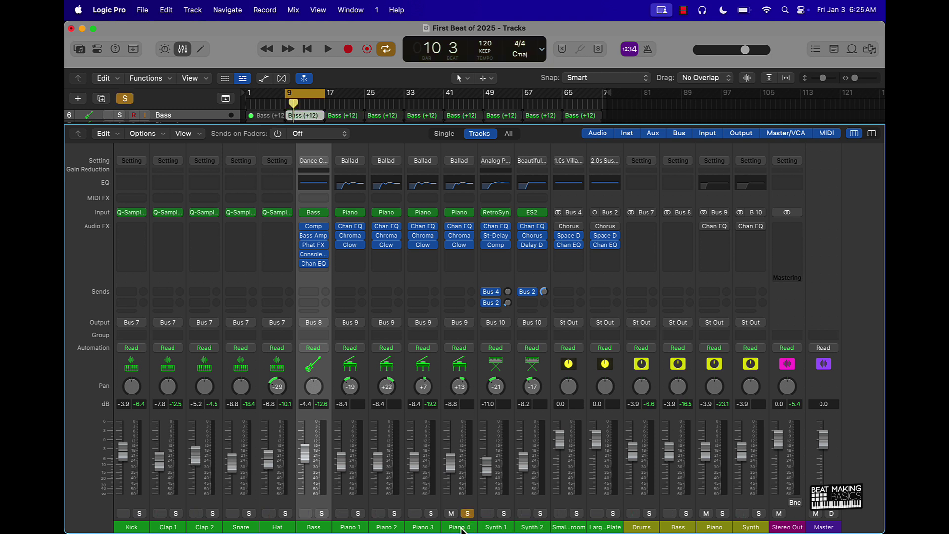
pyautogui.press('space')
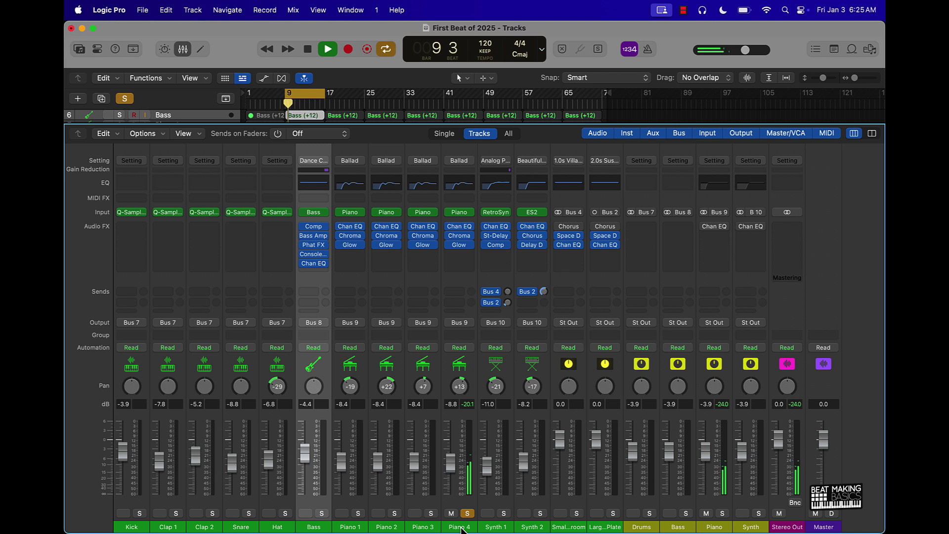
pyautogui.press('space')
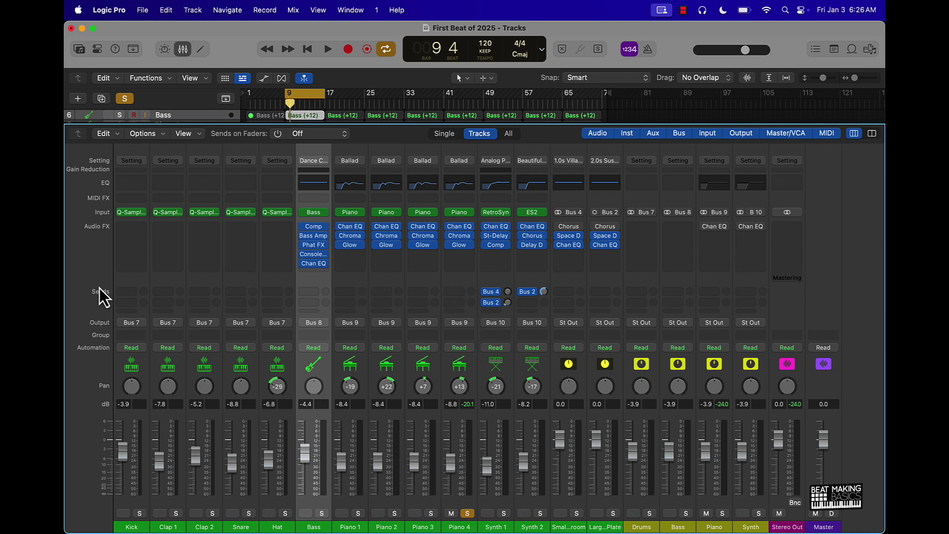
# Add a send from Piano 4 to Bus 11 and rename the new aux channel Reverb
pyautogui.click(460, 301)
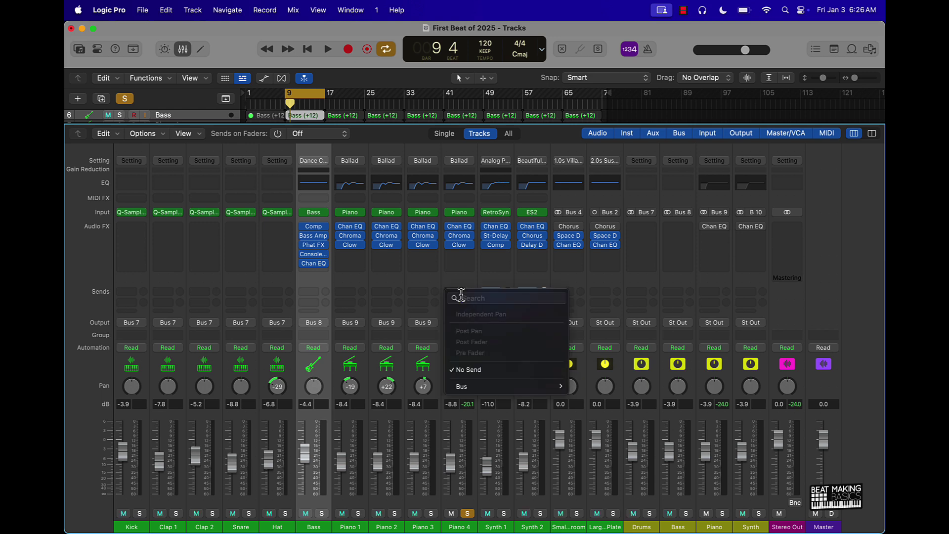
pyautogui.moveTo(470, 387)
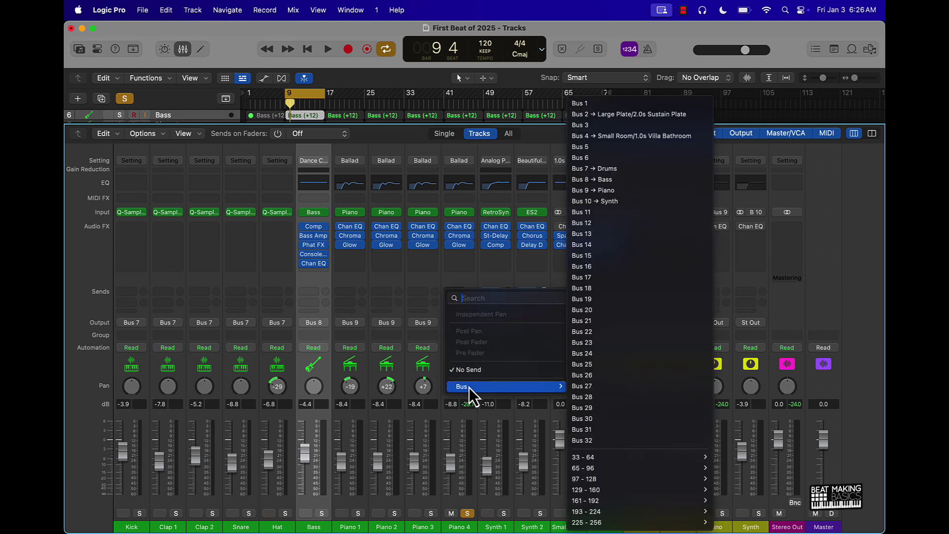
pyautogui.click(597, 212)
pyautogui.doubleClick(788, 526)
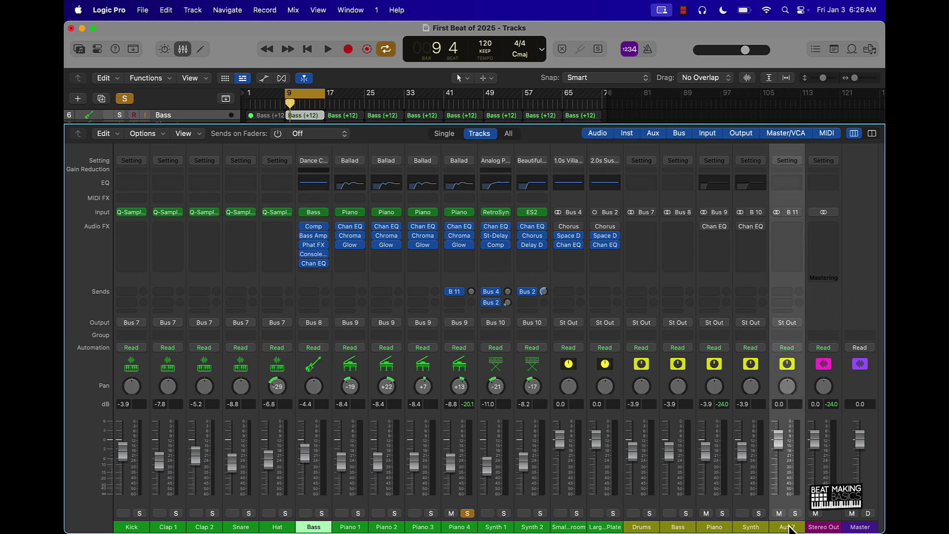
pyautogui.write('Re')
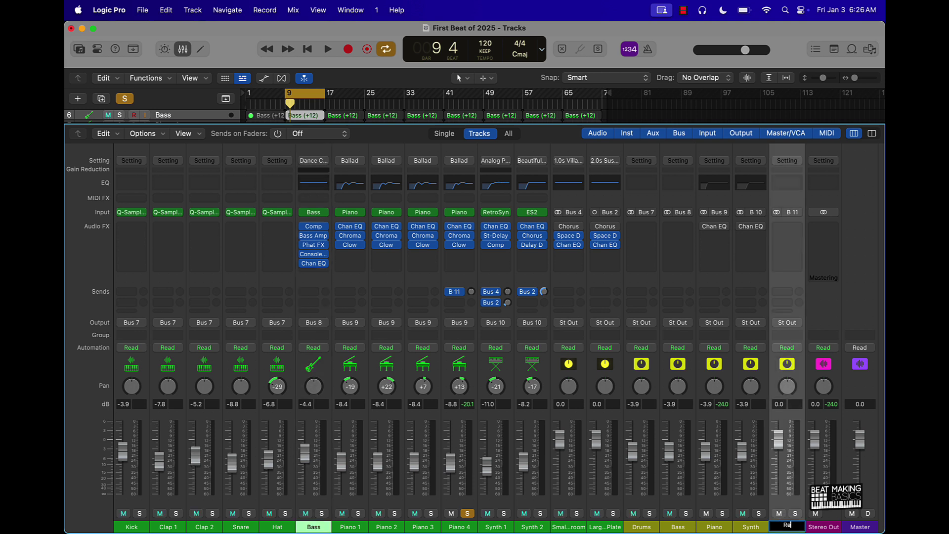
pyautogui.write('verb')
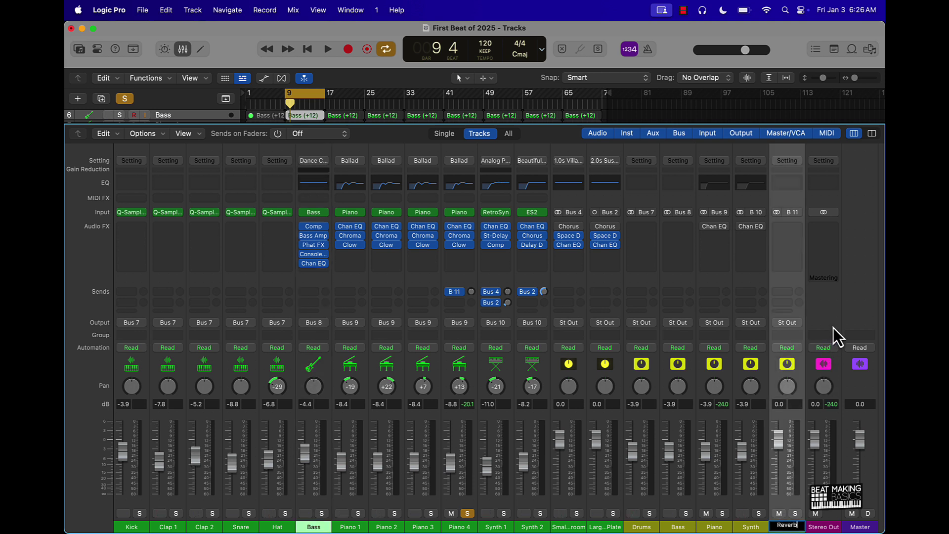
pyautogui.click(833, 326)
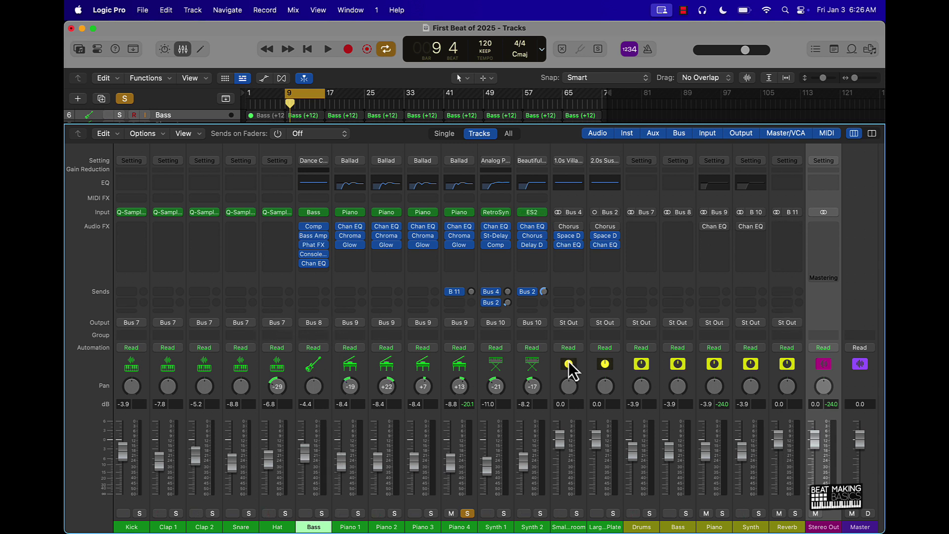
pyautogui.click(348, 302)
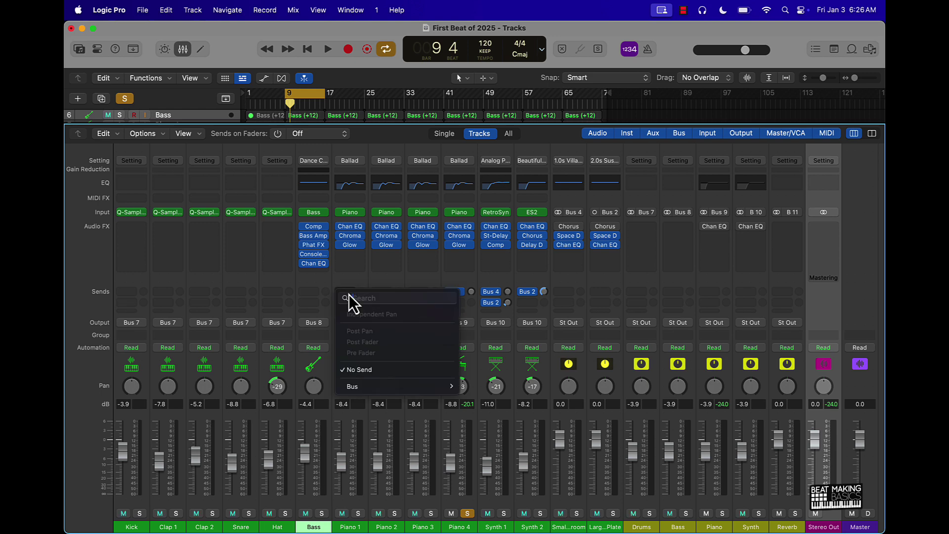
pyautogui.moveTo(378, 391)
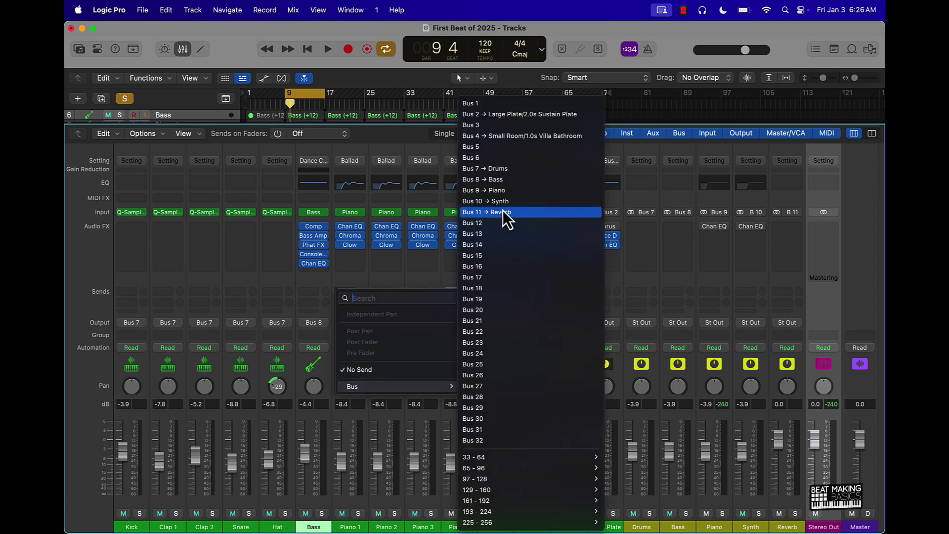
pyautogui.click(311, 289)
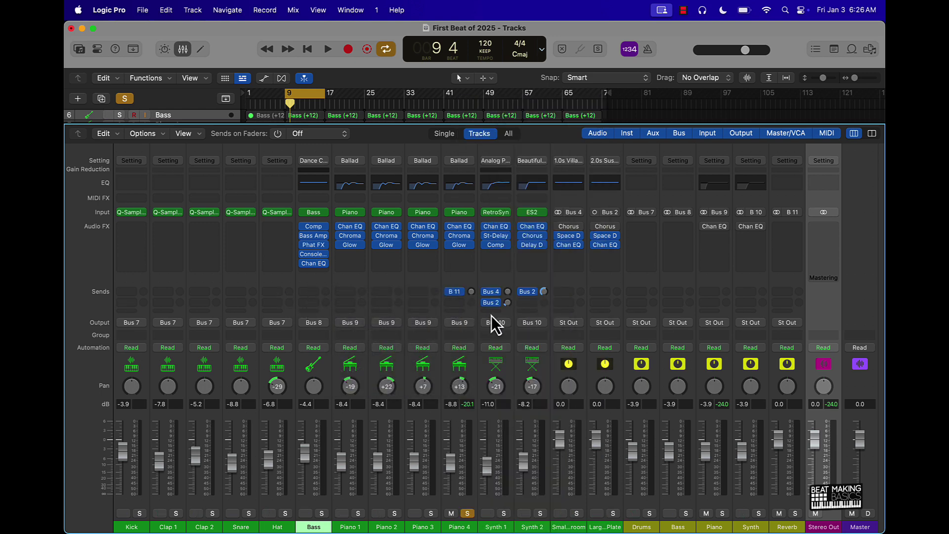
# Insert a stereo ValhallaRoom reverb on the Reverb aux channel, look over its controls and close its window
pyautogui.click(784, 230)
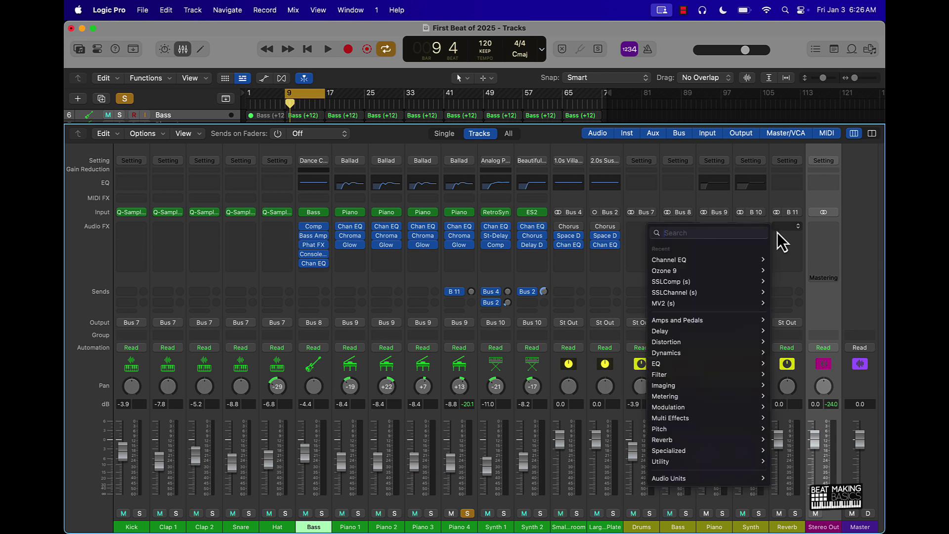
pyautogui.write('va')
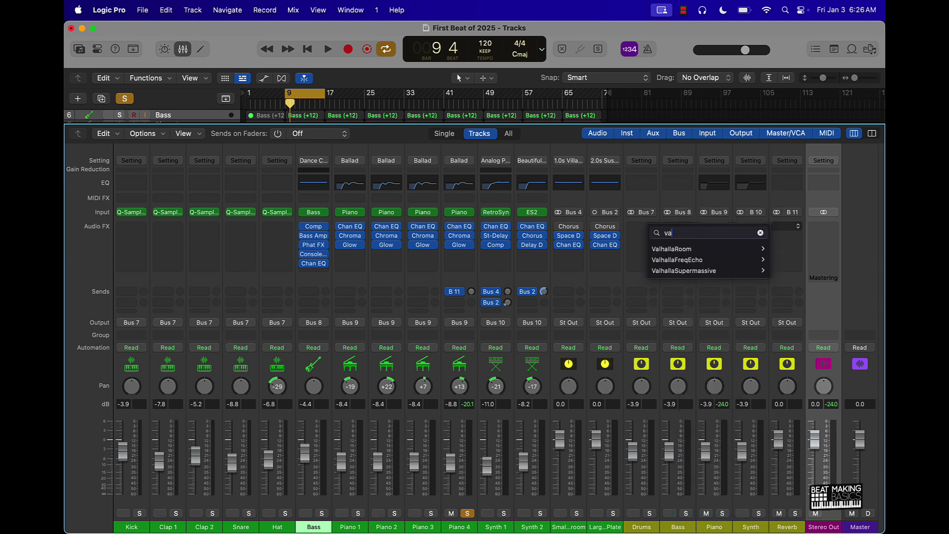
pyautogui.moveTo(692, 250)
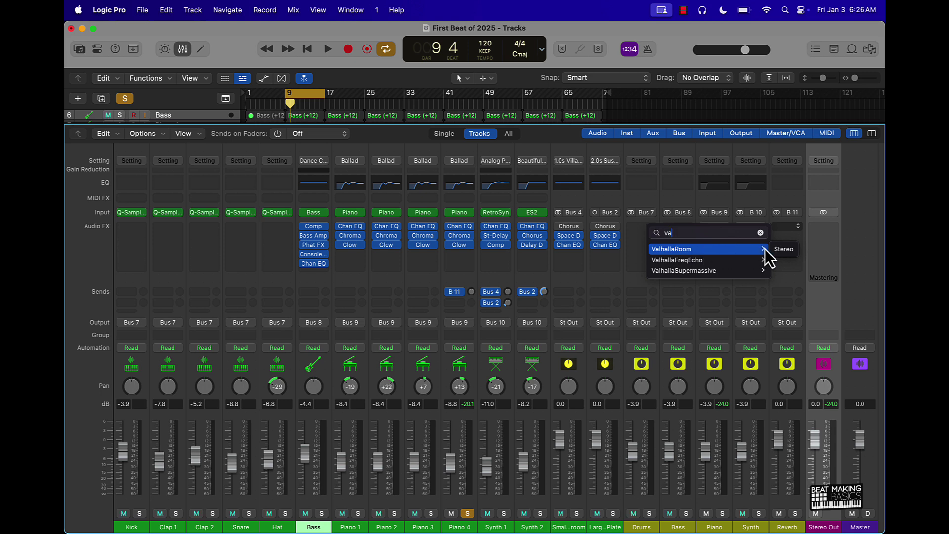
pyautogui.click(782, 251)
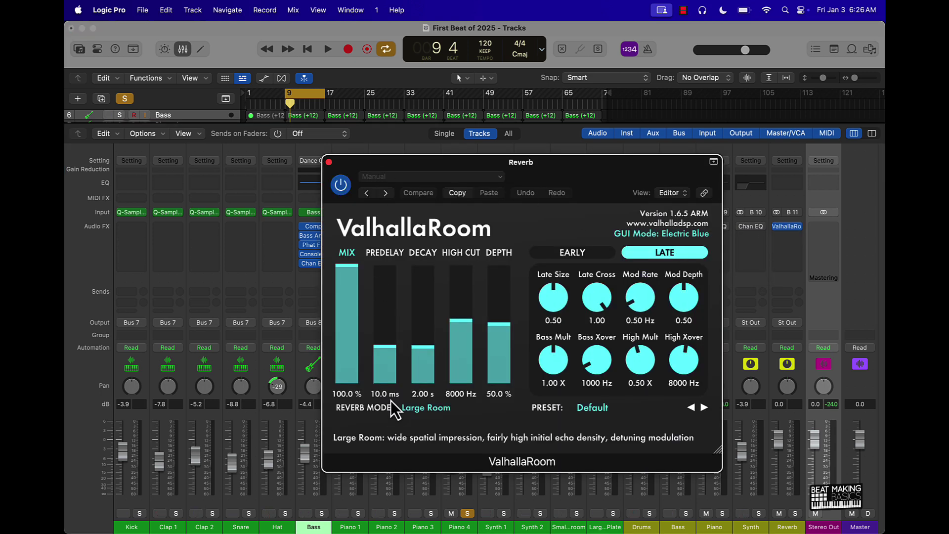
pyautogui.moveTo(387, 351); pyautogui.dragTo(500, 327)
pyautogui.click(329, 162)
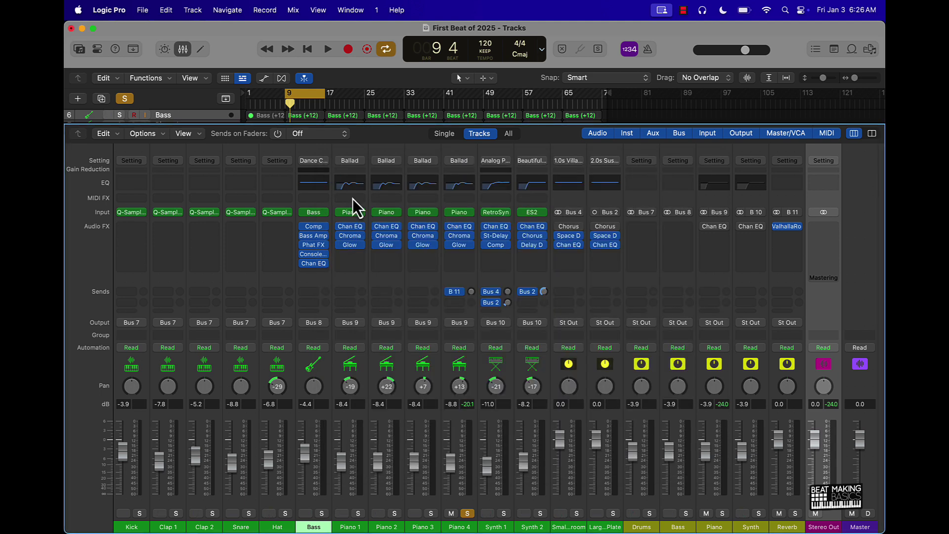
# Raise Piano 4's send to Bus 11 slightly while playing it soloed, then stop playback and unsolo the track
pyautogui.press('space')
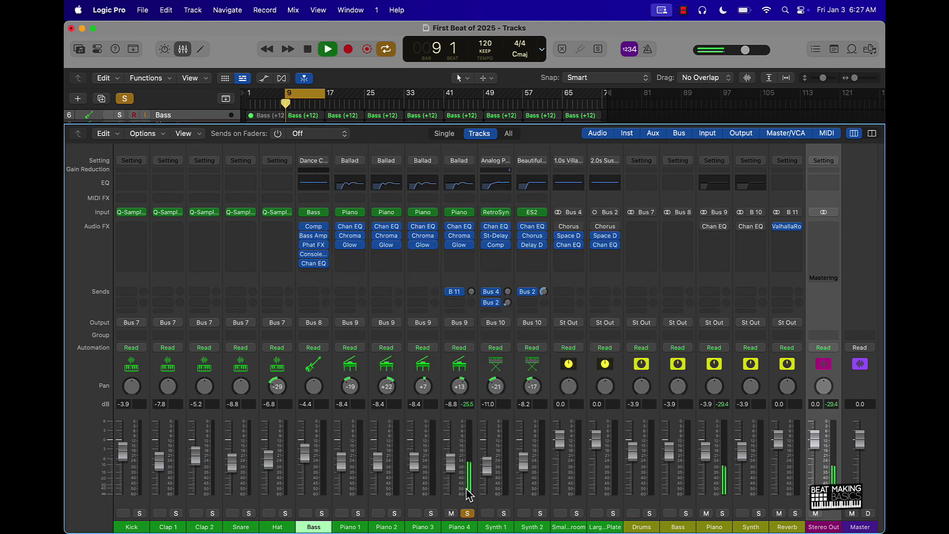
pyautogui.moveTo(471, 291); pyautogui.dragTo(461, 262)
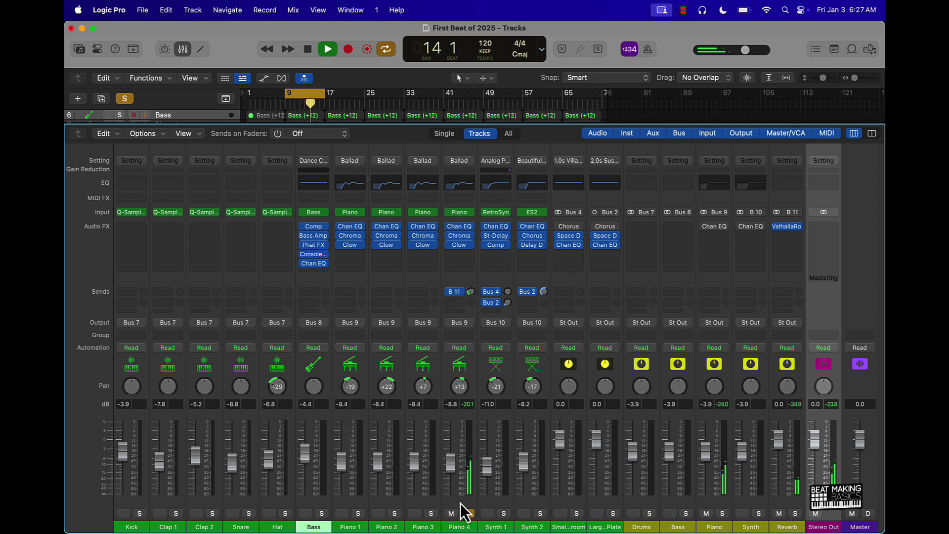
pyautogui.press('space')
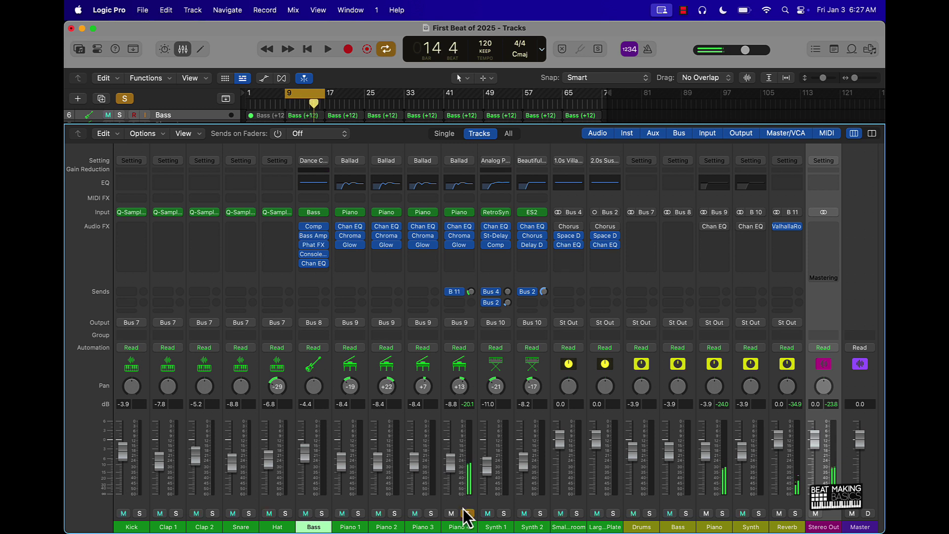
pyautogui.click(468, 513)
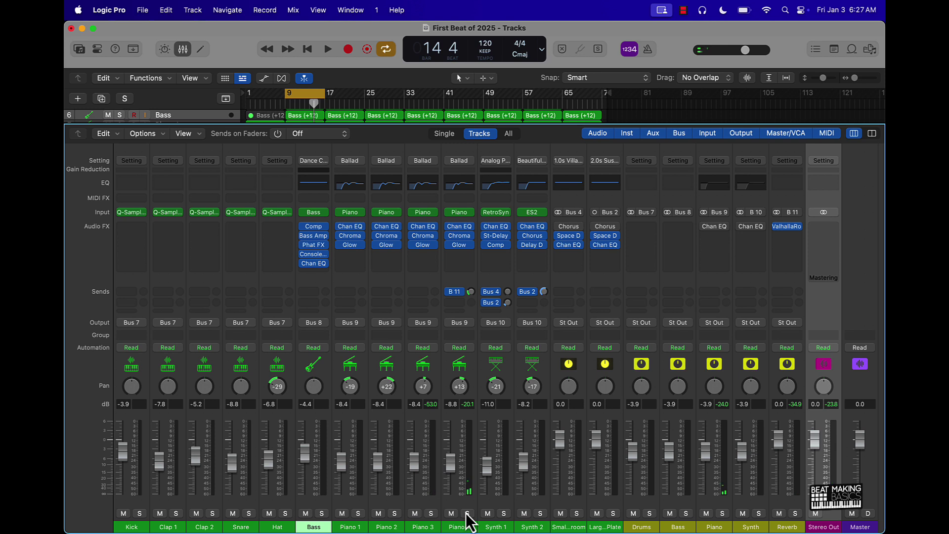
# Play the full mix, set Piano 4's volume to -8.0 dB and its pan to +6, then stop playback
pyautogui.press('space')
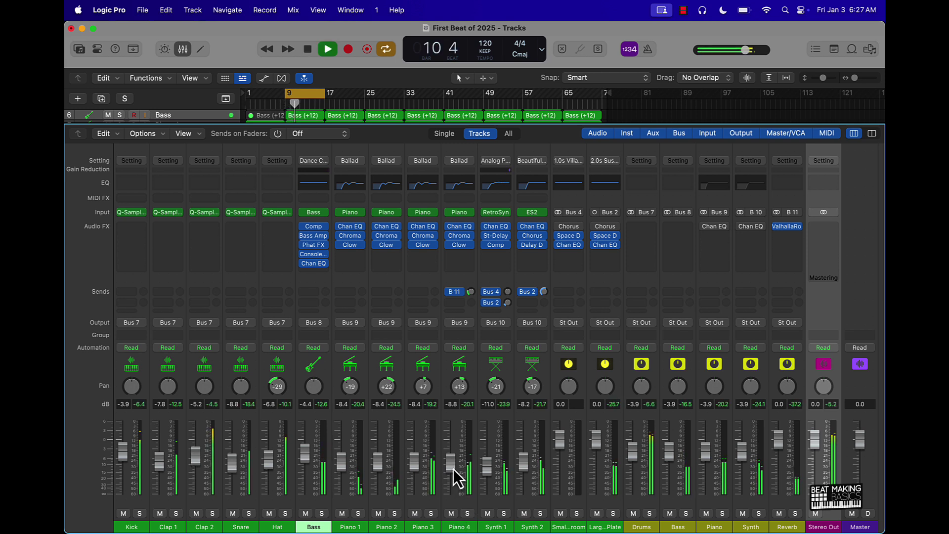
pyautogui.moveTo(453, 469); pyautogui.dragTo(452, 464)
pyautogui.moveTo(461, 386); pyautogui.dragTo(462, 393)
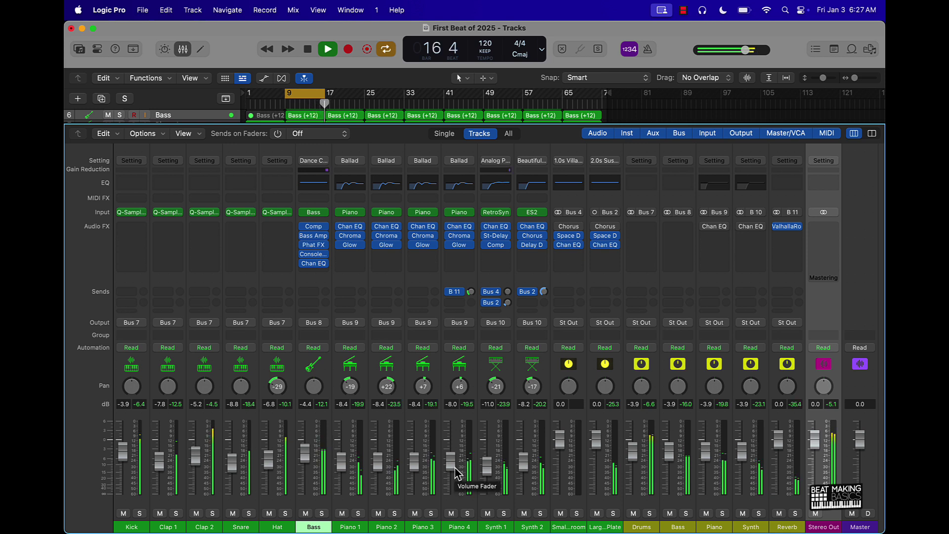
pyautogui.press('space')
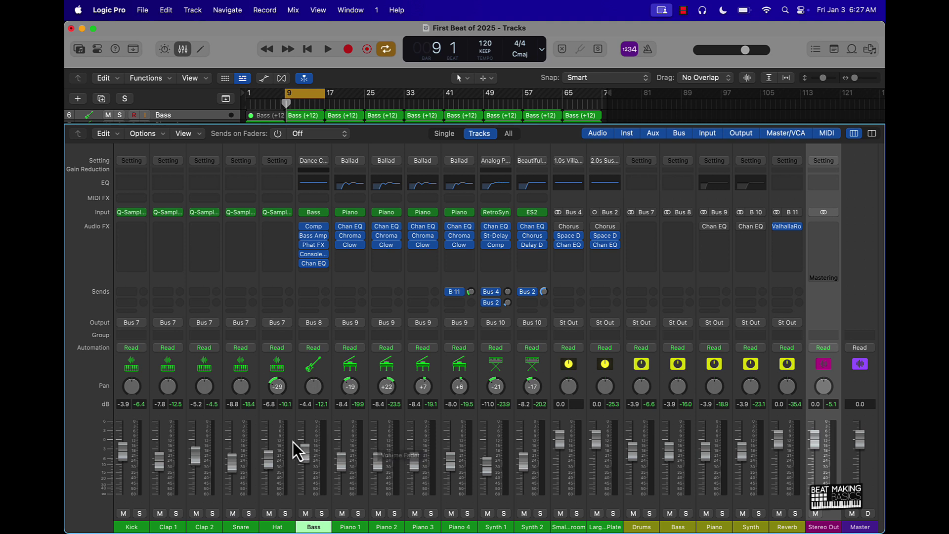
# Insert the MV2 (s) plug-in in the free audio effect slot below Glow on Piano 4
pyautogui.click(456, 500)
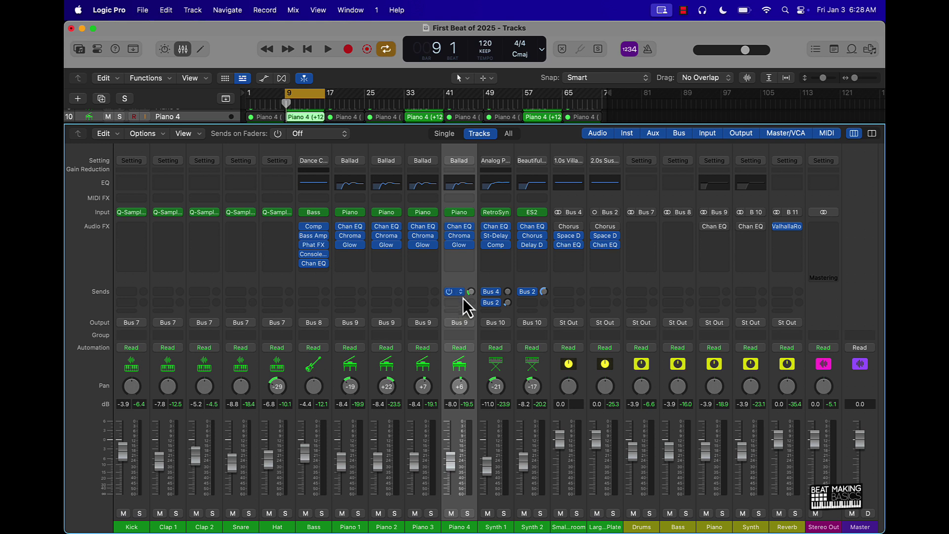
pyautogui.click(459, 254)
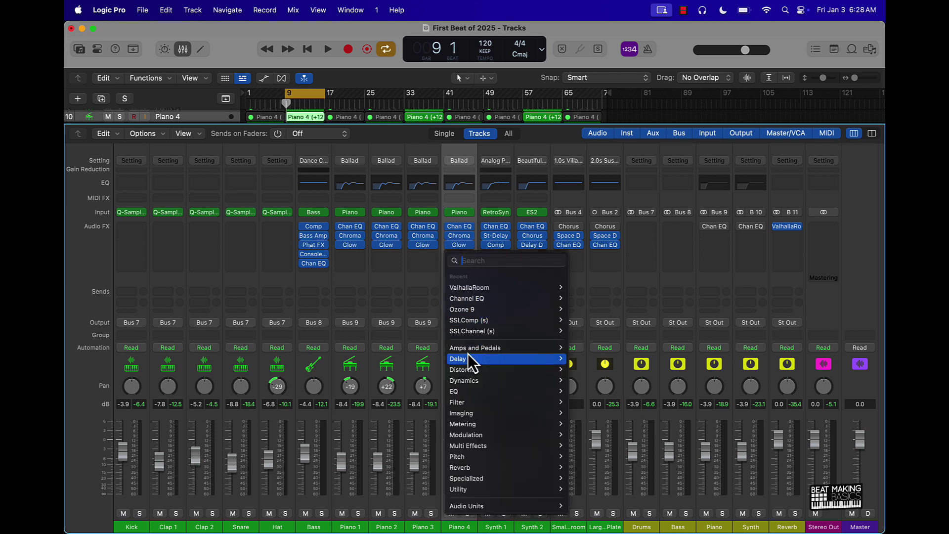
pyautogui.moveTo(474, 381)
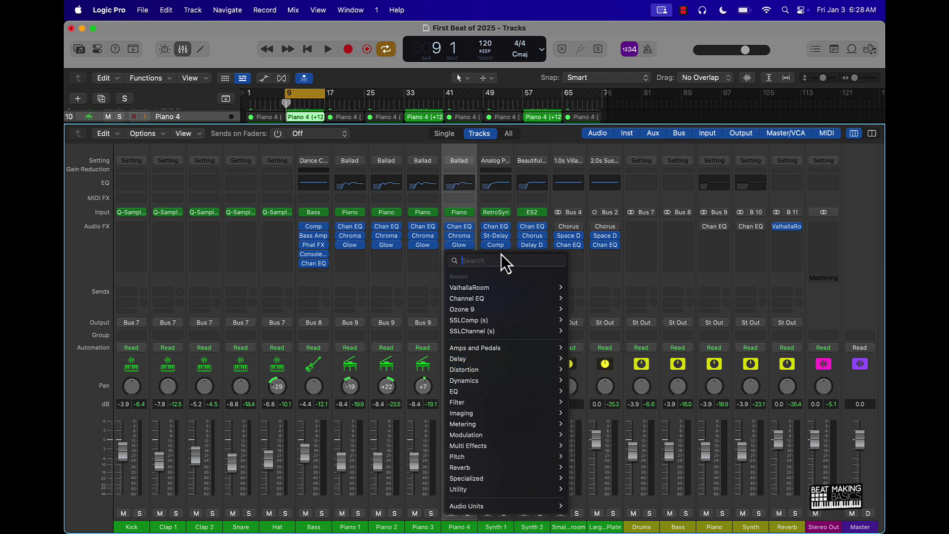
pyautogui.write('mv')
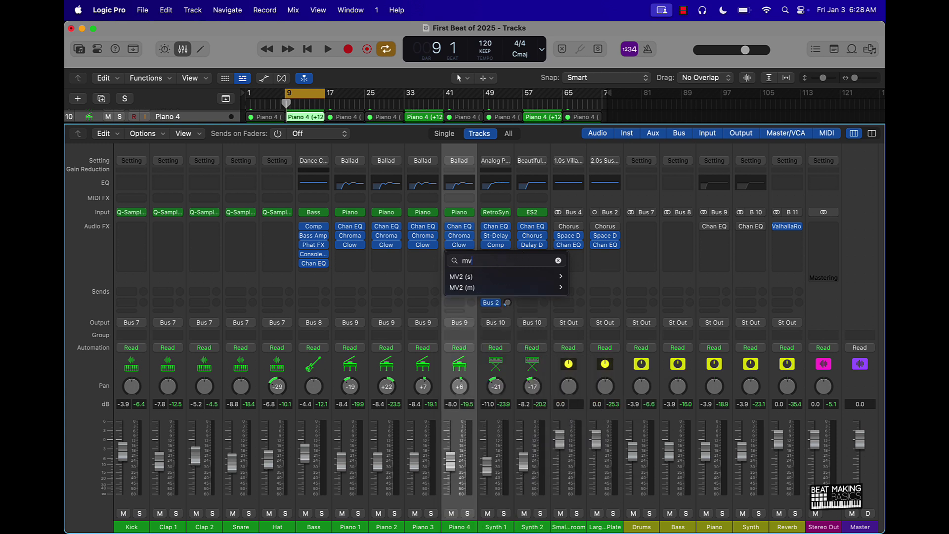
pyautogui.click(472, 279)
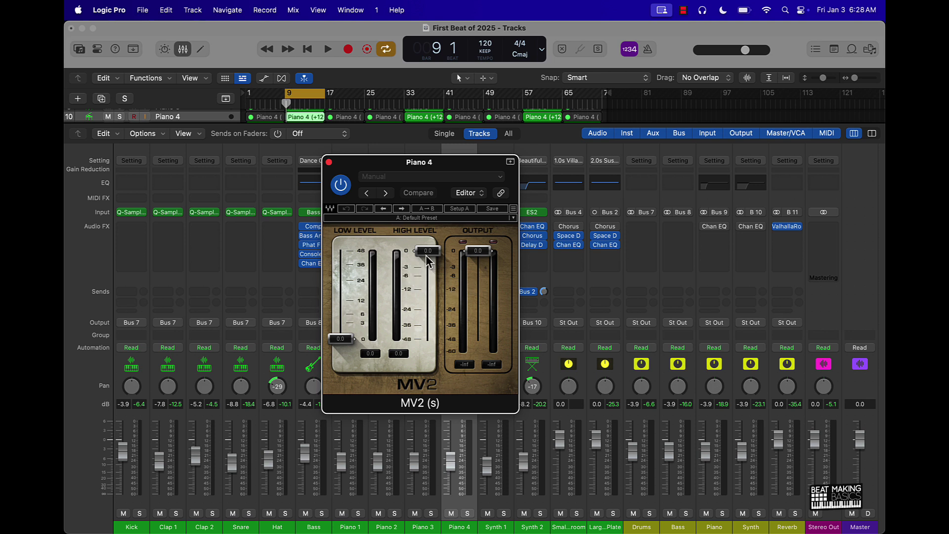
# With the loop playing, set MV2's High Level to -5.1 and Low Level to 5.9 on Piano 4
pyautogui.press('space')
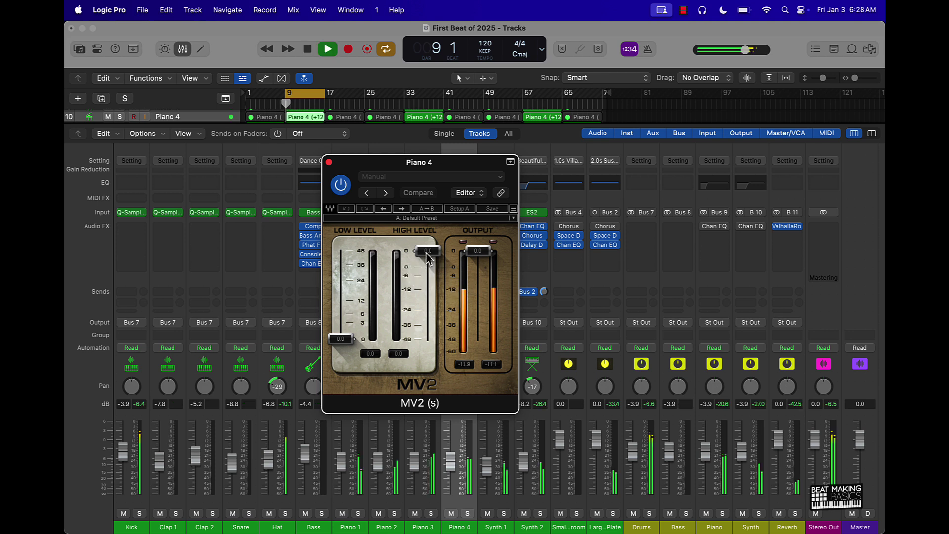
pyautogui.moveTo(427, 257); pyautogui.dragTo(424, 397)
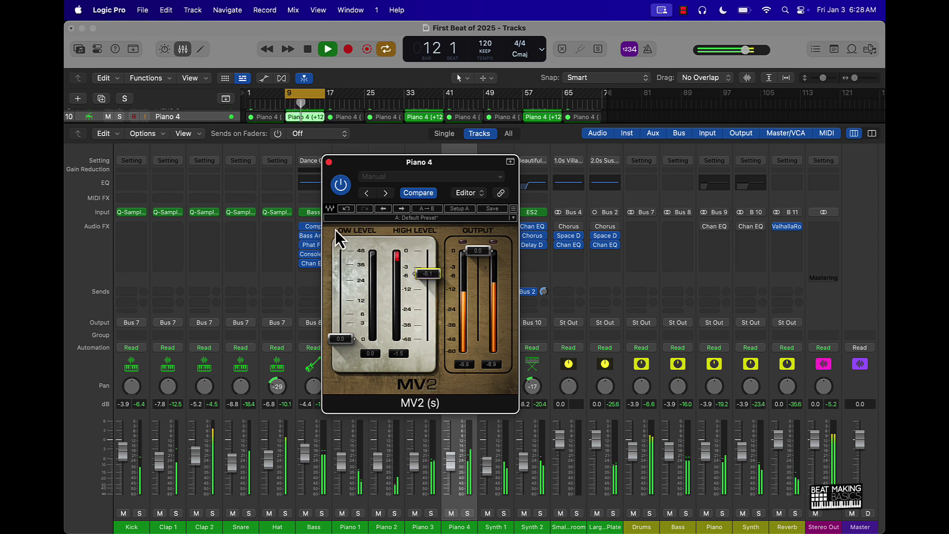
pyautogui.moveTo(341, 341); pyautogui.dragTo(328, 287)
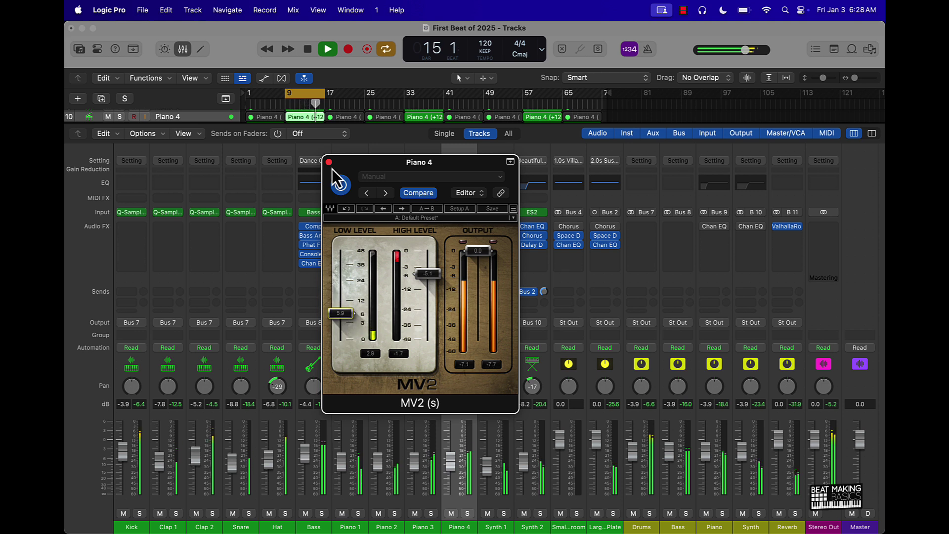
# Bypass and re-enable MV2 to compare the Piano 4 sound, then close the plug-in and stop playback
pyautogui.click(341, 186)
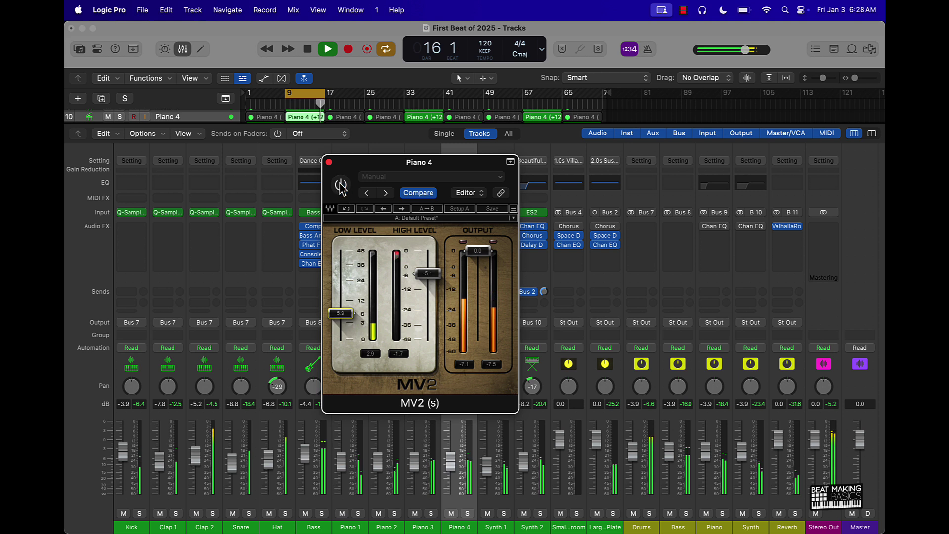
pyautogui.click(341, 186)
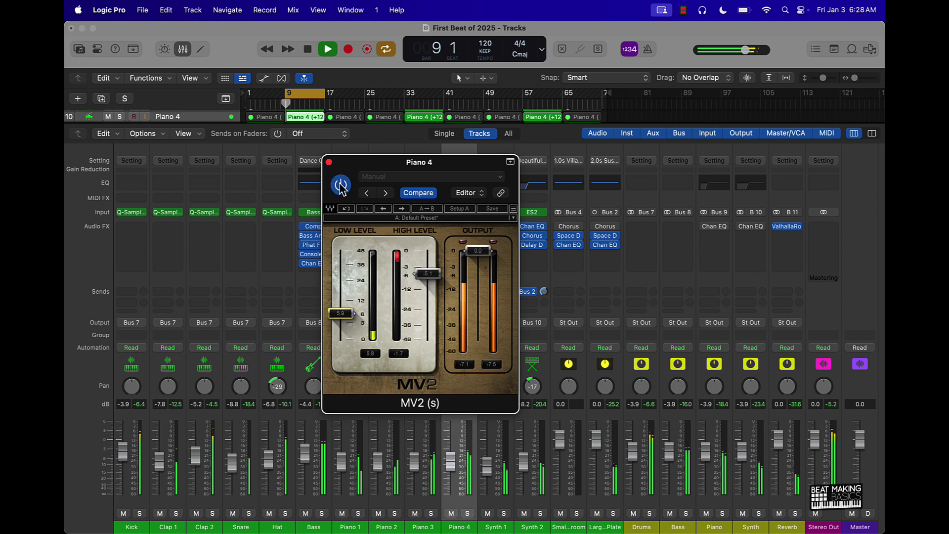
pyautogui.click(329, 162)
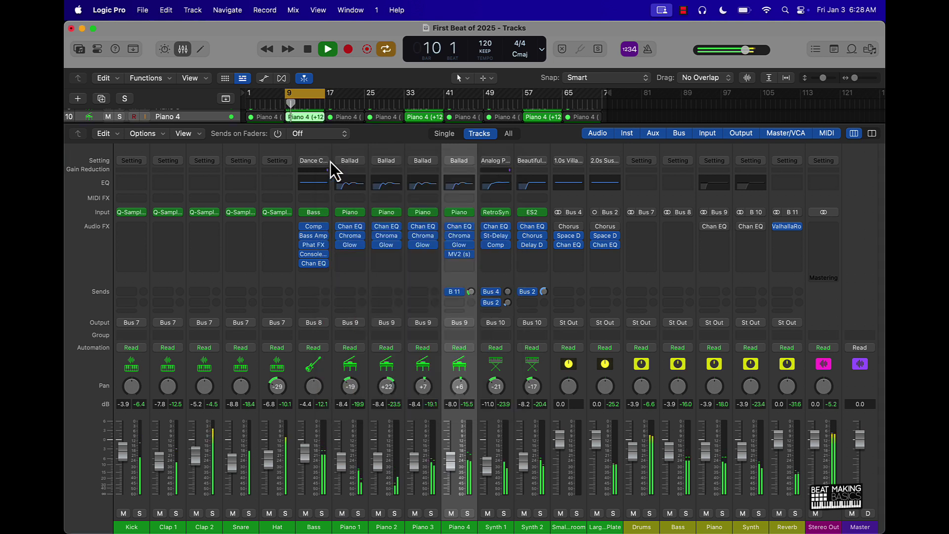
pyautogui.press('space')
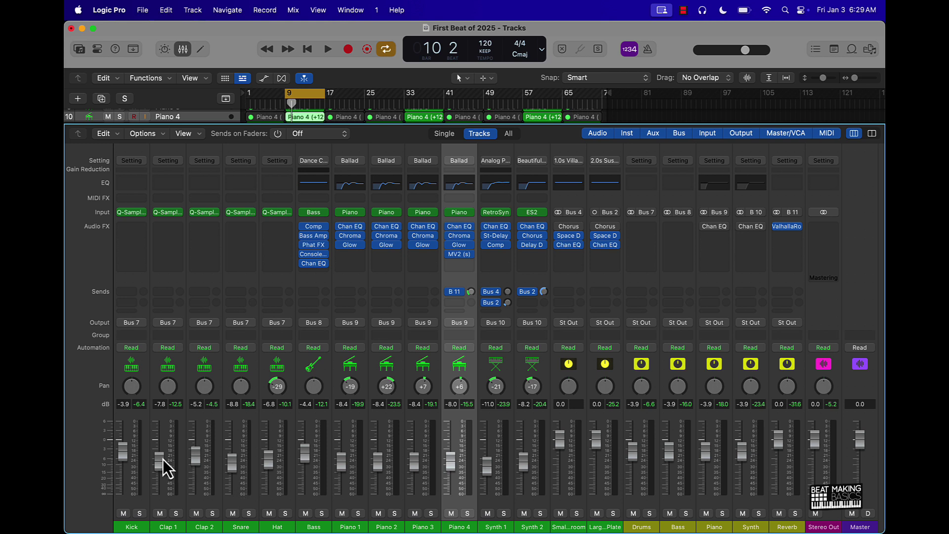
# Insert a Compressor from the Dynamics effects in the first audio effect slot on the Kick track
pyautogui.click(126, 502)
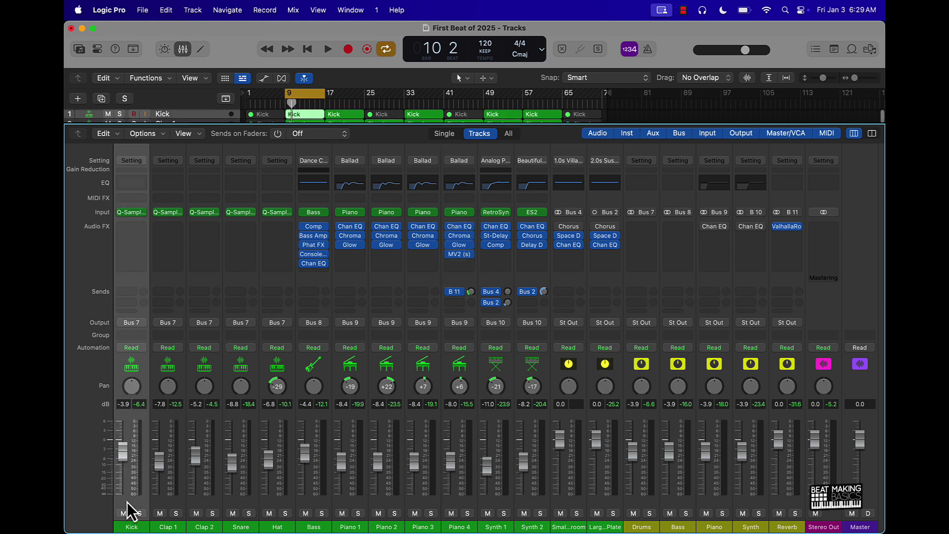
pyautogui.click(134, 229)
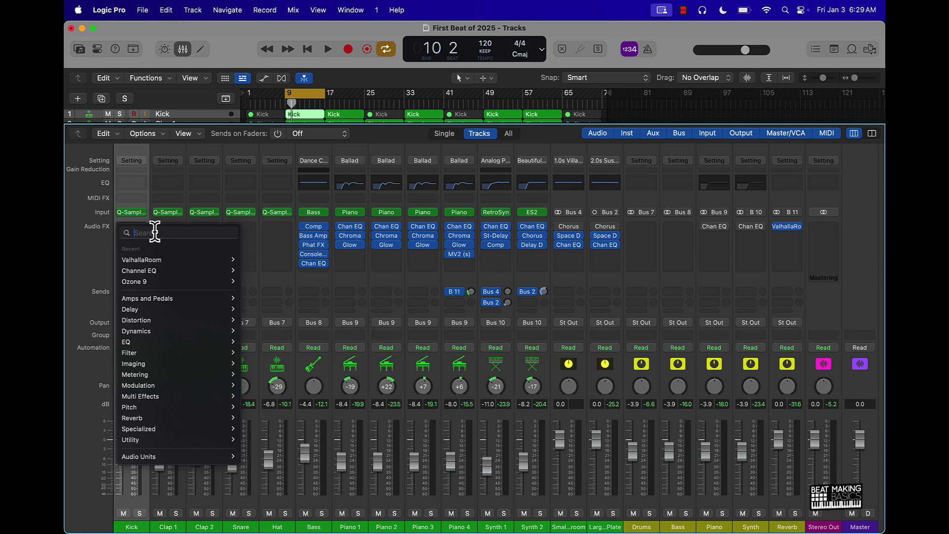
pyautogui.moveTo(164, 330)
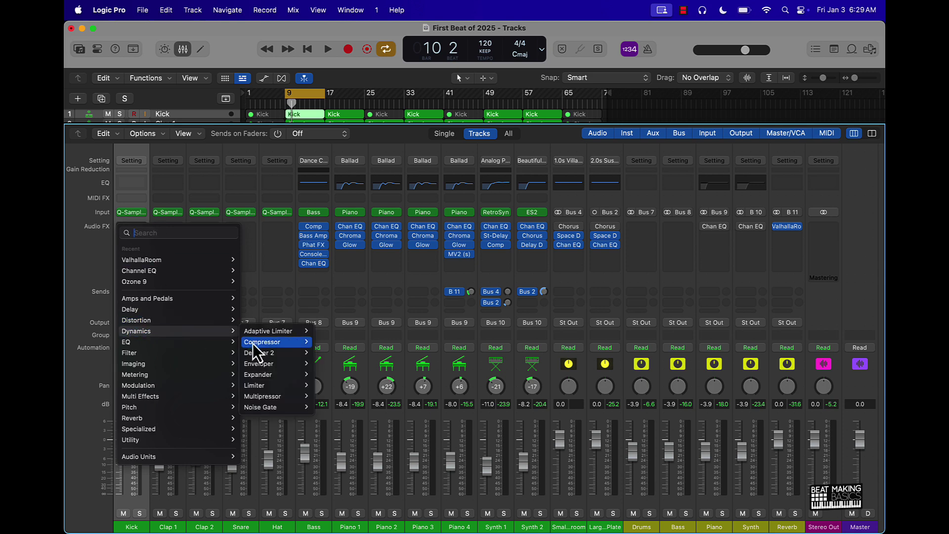
pyautogui.click(290, 342)
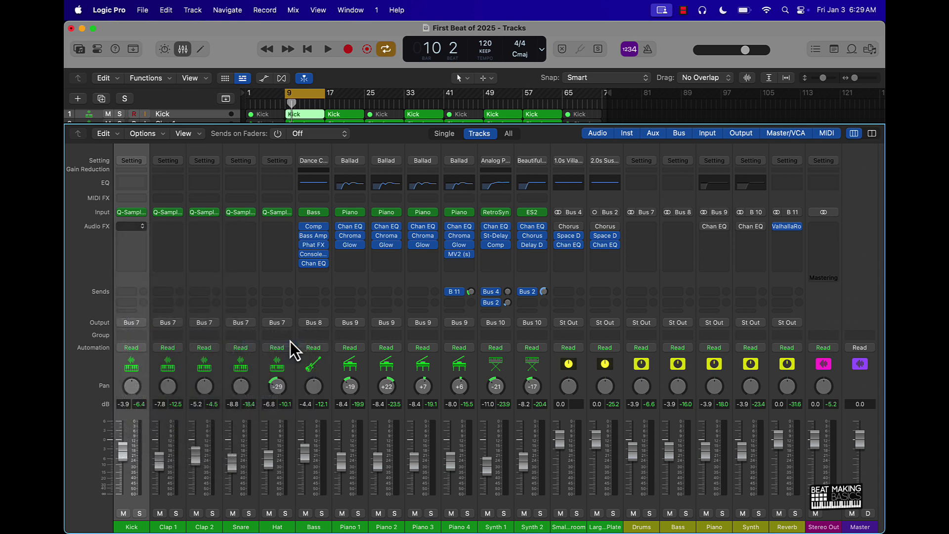
# During playback, switch the Kick compressor to Studio FET, lower its threshold, adjust the ratio and set the limiter threshold to about -0.3 dB
pyautogui.press('space')
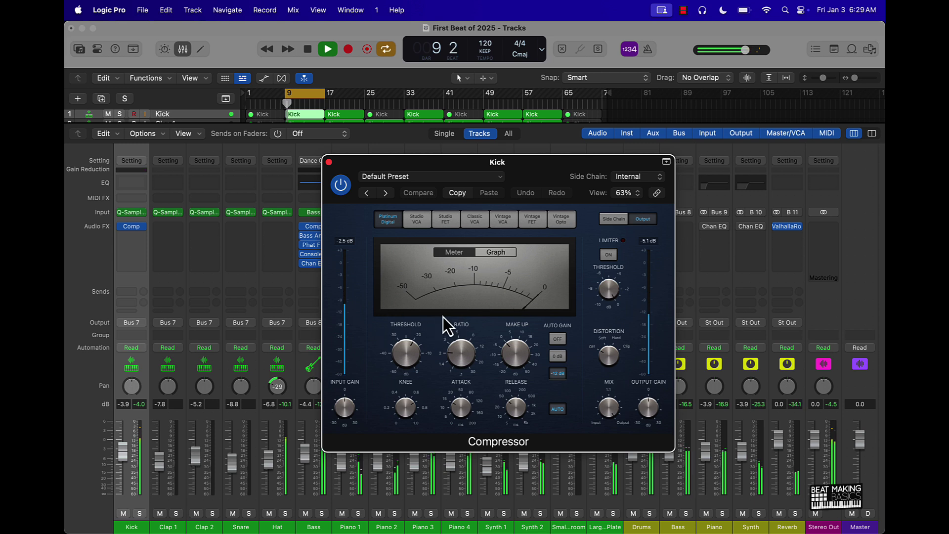
pyautogui.click(448, 221)
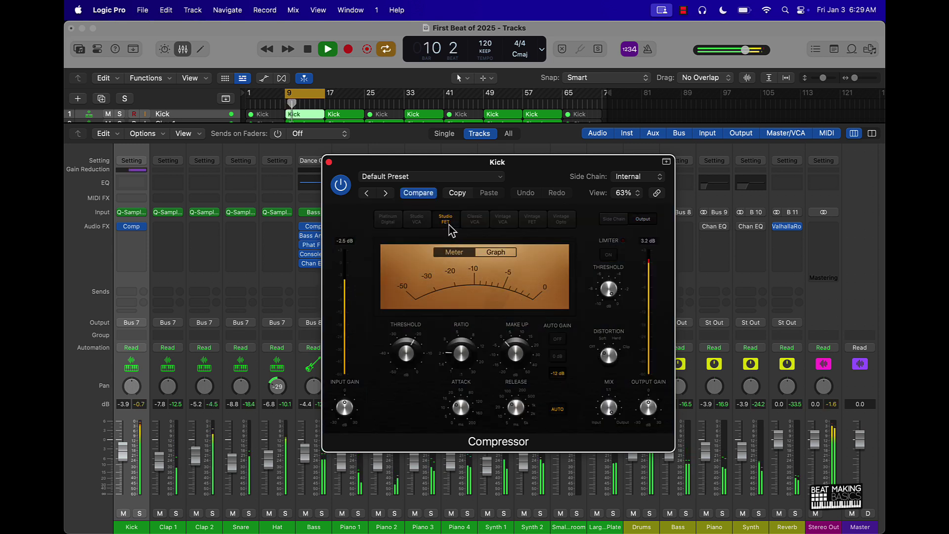
pyautogui.moveTo(419, 341); pyautogui.dragTo(415, 362)
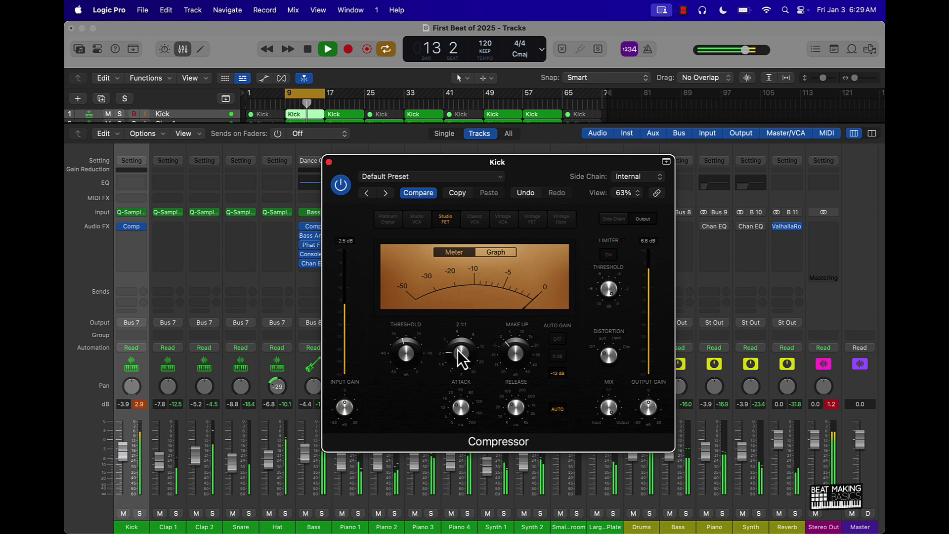
pyautogui.moveTo(456, 347); pyautogui.dragTo(457, 345)
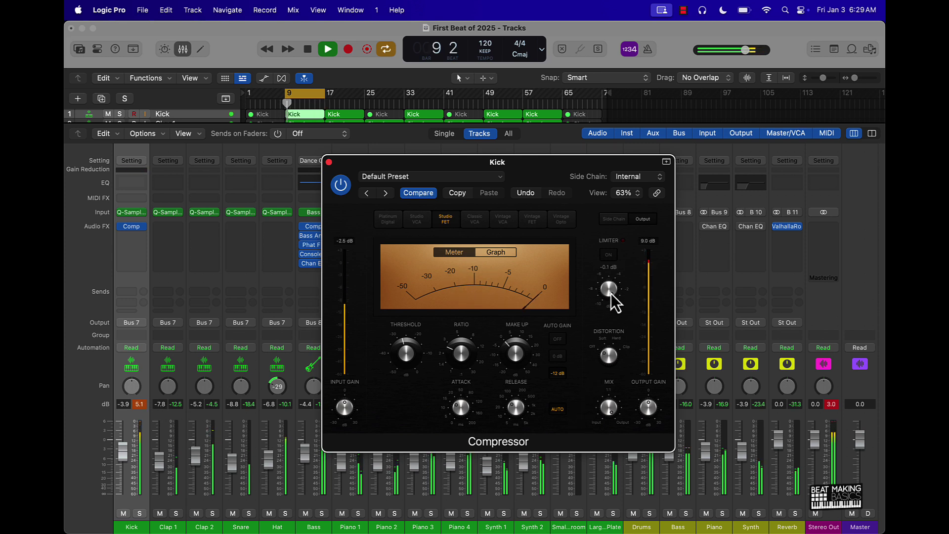
pyautogui.moveTo(611, 292); pyautogui.dragTo(611, 295)
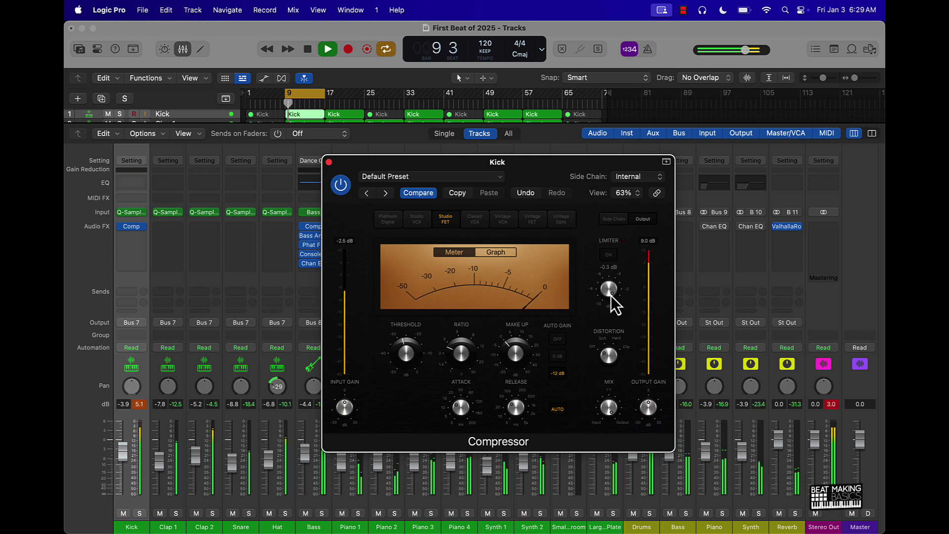
# Reset the Kick channel's peak level reading, listen to the compressed kick in the mix and stop playback
pyautogui.click(139, 405)
pyautogui.click(139, 404)
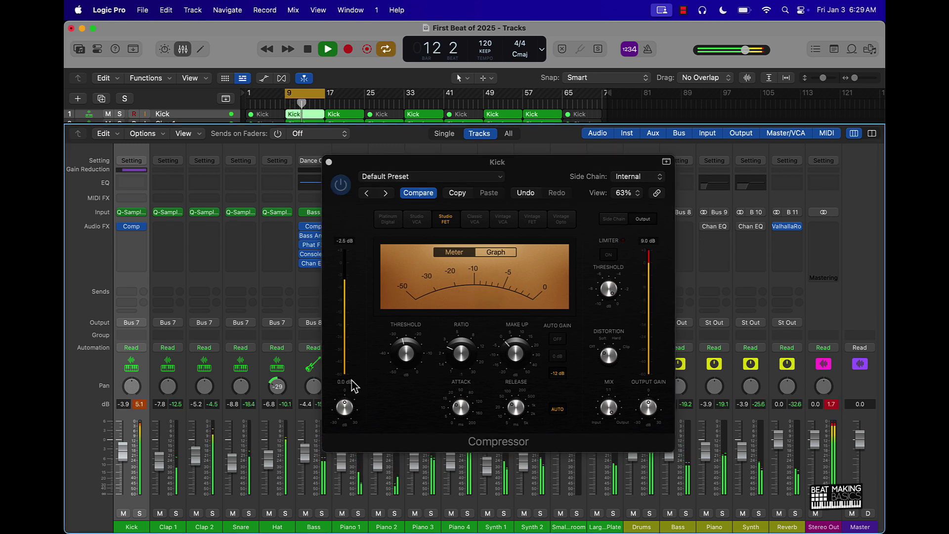
pyautogui.press('space')
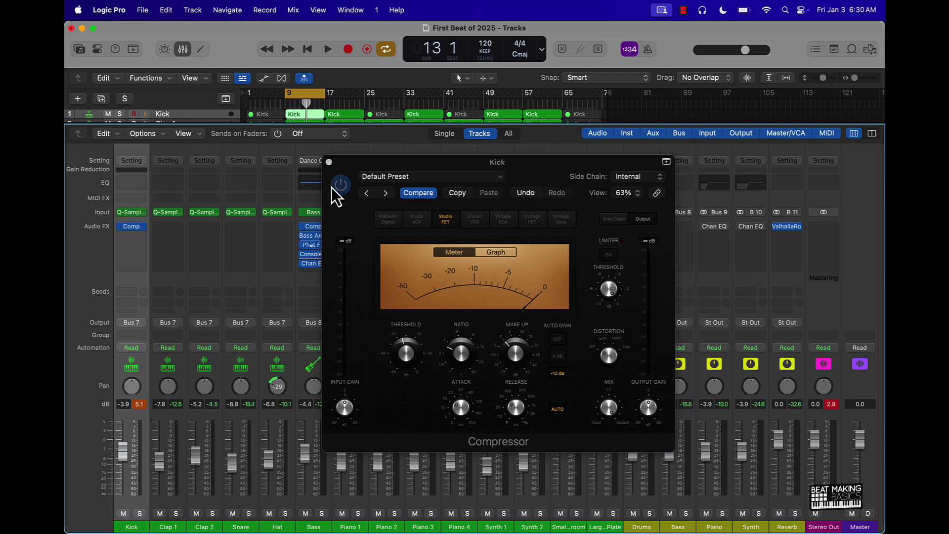
# Close the Kick compressor, reset the peak readings and lower the Kick through Synth 2 faders together, bringing Kick to -6.5 dB
pyautogui.click(329, 163)
pyautogui.click(139, 405)
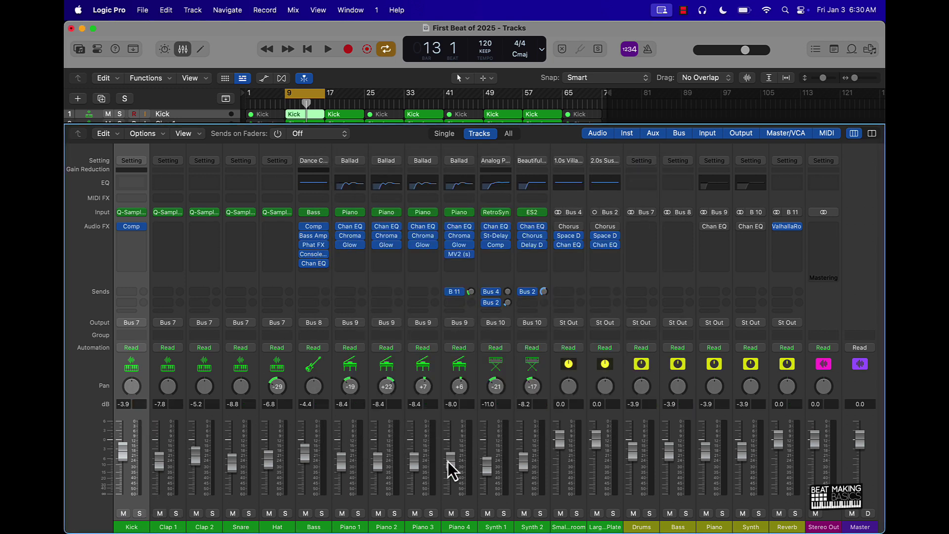
pyautogui.keyDown('shift'); pyautogui.click(536, 501); pyautogui.keyUp('shift')
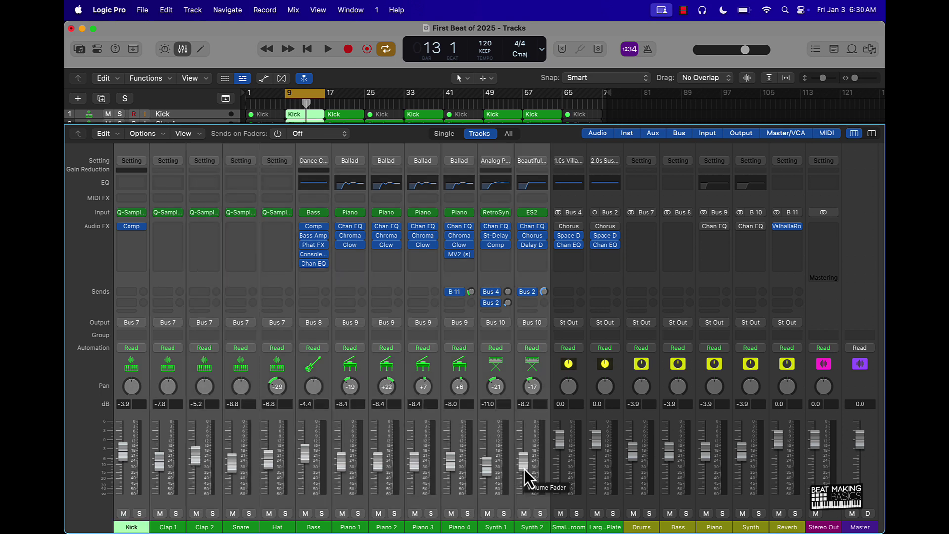
pyautogui.moveTo(524, 460); pyautogui.dragTo(524, 465)
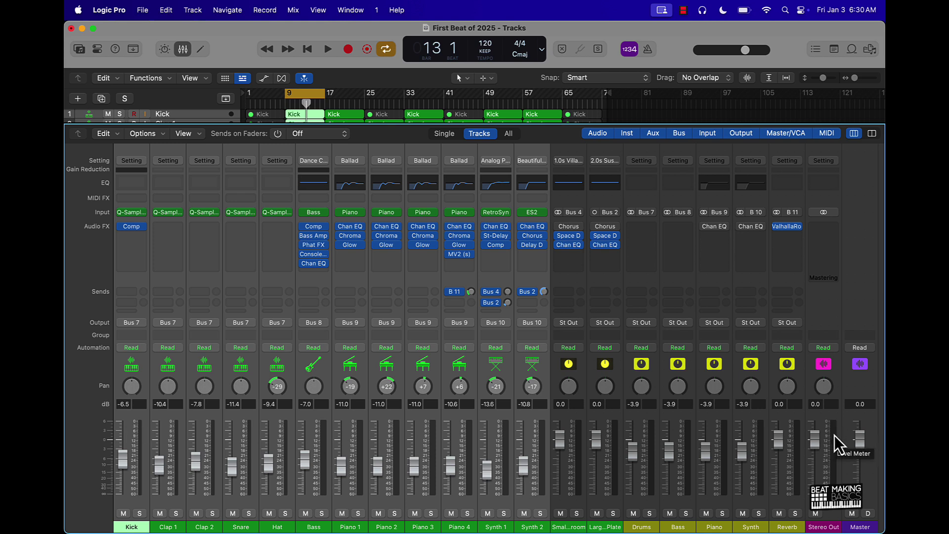
# During playback, lower the grouped Kick through Synth 2 faders further, bringing Kick to -9.8 dB, and stop playback
pyautogui.press('space')
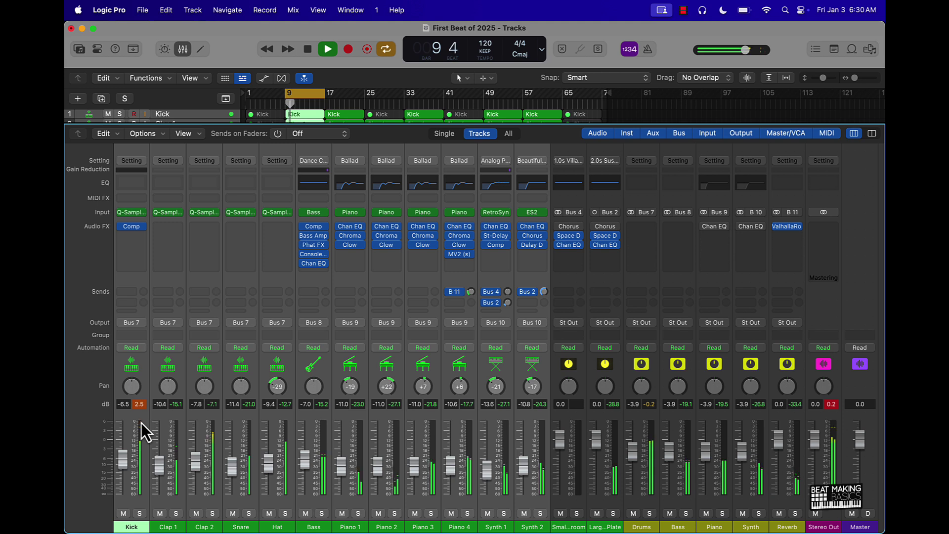
pyautogui.moveTo(123, 460); pyautogui.dragTo(121, 475)
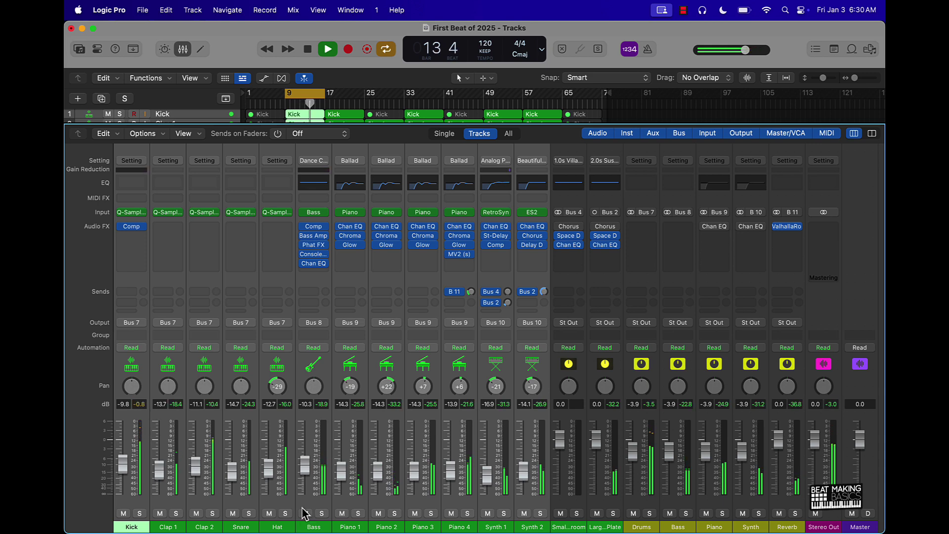
pyautogui.press('space')
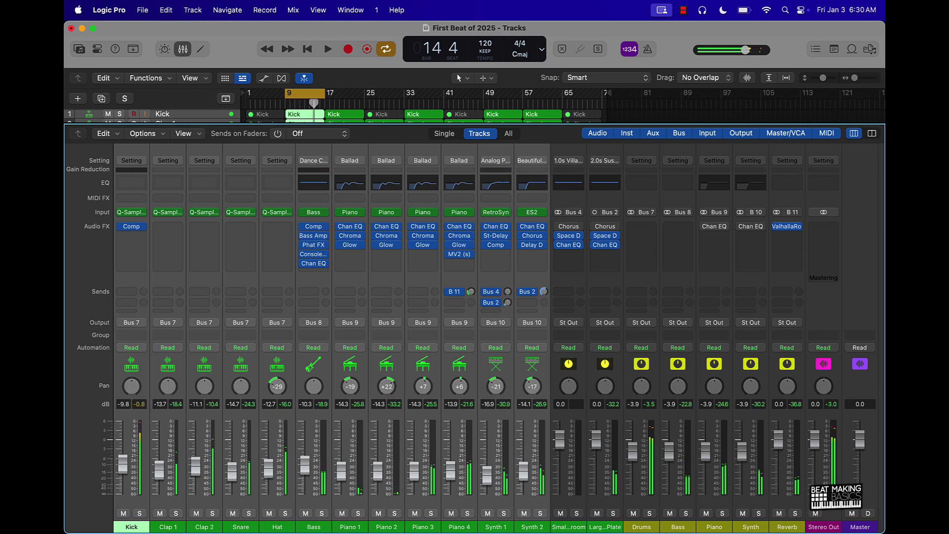
# Lower the Drums through Reverb bus faders together, with Drums at -5.5 dB and Reverb at -1.6 dB, and check the levels in playback
pyautogui.click(640, 505)
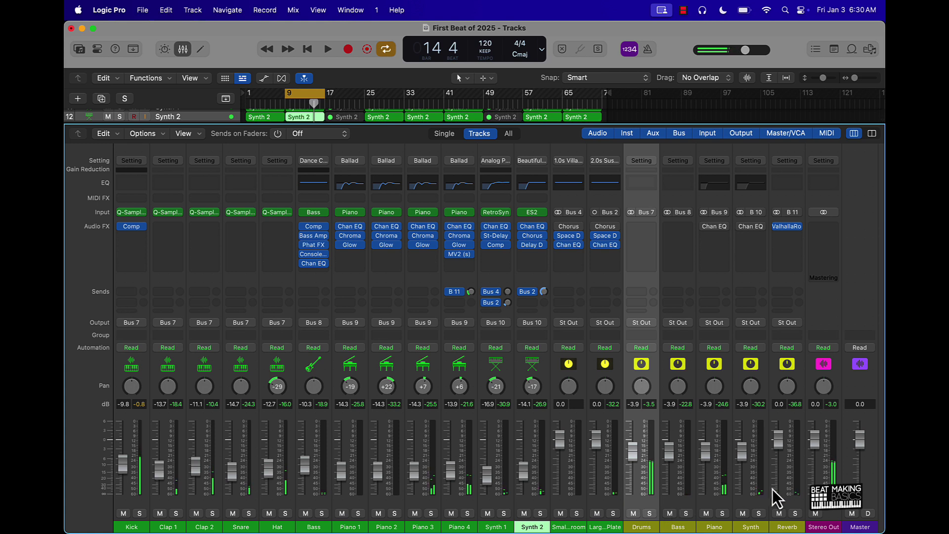
pyautogui.keyDown('shift'); pyautogui.click(787, 500); pyautogui.keyUp('shift')
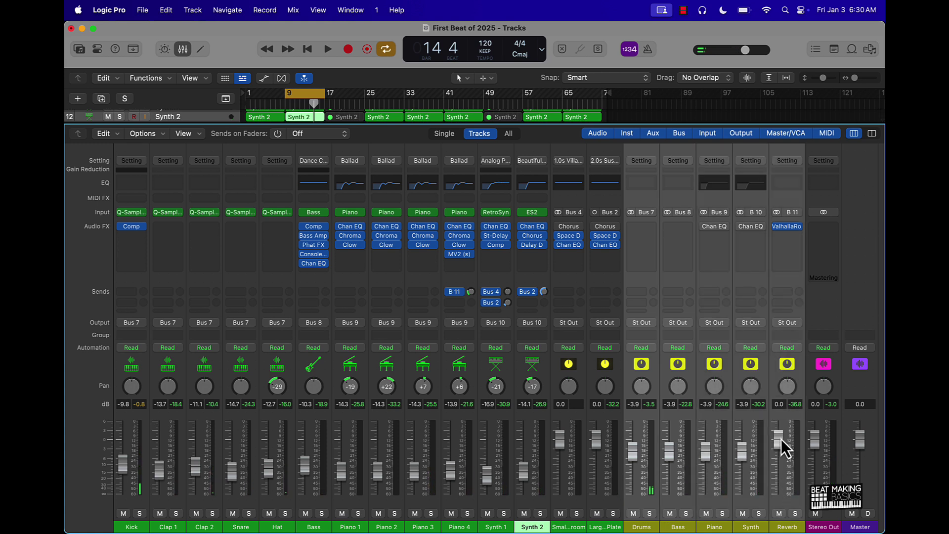
pyautogui.moveTo(781, 439); pyautogui.dragTo(778, 451)
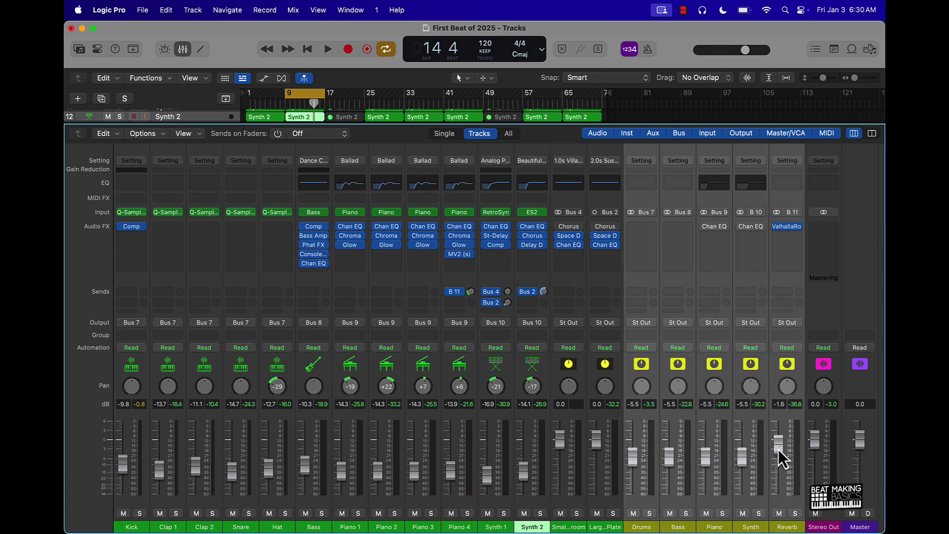
pyautogui.press('space')
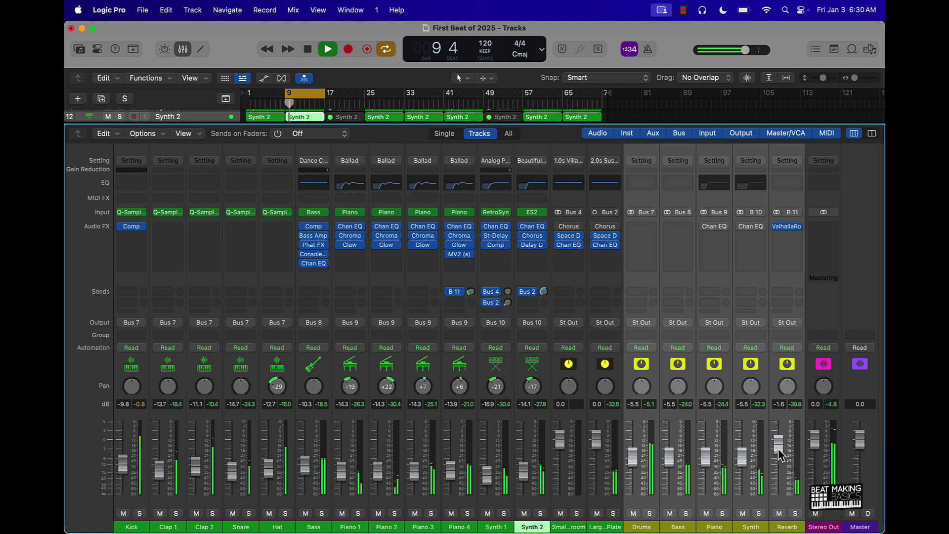
pyautogui.press('space')
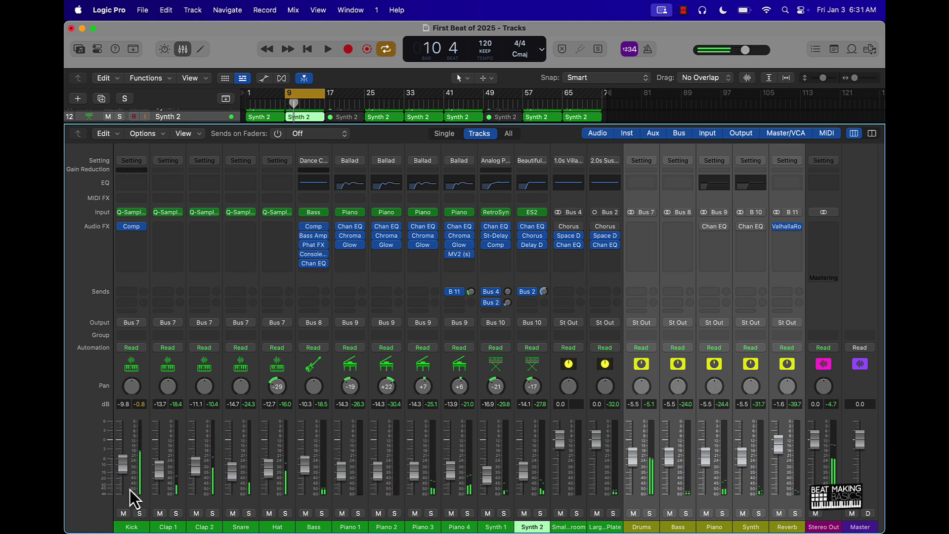
# Lower only the Kick fader to -11.6 dB and play the loop briefly to check its level in the mix
pyautogui.moveTo(122, 463); pyautogui.dragTo(122, 468)
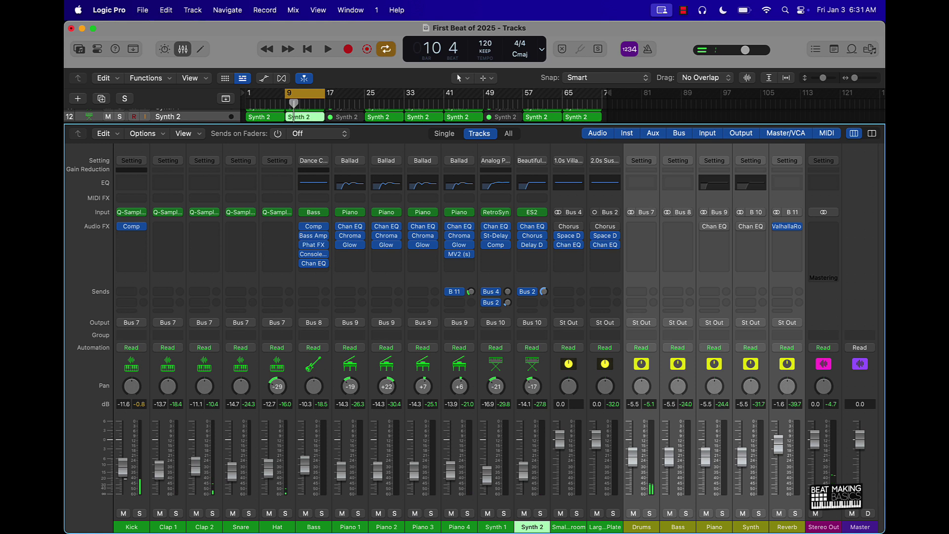
pyautogui.press('space')
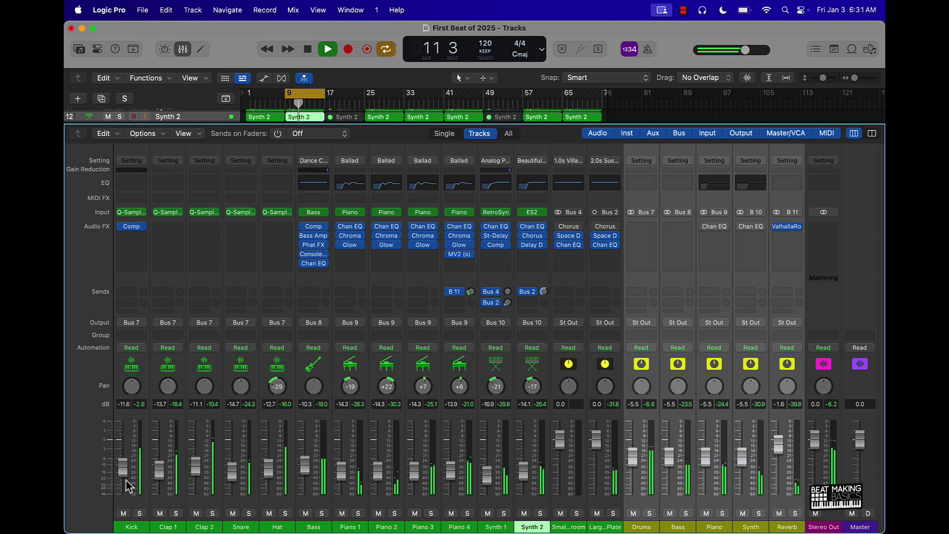
pyautogui.press('space')
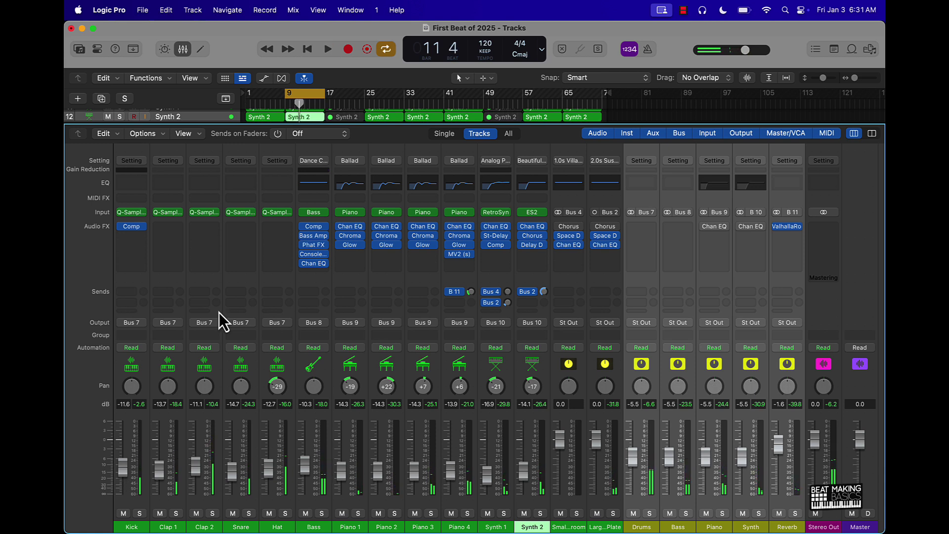